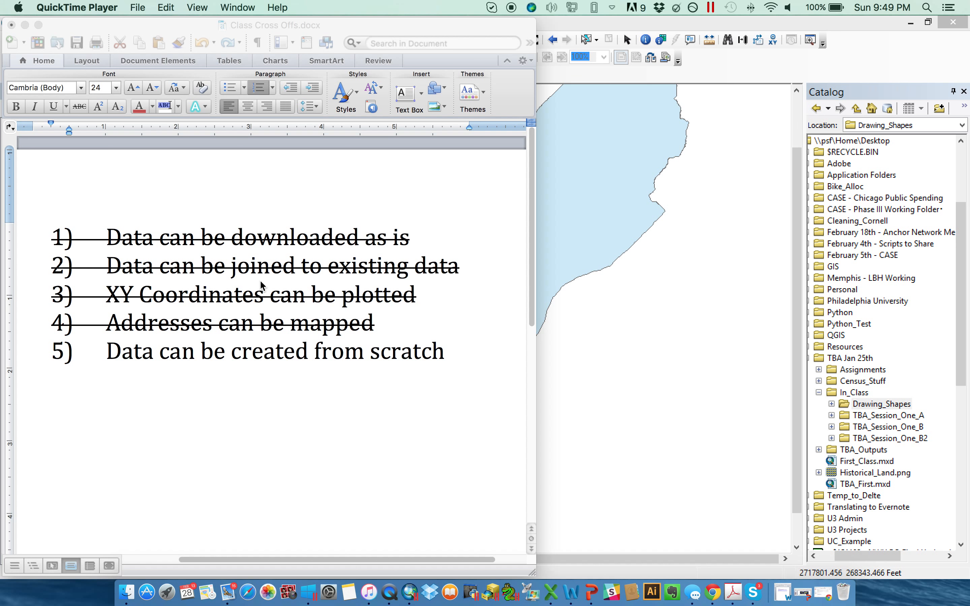
- Review the five ways of obtaining data in the Class Cross Offs document, and put the document away to reveal ArcMap
left_click_drag(325, 30, 514, 8)
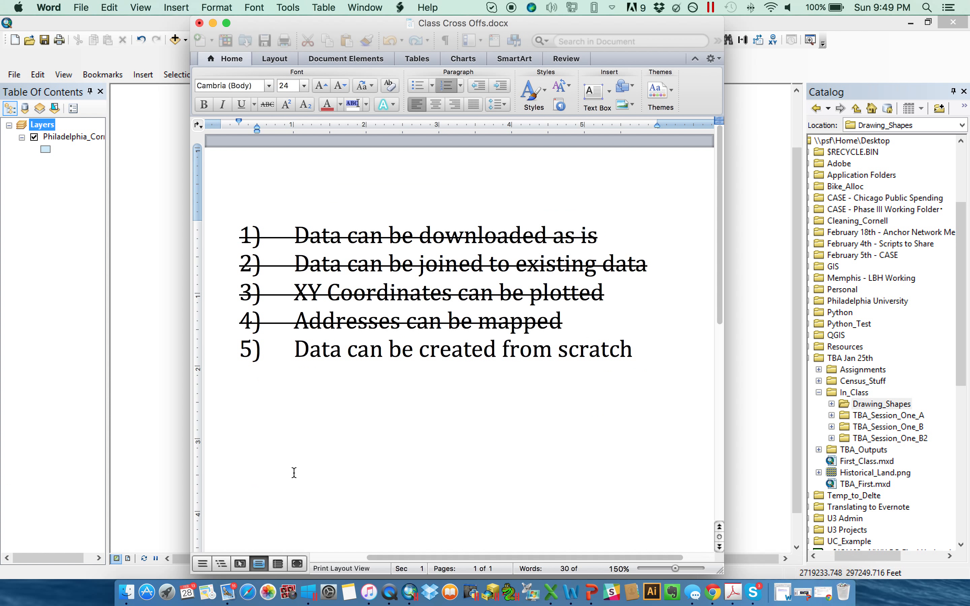
left_click(412, 348)
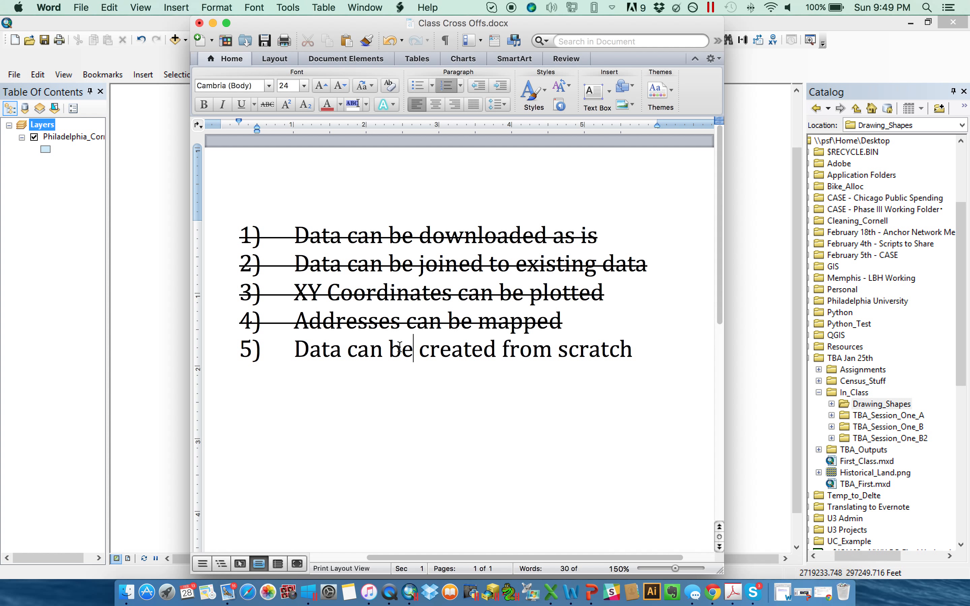
scroll(420, 347, "left", 3)
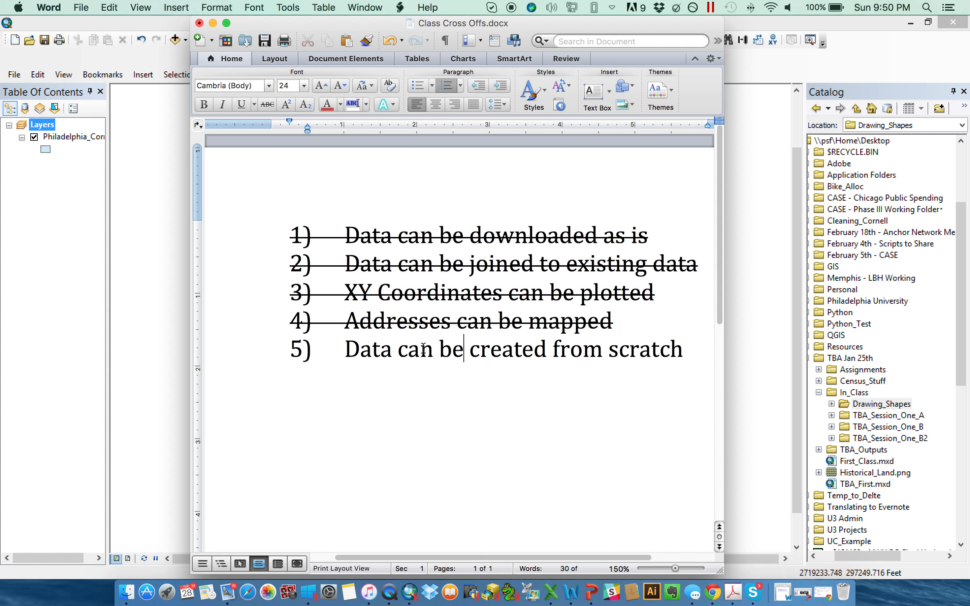
left_click(213, 22)
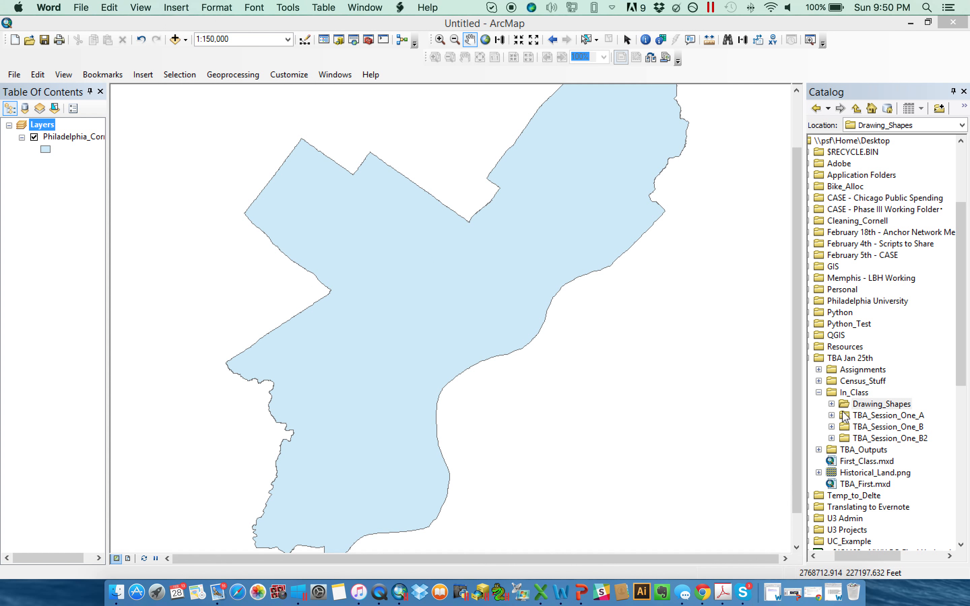
- Browse TBA_Session_One_B to the Sept_10th_Projections folder to locate Philadelphia_Correct.shp, and collapse the Class_Data_September_10th folder again
left_click(832, 427)
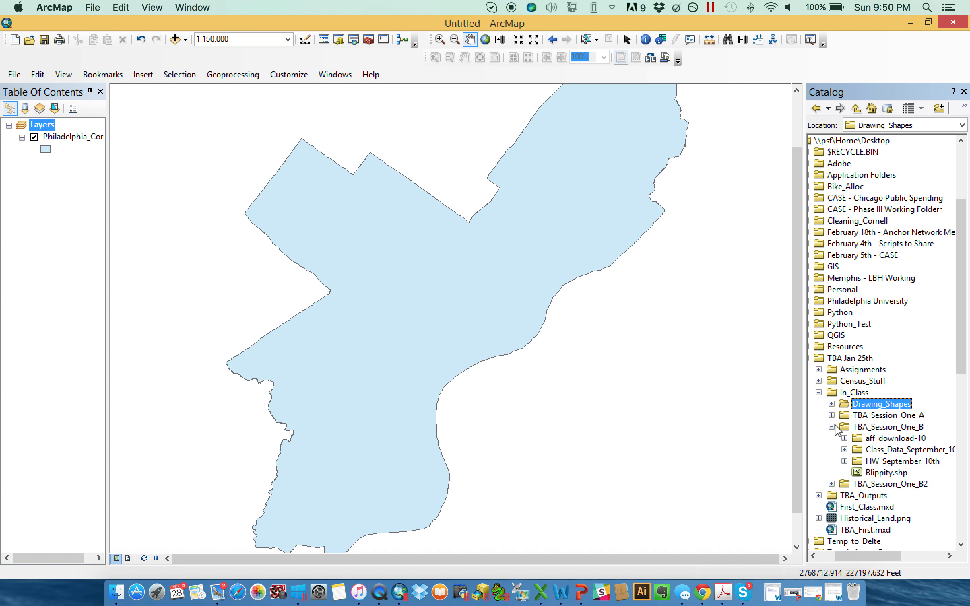
left_click(845, 450)
left_click(856, 472)
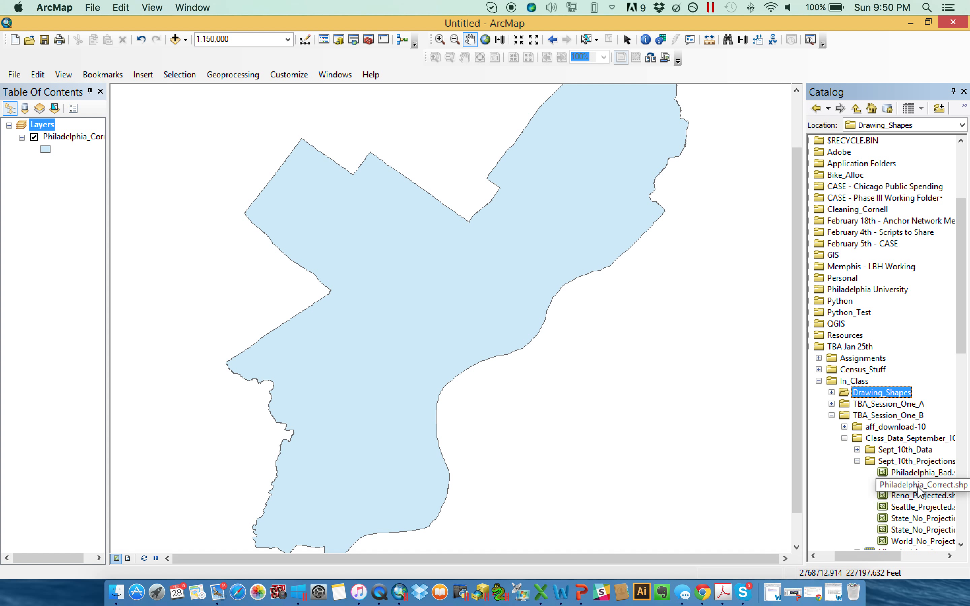
left_click(857, 461)
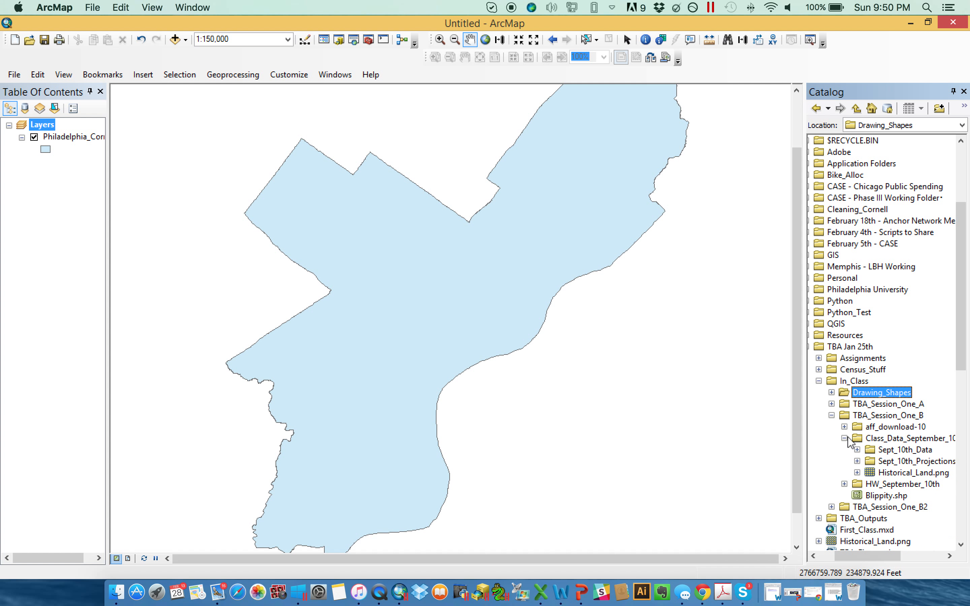
left_click(844, 438)
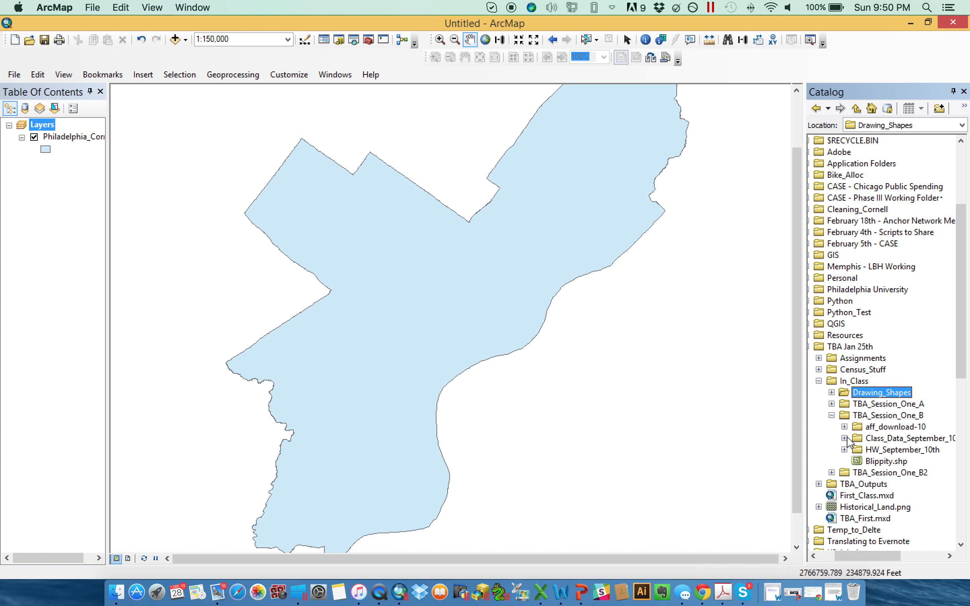
- Add the Streets basemap to the map and switch off the Basemap layer's visibility
left_click(187, 40)
left_click(241, 70)
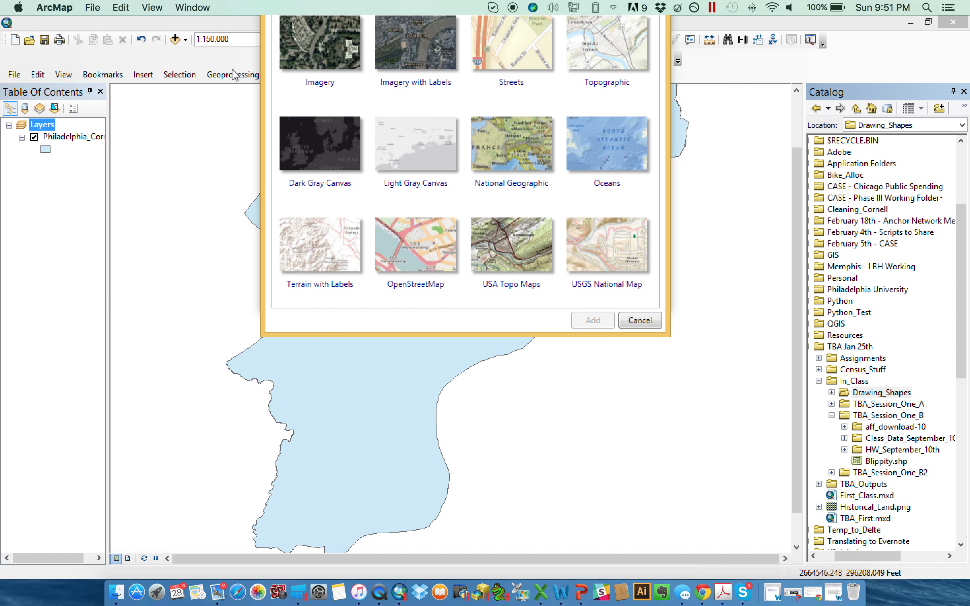
left_click(503, 34)
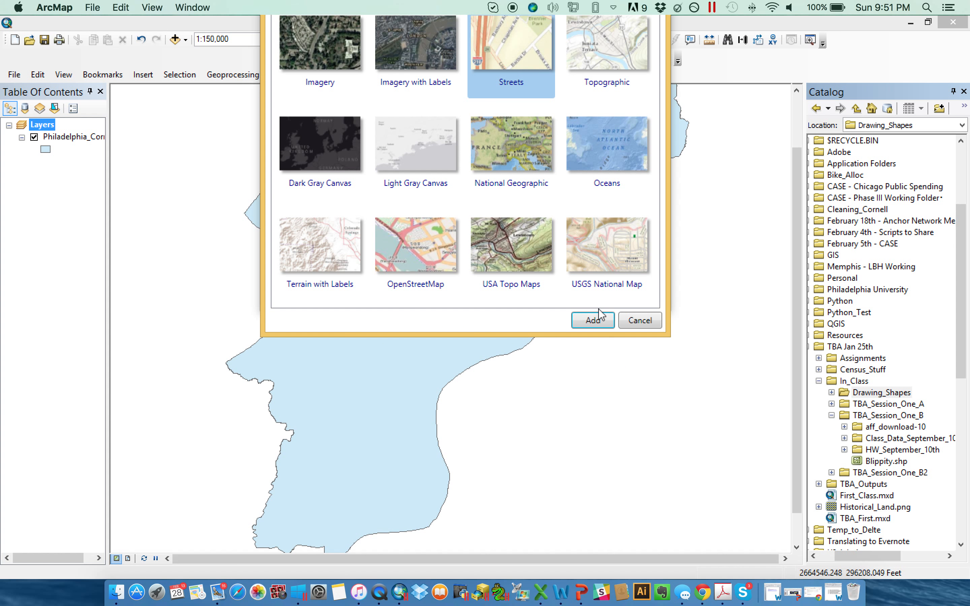
left_click(598, 318)
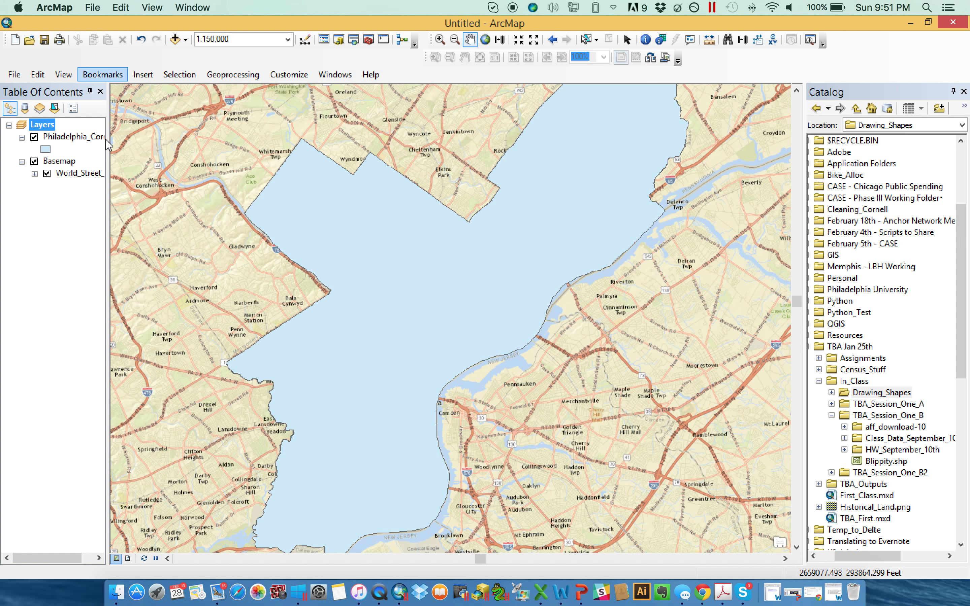
left_click(34, 161)
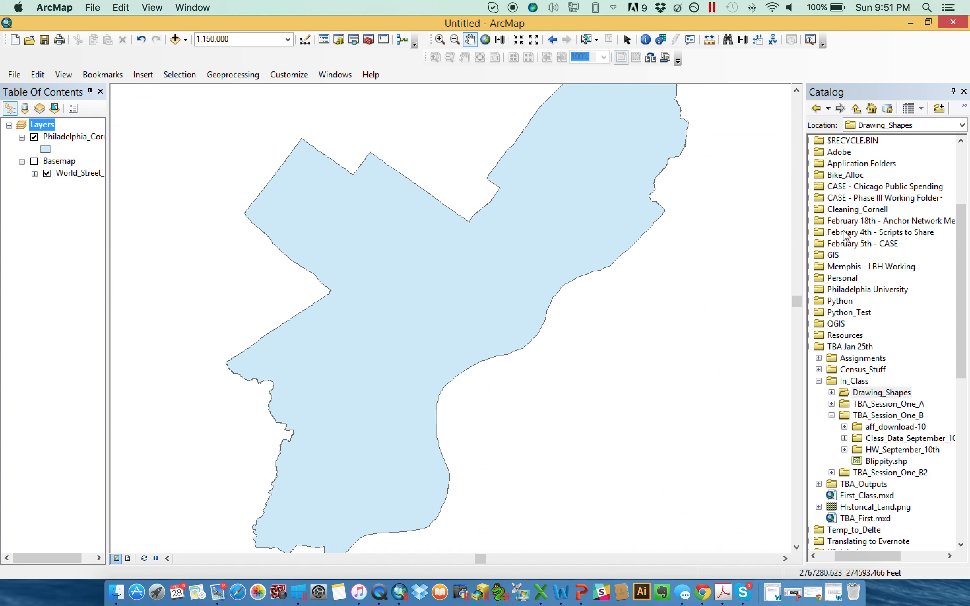
- Collapse TBA_Session_One_B and start a new shapefile inside the In_Class folder's Drawing_Shapes subfolder
left_click(832, 416)
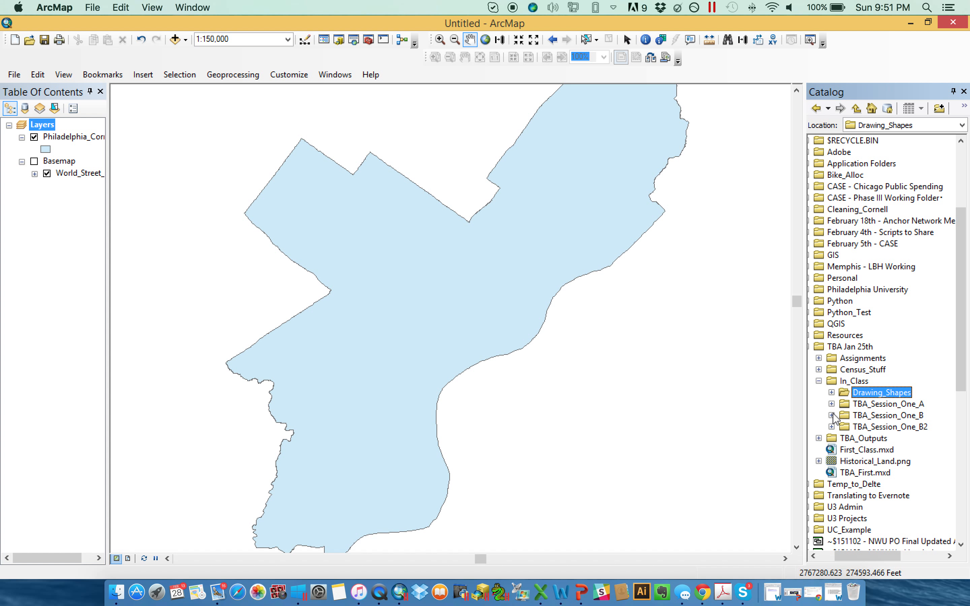
left_click(832, 392)
scroll(905, 393, "left", 2)
scroll(912, 398, "right", 2)
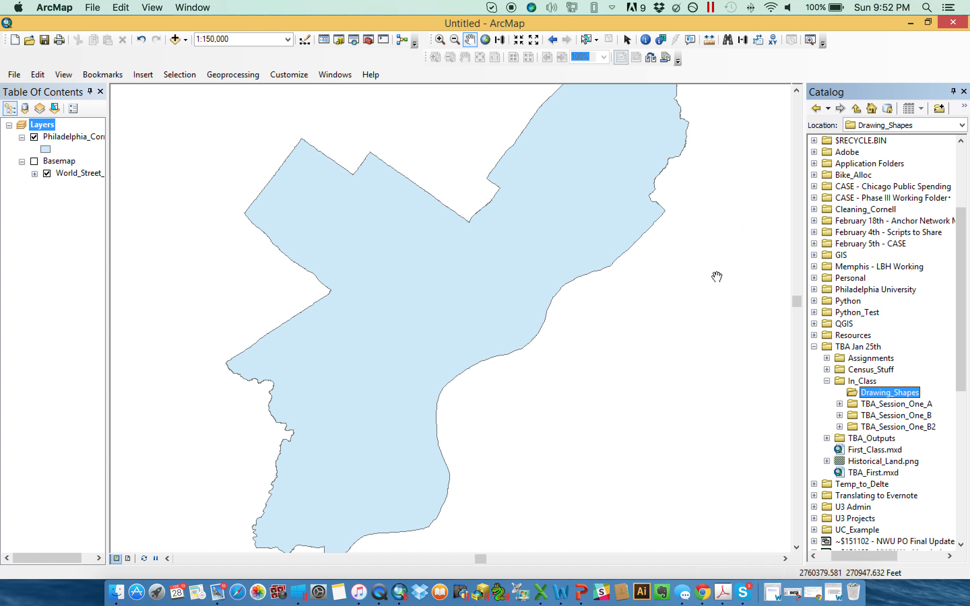
right_click(887, 397)
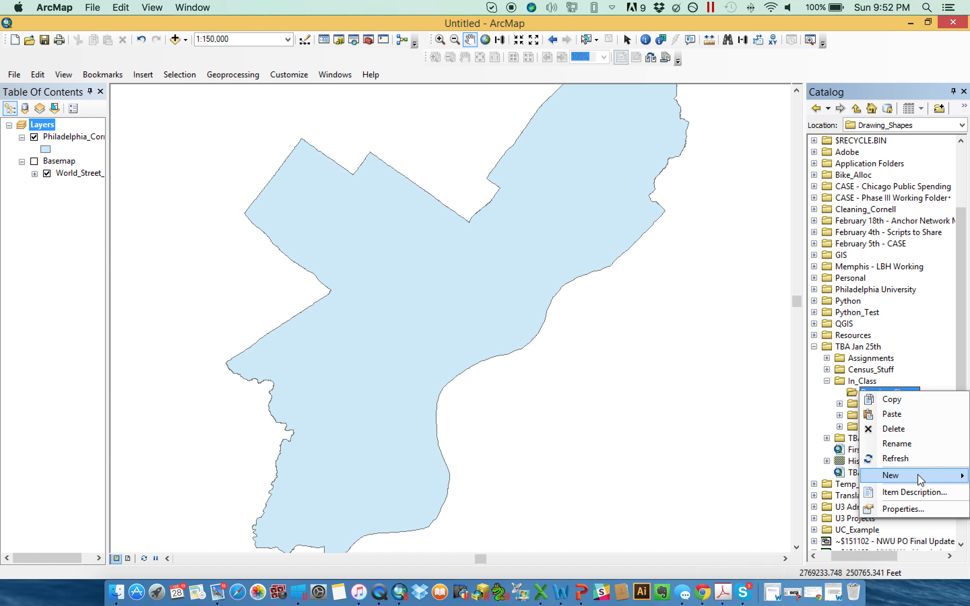
mouse_move(918, 474)
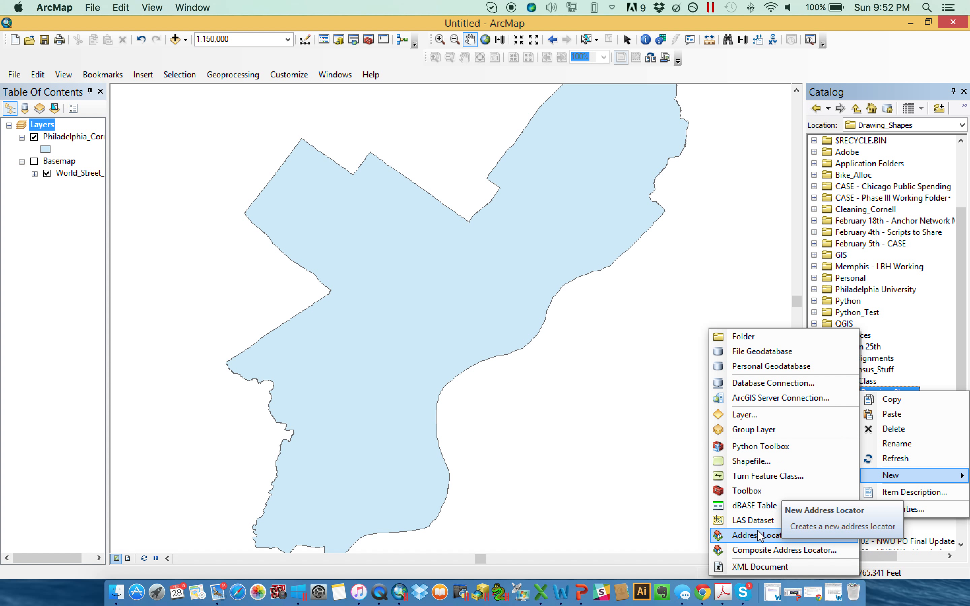
left_click(773, 461)
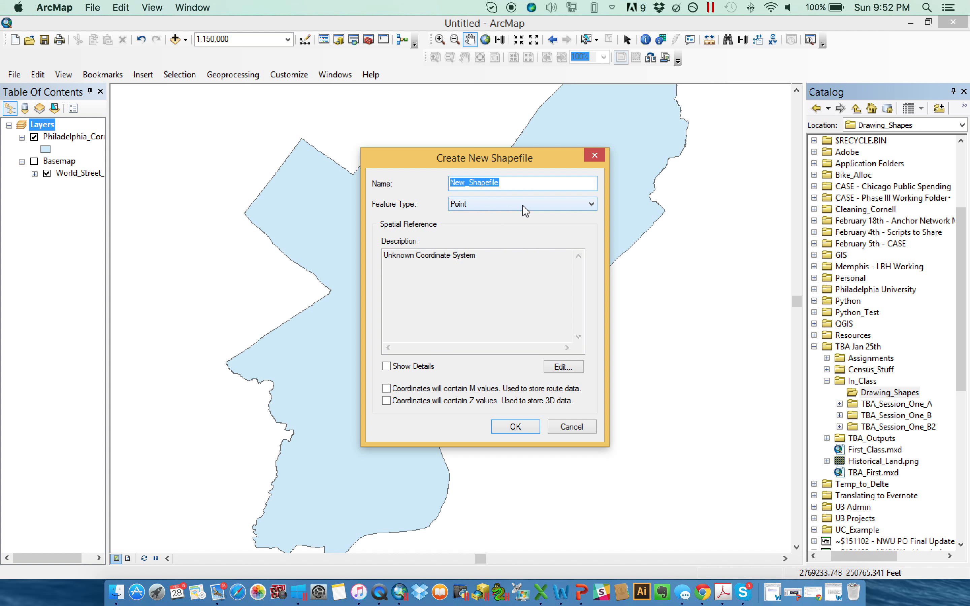
- Name the new shapefile OurPoly and set its feature type to Polygon
type("P")
key("BackSpace")
type("OurPoly")
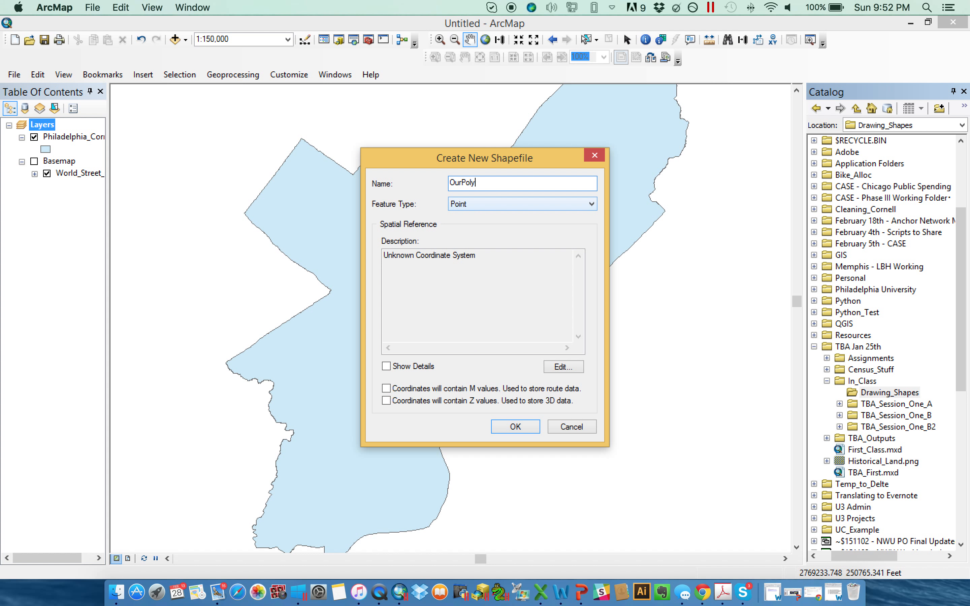
left_click(533, 200)
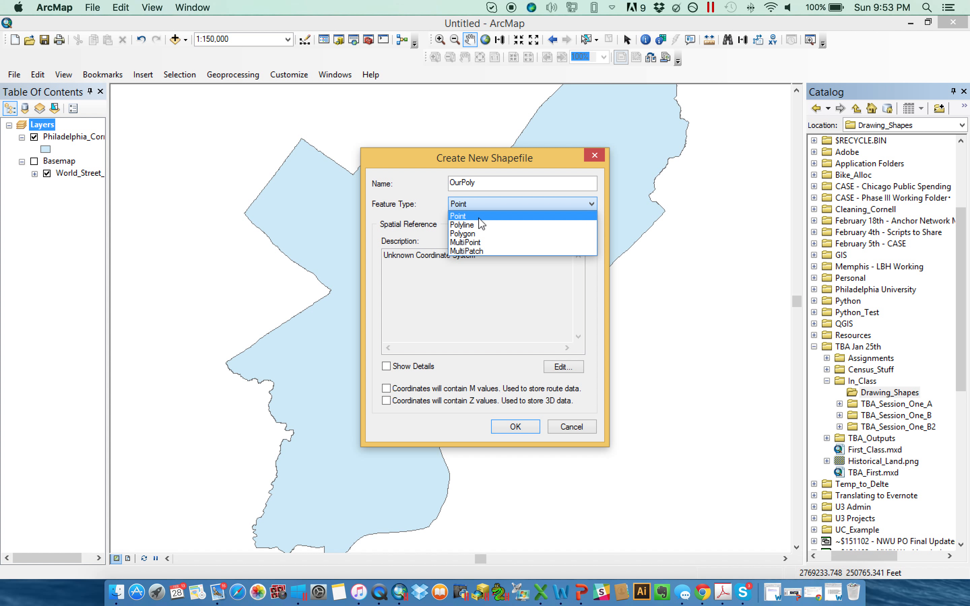
left_click(473, 236)
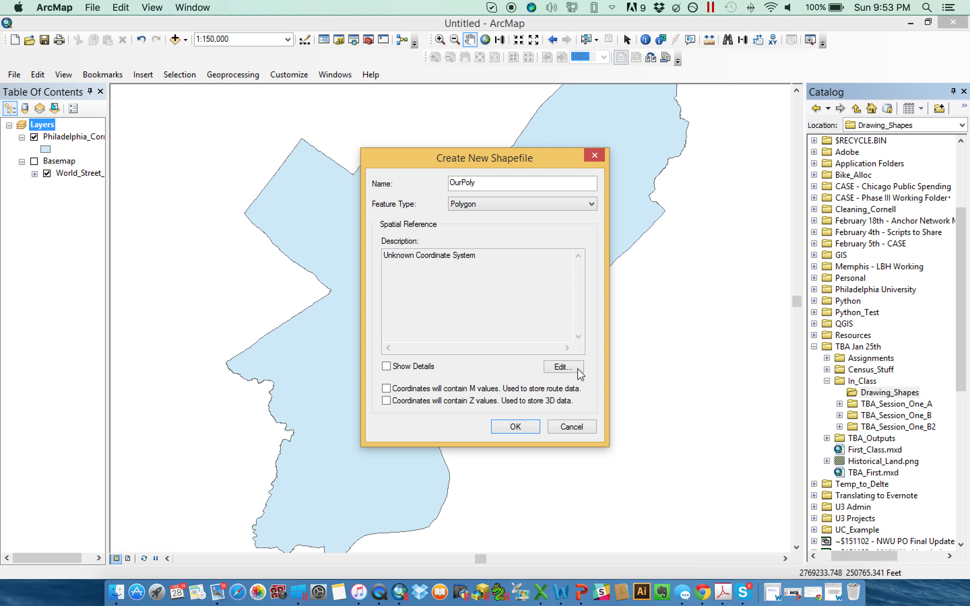
- Open the shapefile's spatial reference for editing and expand the State Plane group under Projected Coordinate Systems
left_click(563, 367)
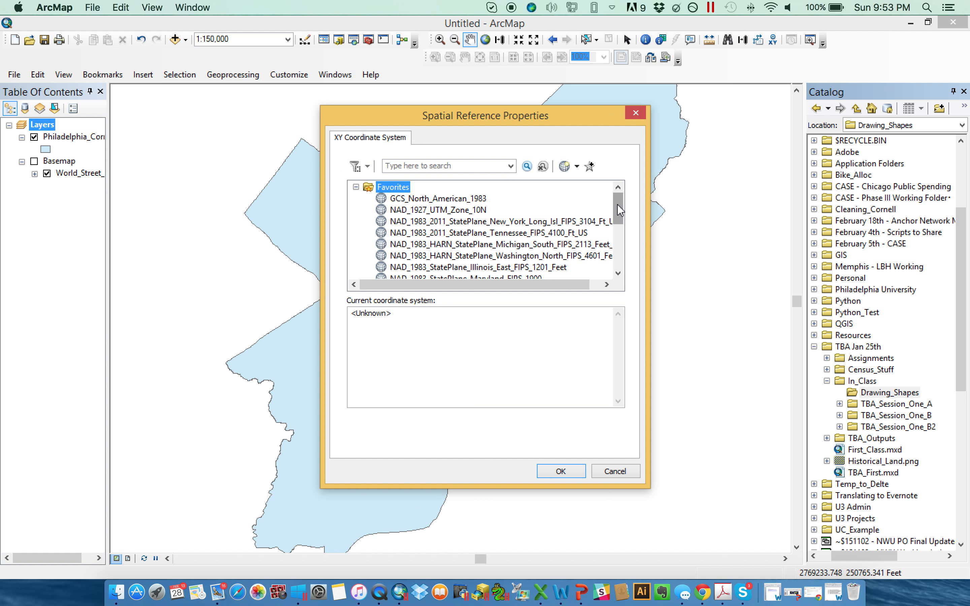
left_click(356, 187)
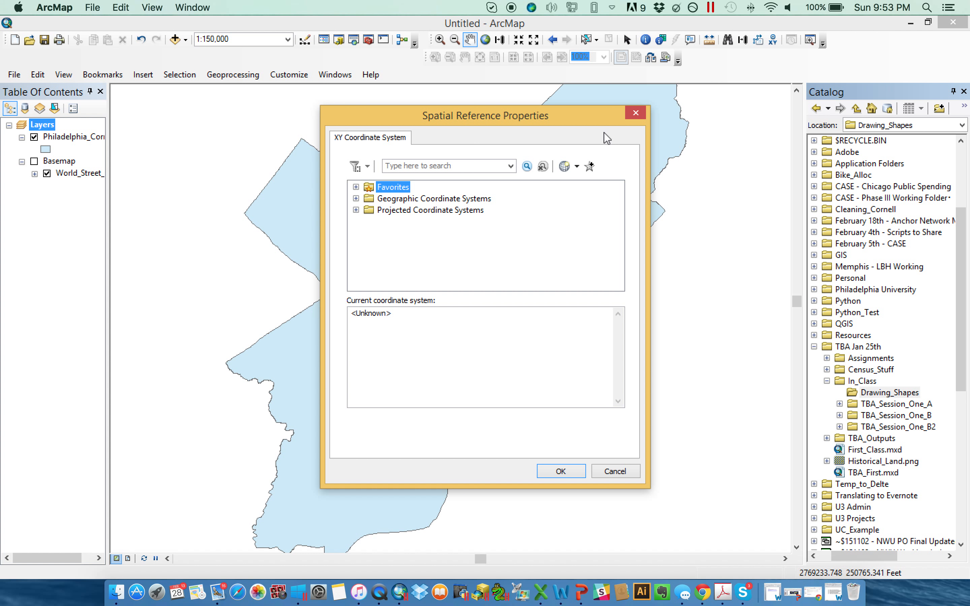
left_click(356, 210)
left_click_drag(618, 225, 618, 236)
left_click_drag(503, 116, 695, 116)
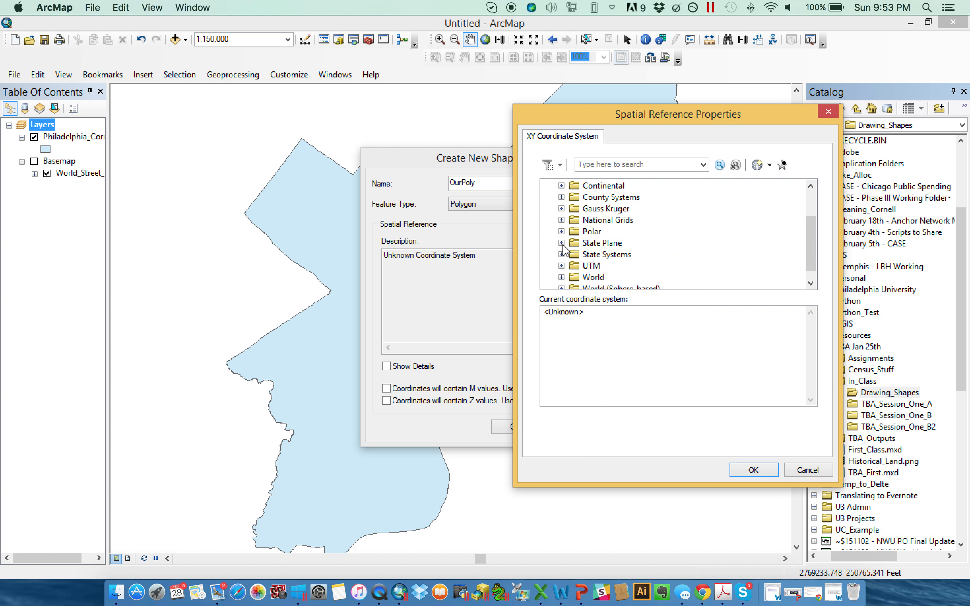
mouse_move(811, 265)
left_mouse_down()
mouse_move(814, 247)
mouse_move(814, 271)
left_mouse_up()
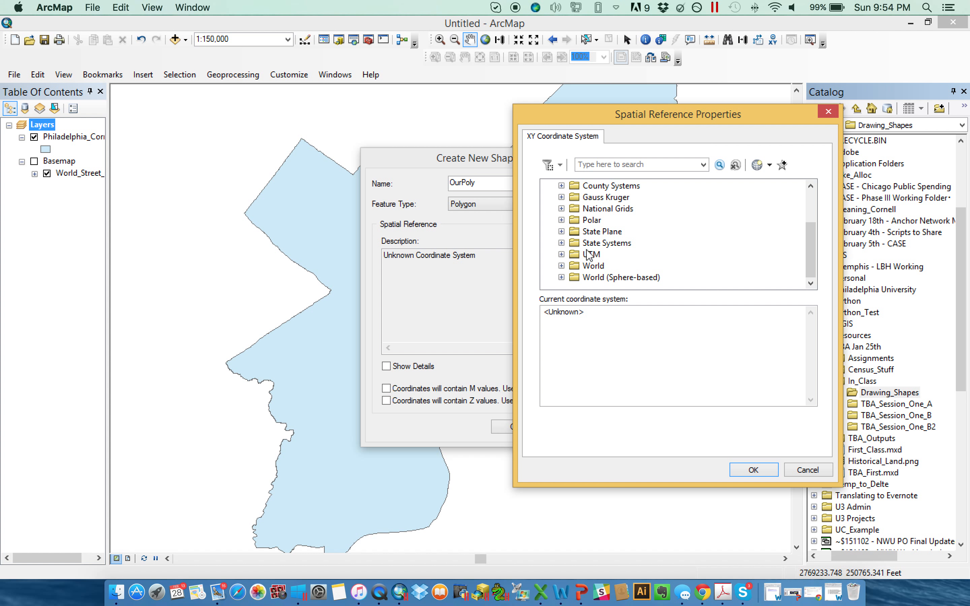
left_click(561, 232)
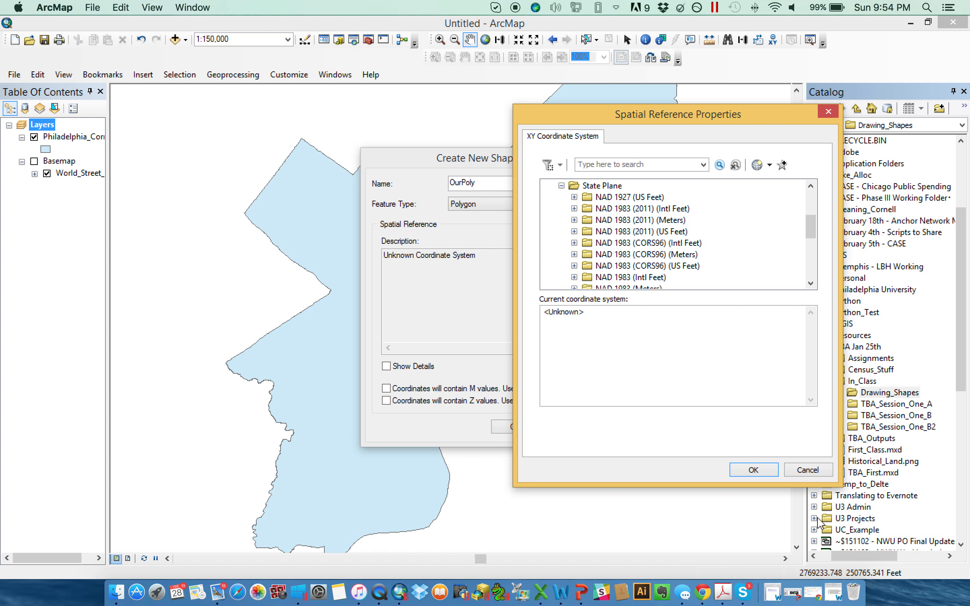
- Switch to PowerPoint, examine the State Plane zone map in PROJECTIONS.pptx full screen, and return to ArcMap
left_click(582, 593)
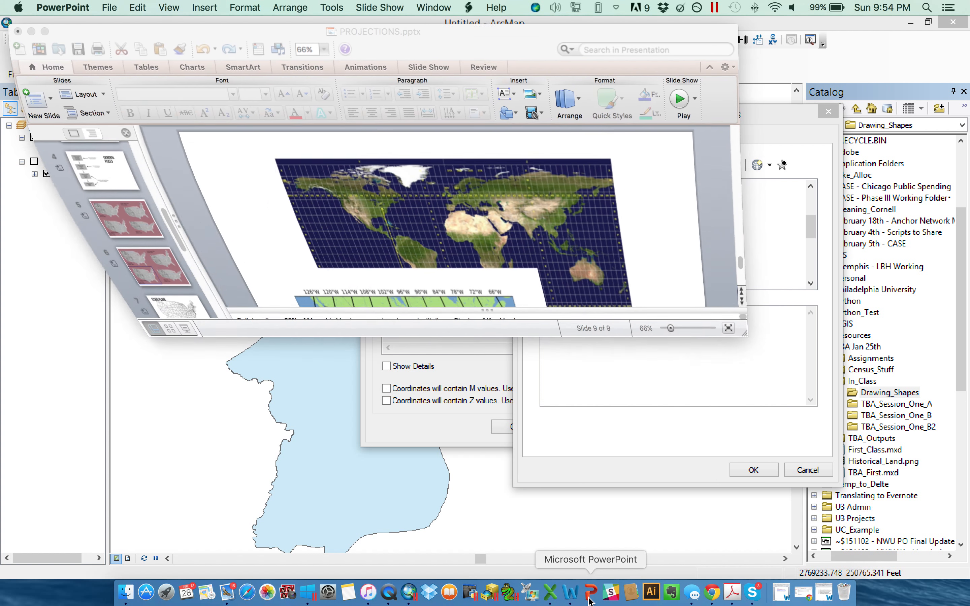
left_click(44, 28)
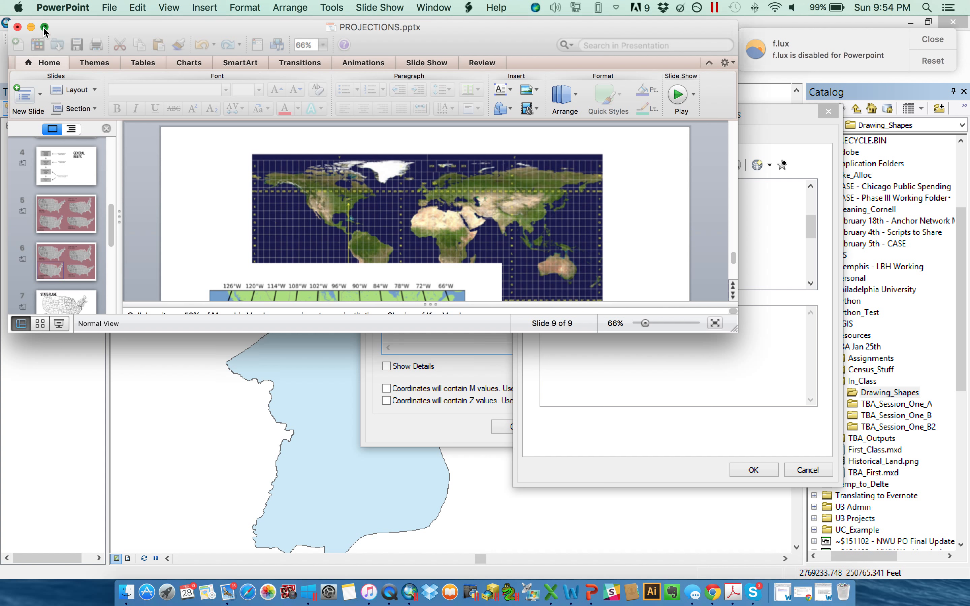
scroll(76, 280, "down", 2)
left_click(61, 353)
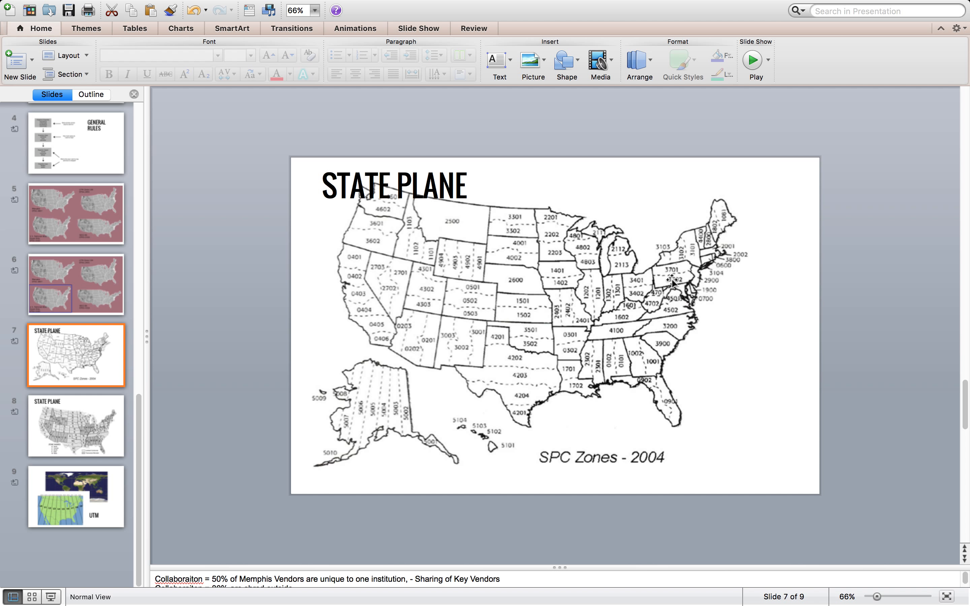
key("Page_Up")
mouse_move(561, 4)
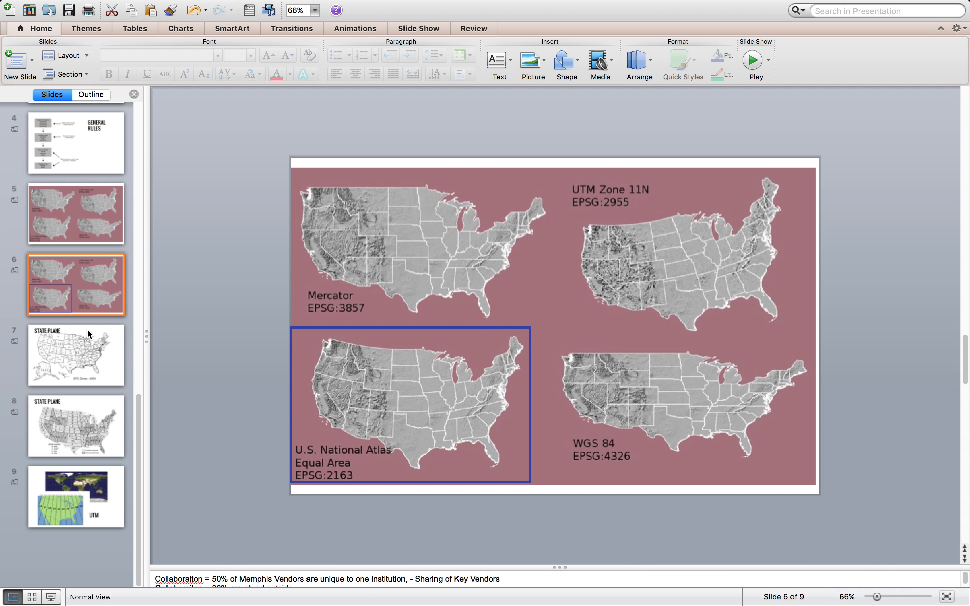
key("Page_Down")
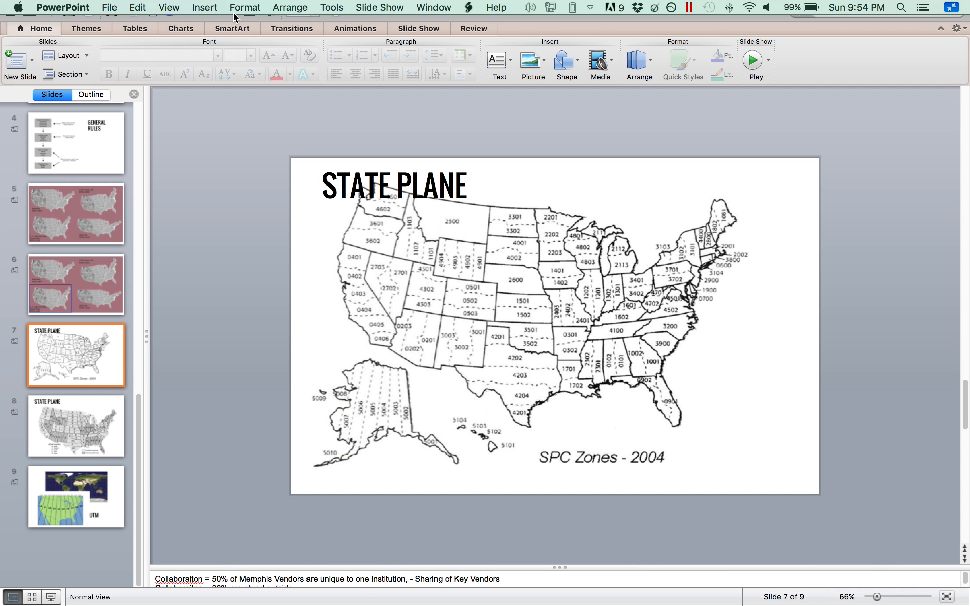
left_click(169, 7)
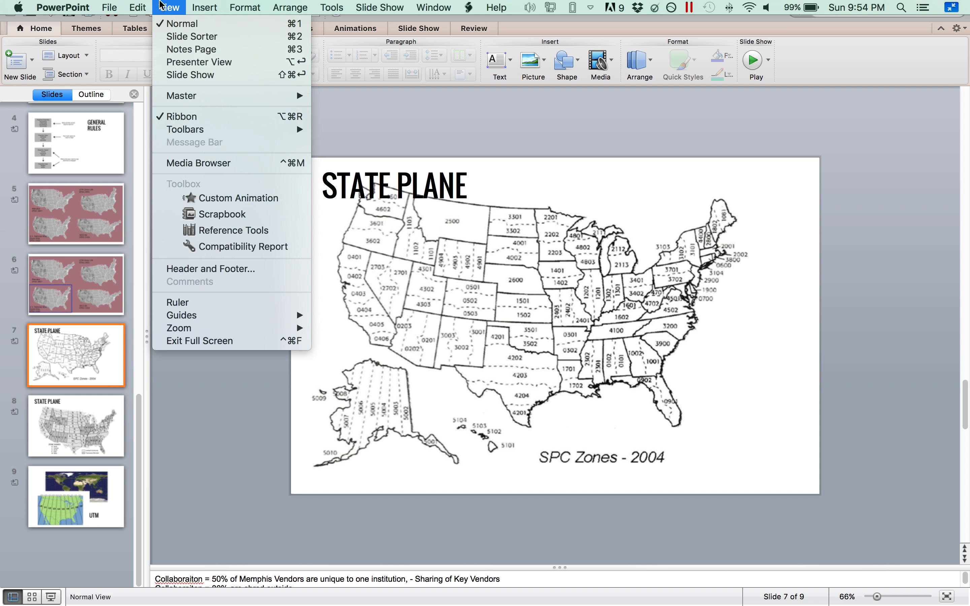
left_click(200, 341)
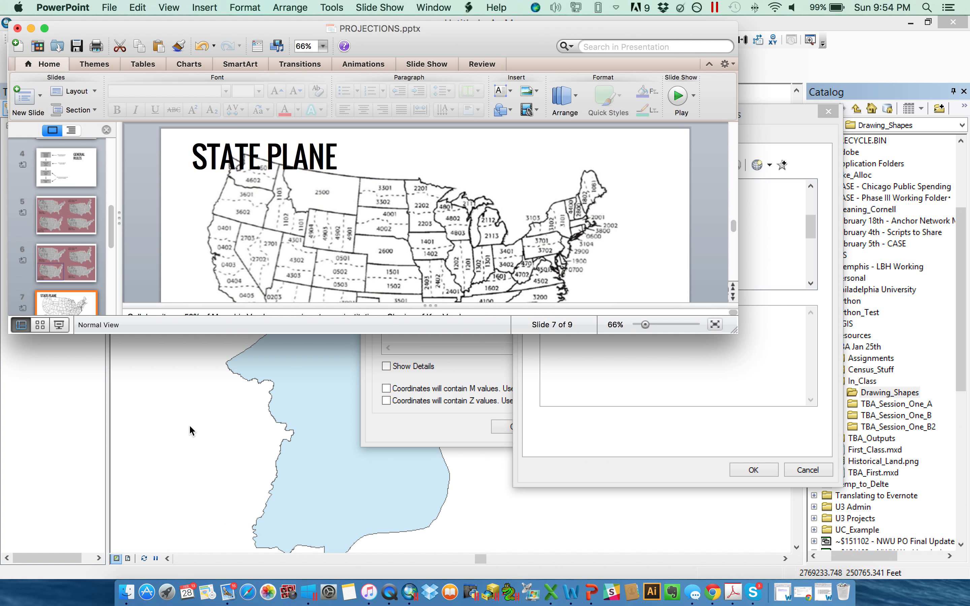
left_click(837, 25)
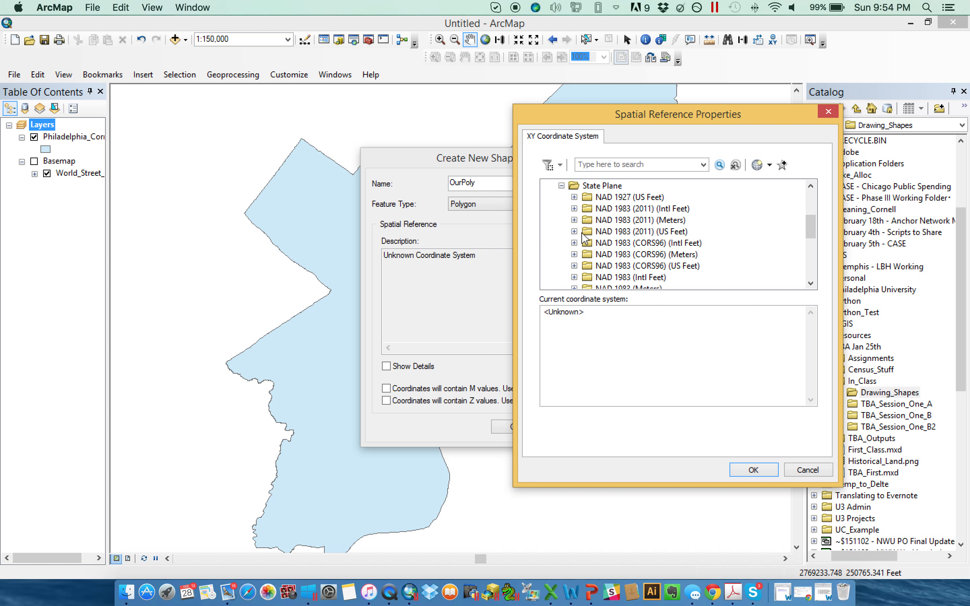
- Select NAD 1983 StatePlane Pennsylvania South FIPS 3702 (US Feet) from the State Plane NAD 1983 (US Feet) group as the coordinate system
left_click_drag(816, 225, 816, 251)
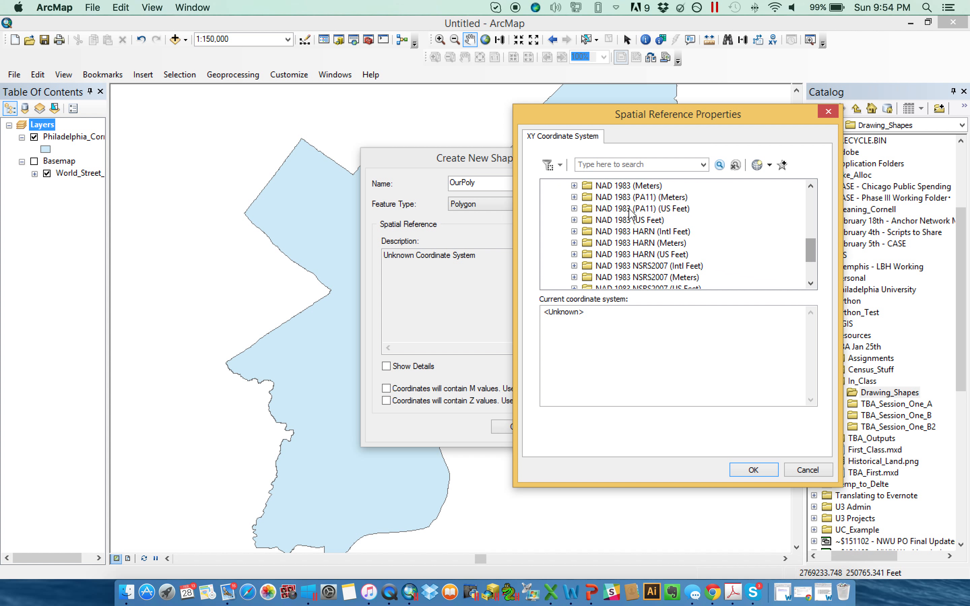
left_click(573, 220)
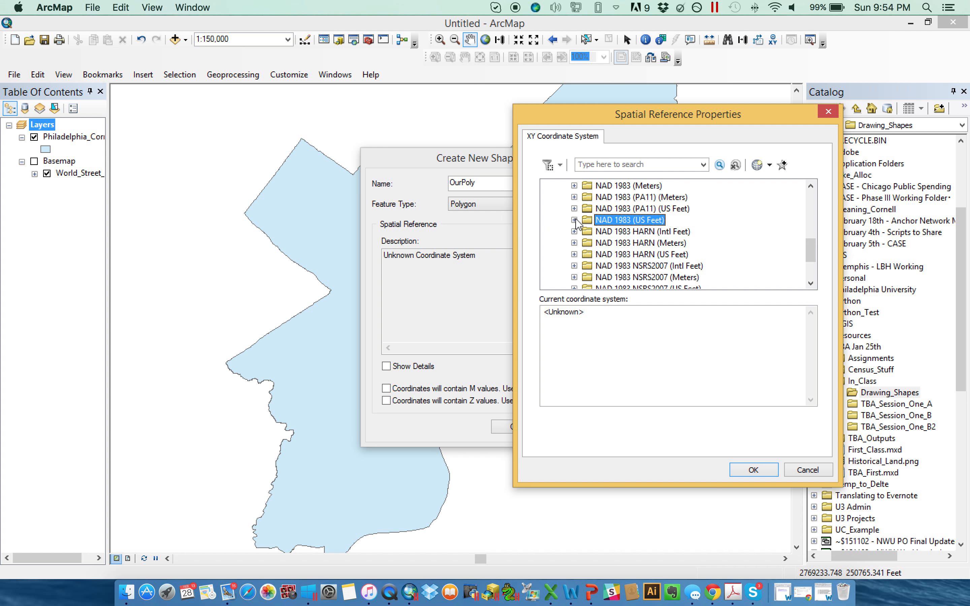
left_click(574, 220)
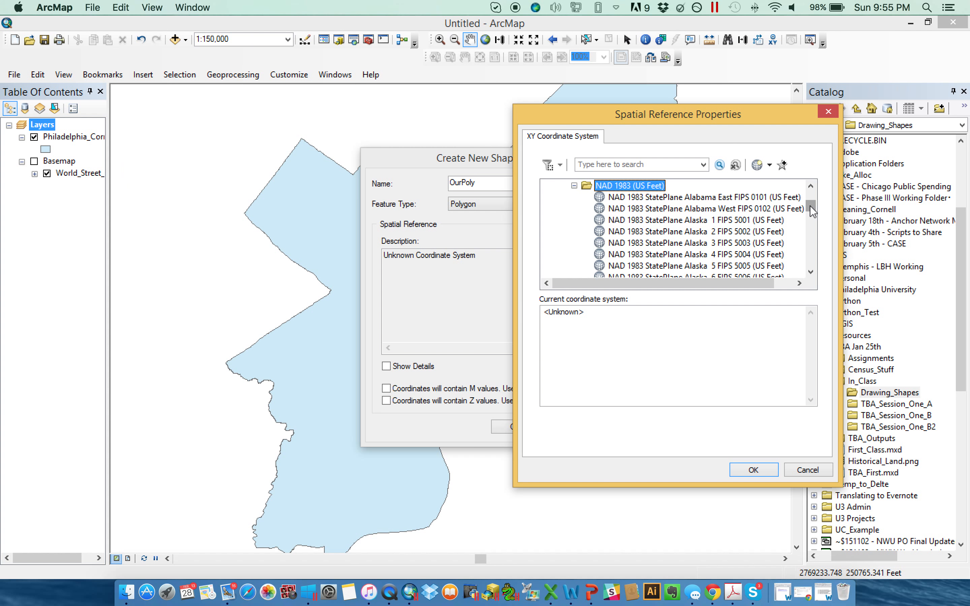
scroll(810, 206, "down", 1)
left_click_drag(810, 208, 808, 245)
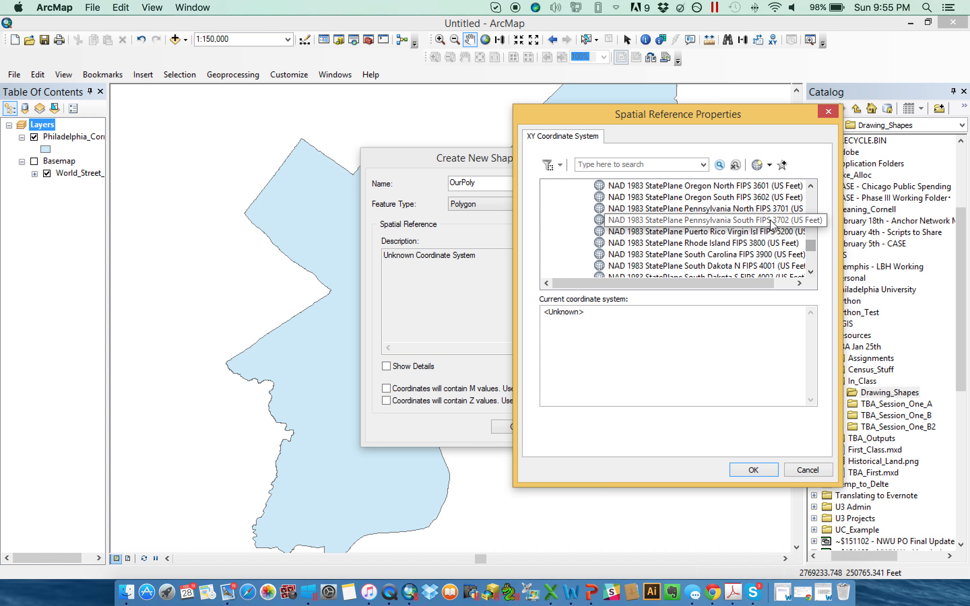
left_click_drag(752, 285, 771, 285)
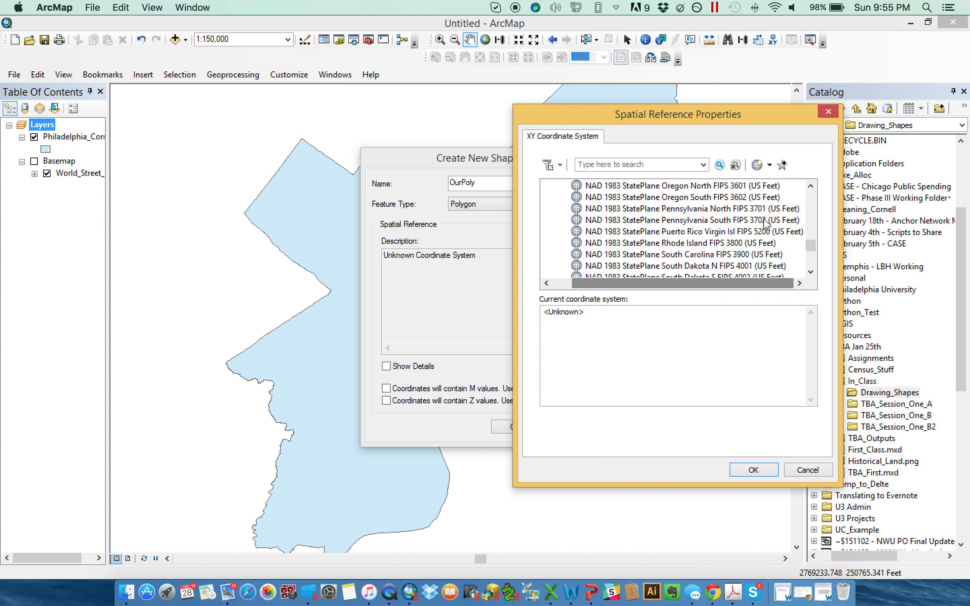
left_click(761, 219)
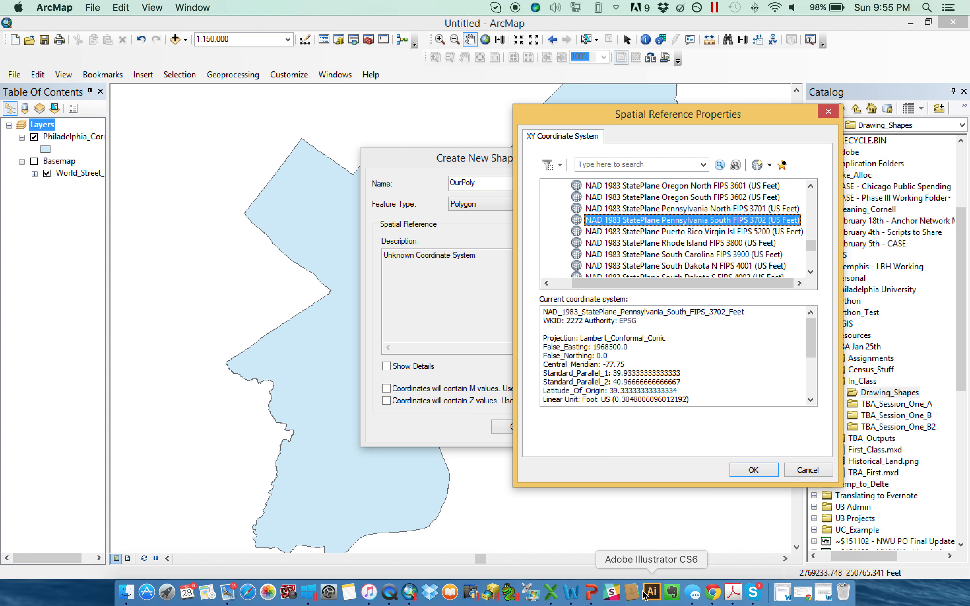
- Minimize the PROJECTIONS.pptx window in PowerPoint, and back in ArcMap confirm the coordinate system and create the OurPoly shapefile
left_click(592, 591)
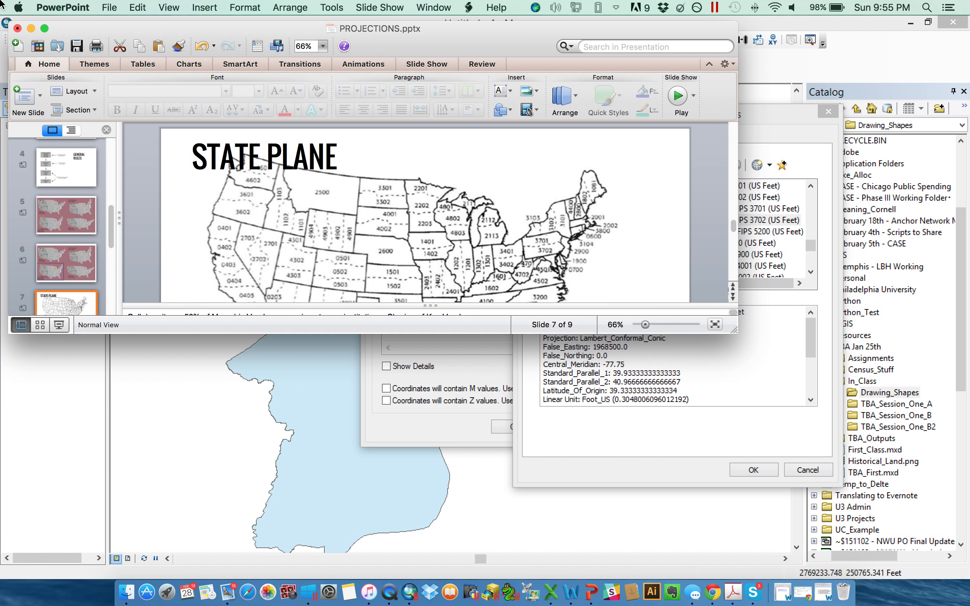
left_click(31, 29)
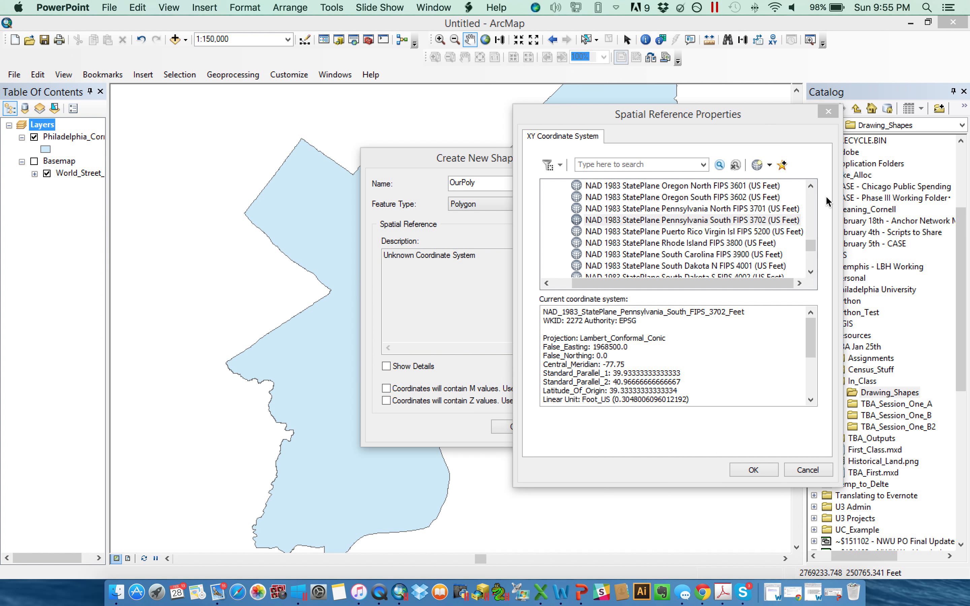
left_click(768, 468)
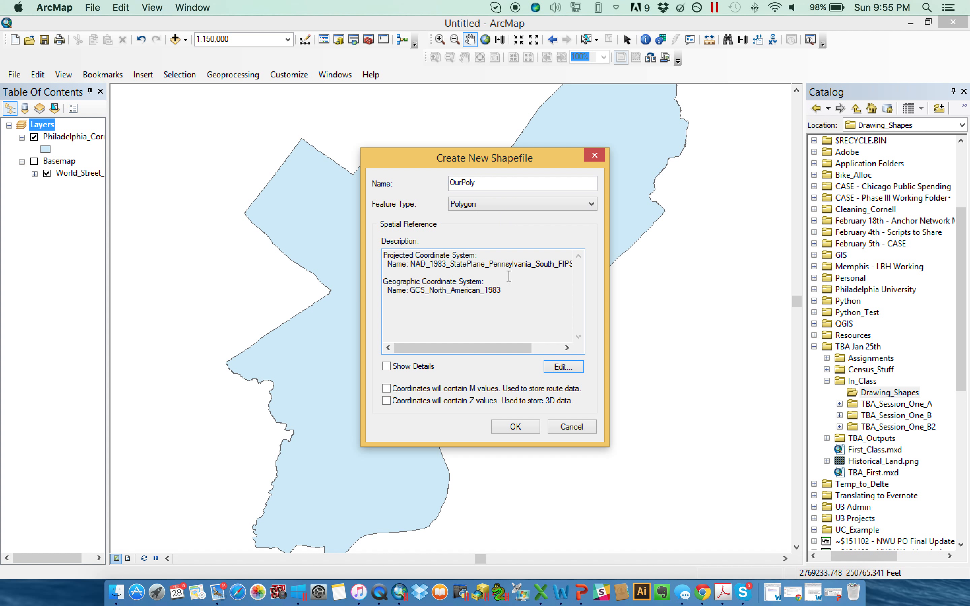
left_click(529, 430)
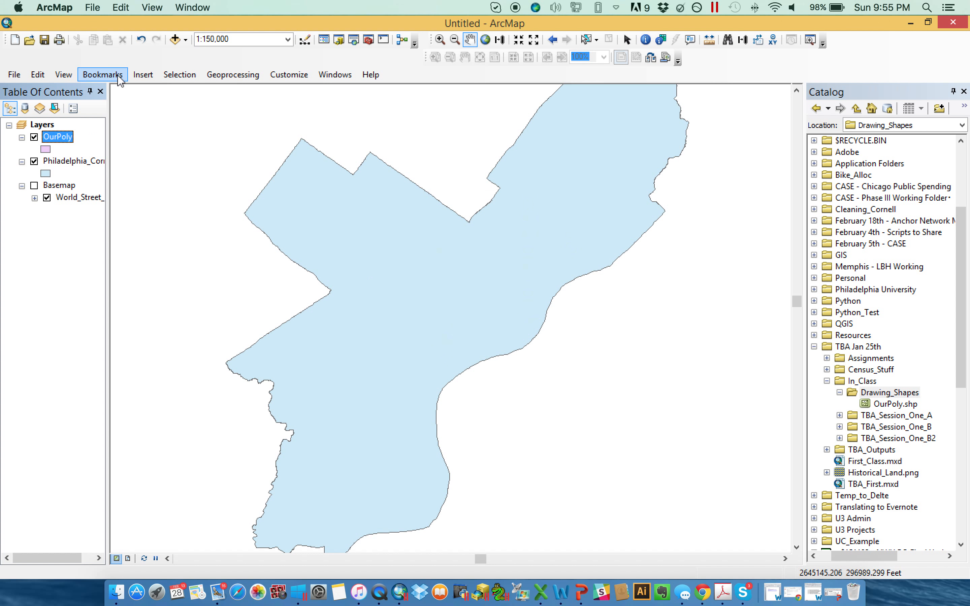
- Collapse the Philadelphia and Basemap layer entries and open the attribute table of OurPoly
left_click(22, 162)
left_click(21, 173)
right_click(57, 137)
left_click(103, 180)
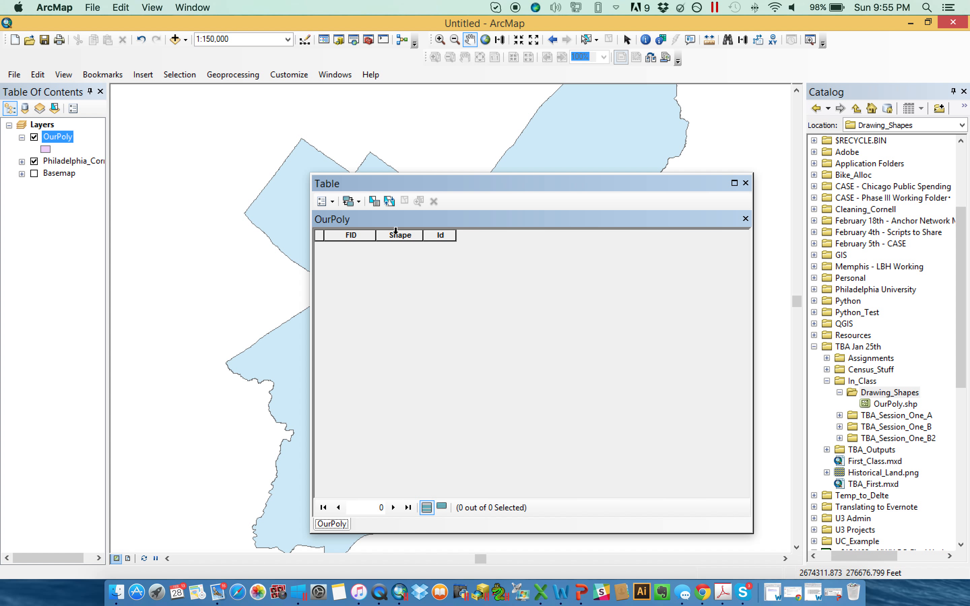
- Add a Text field called Name with length 50 to the OurPoly table and narrow its column
left_click(332, 201)
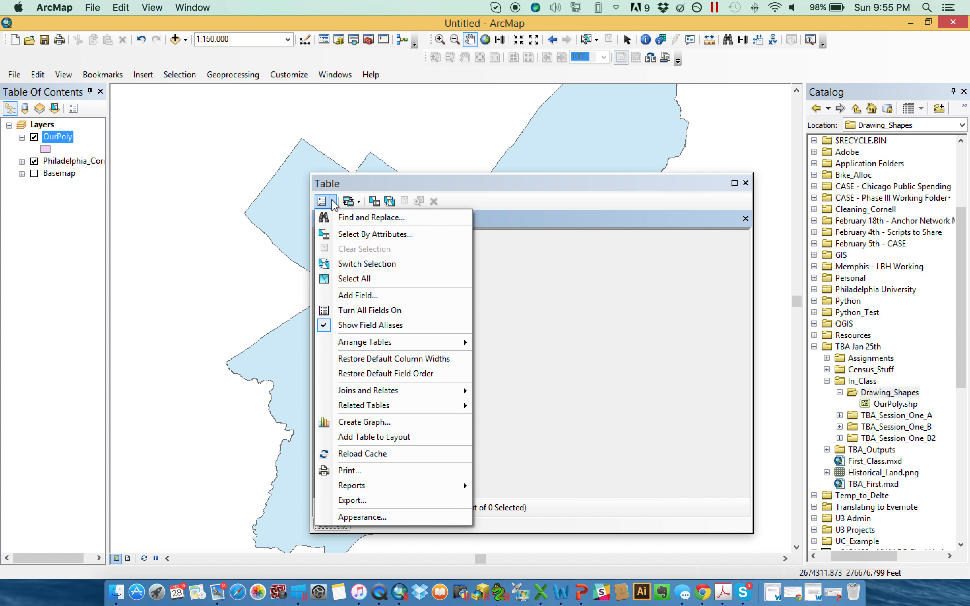
left_click(353, 295)
left_click(483, 252)
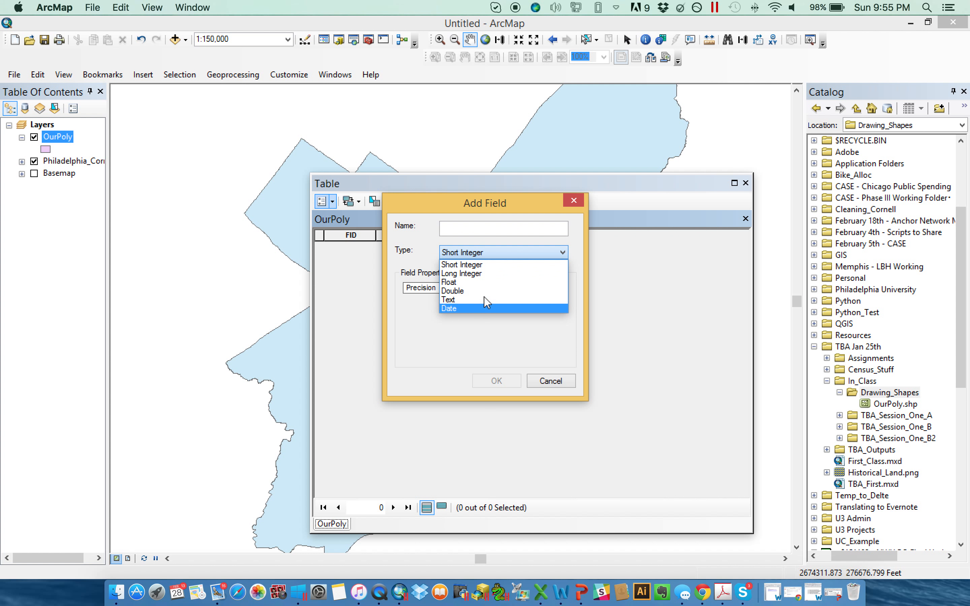
left_click(483, 265)
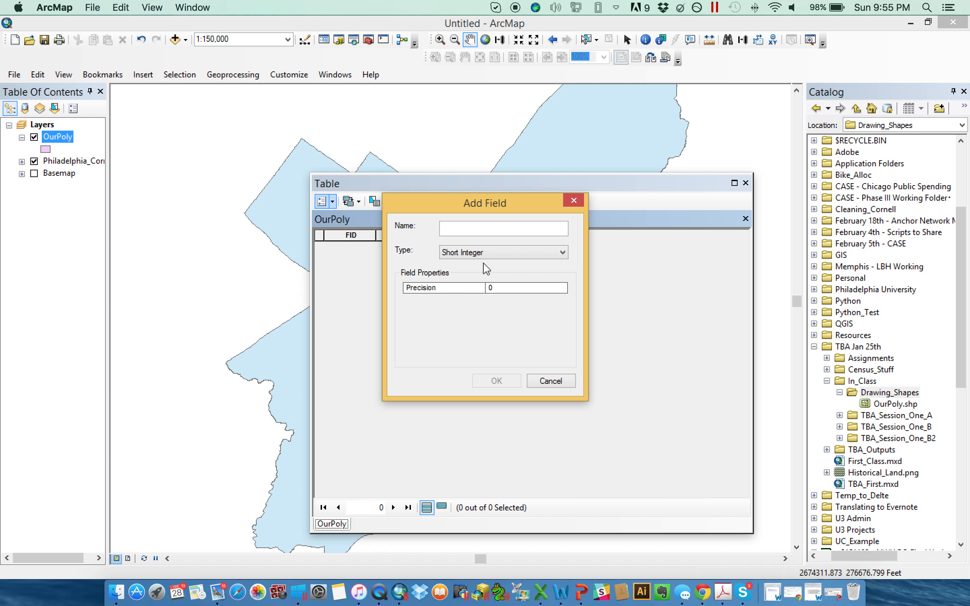
left_click(475, 252)
left_click(471, 285)
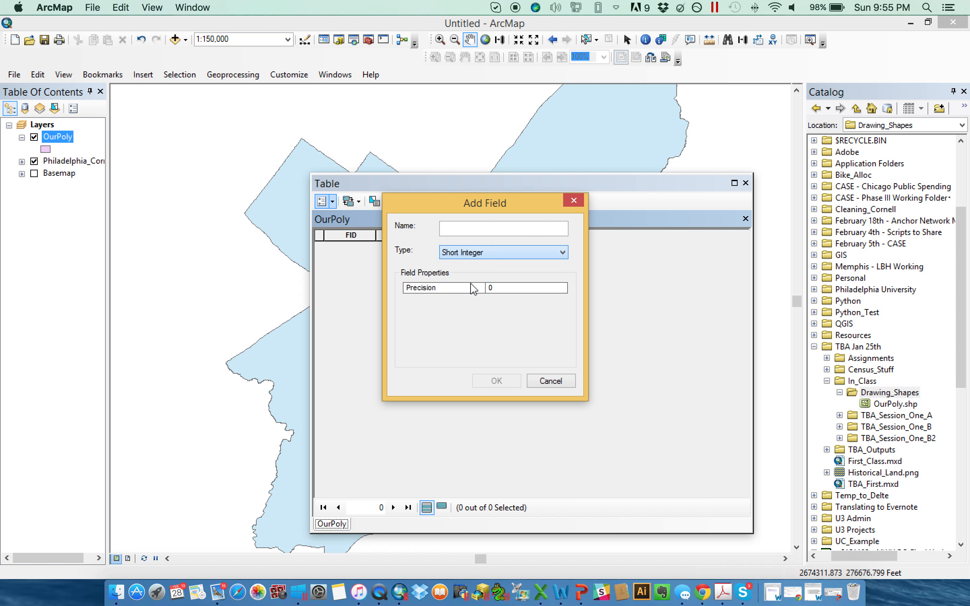
left_click(468, 252)
left_click(469, 299)
left_click(472, 233)
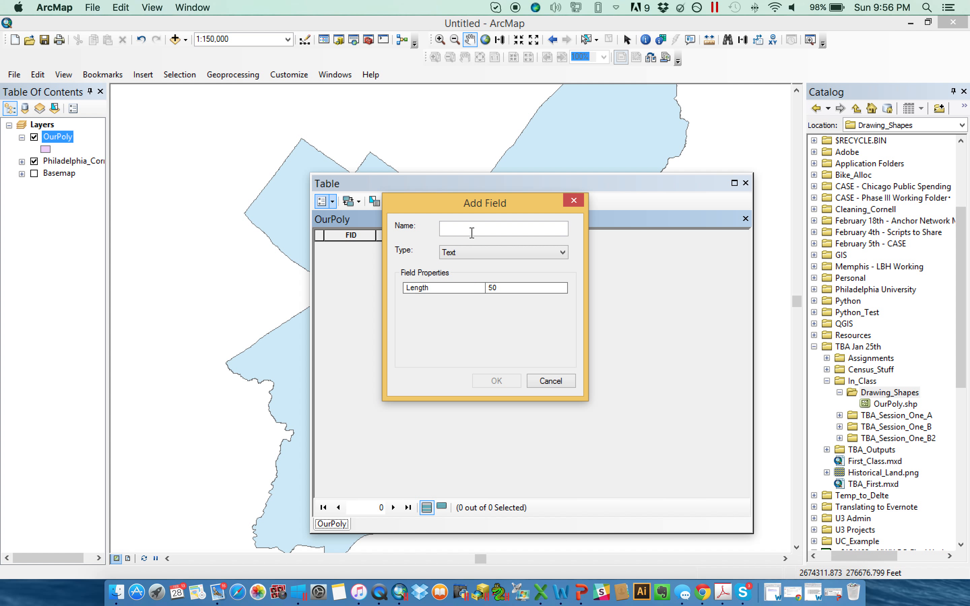
type("N")
key("BackSpace")
type("Name")
left_click(496, 381)
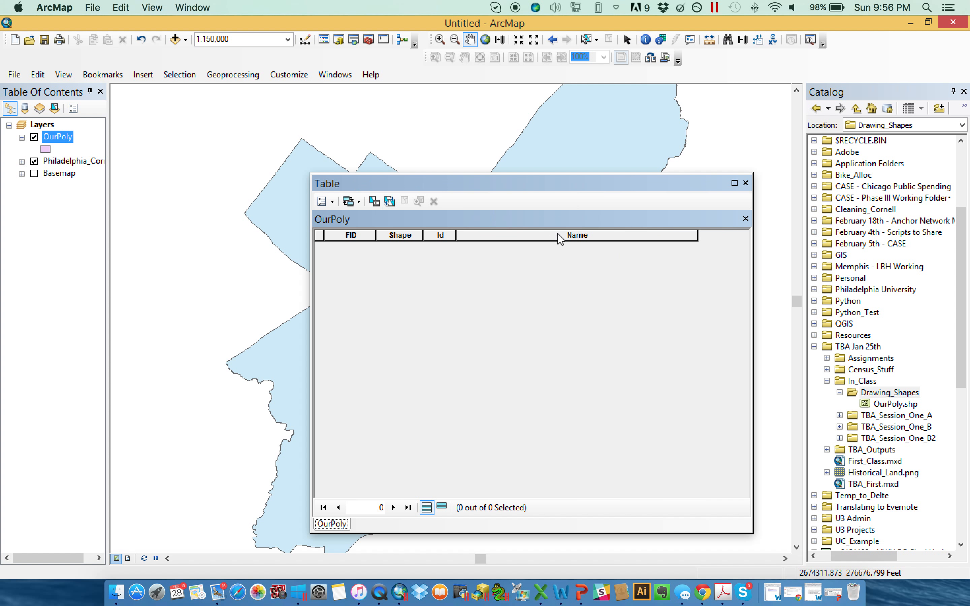
left_click_drag(696, 235, 566, 235)
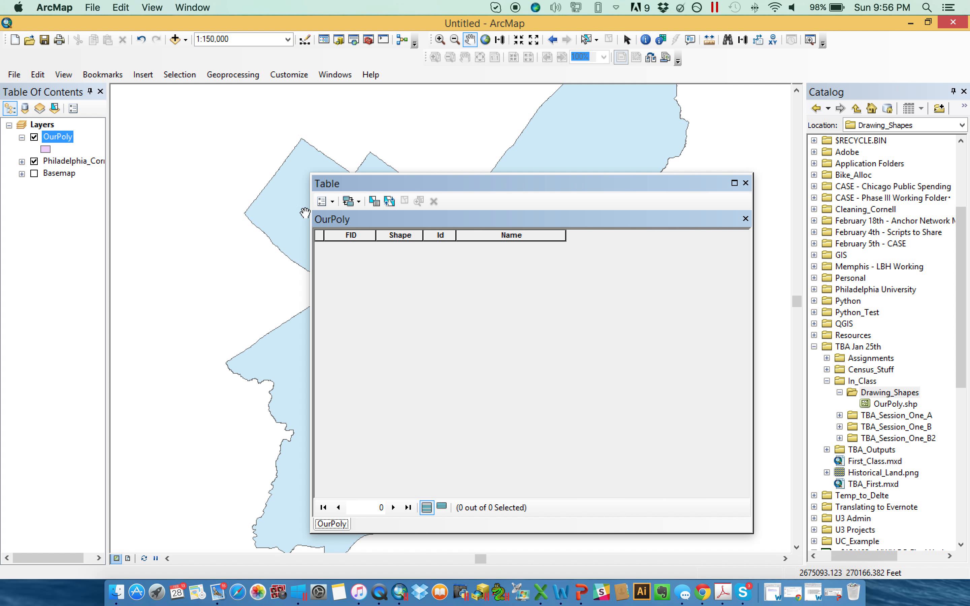
- Add a Short Integer field called Number with precision 0 to the OurPoly table, adjust its column width and close the table
left_click(331, 201)
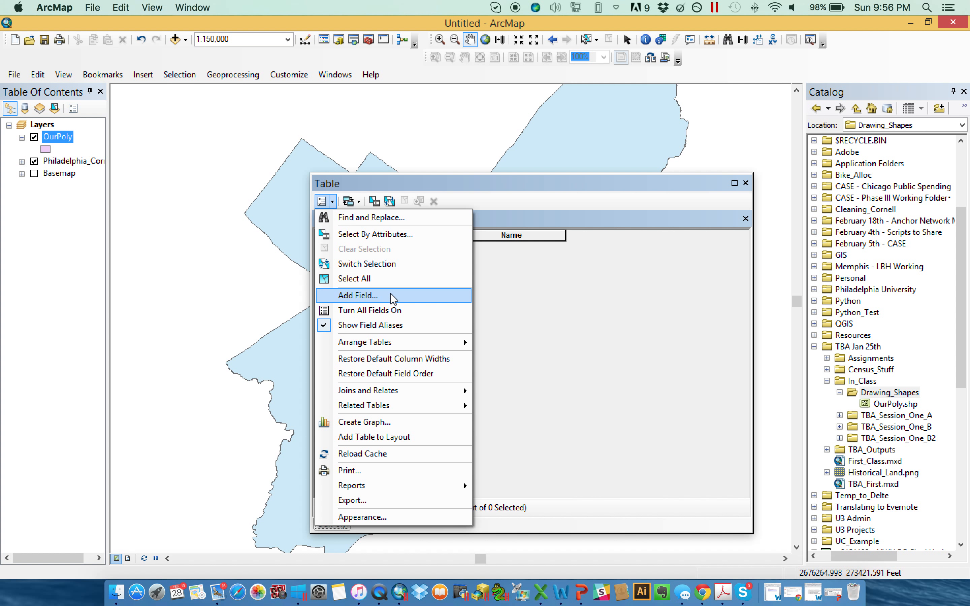
left_click(390, 295)
type("Number")
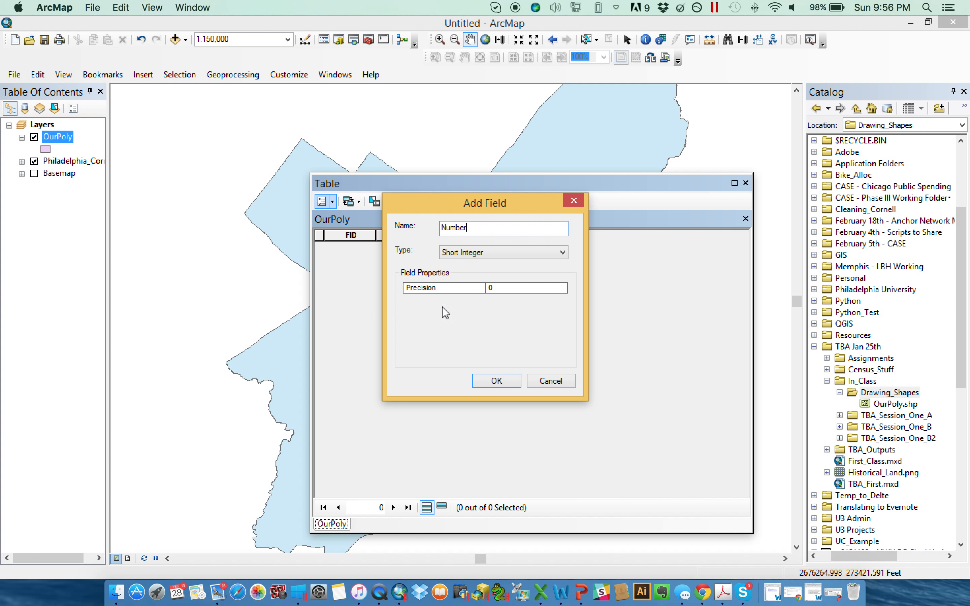
left_click(515, 288)
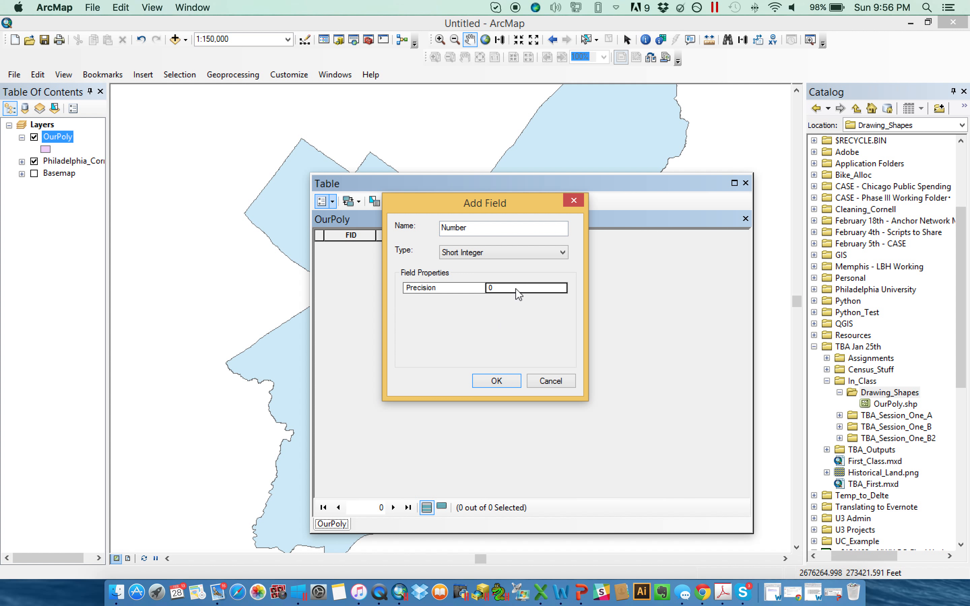
left_click(518, 384)
left_click_drag(603, 237, 616, 235)
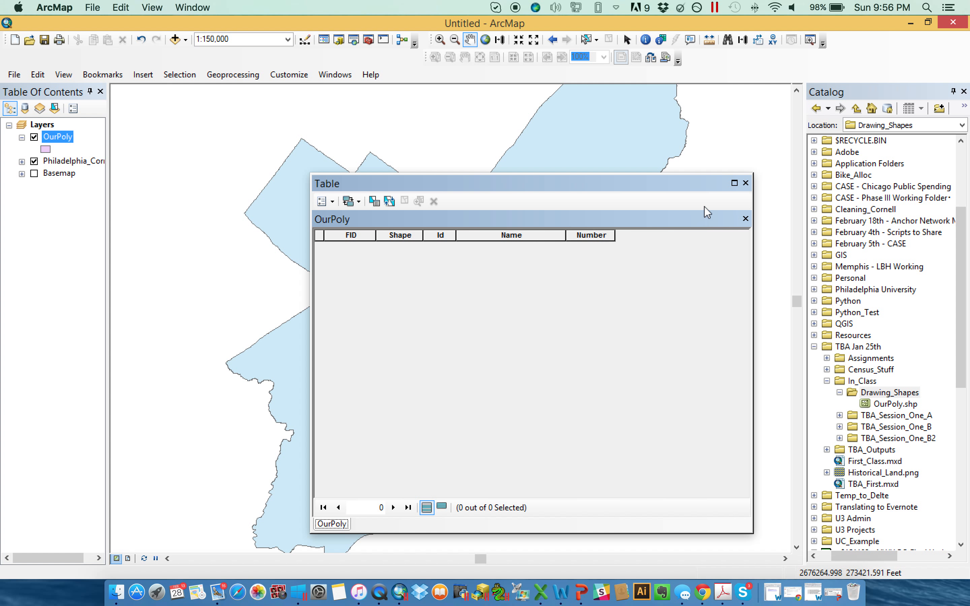
left_click(746, 183)
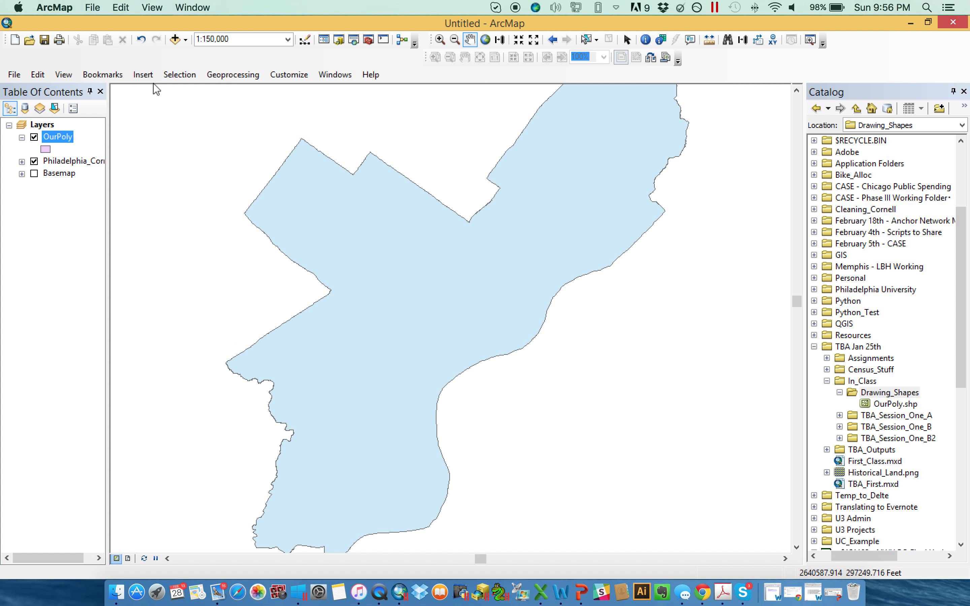
left_click(296, 74)
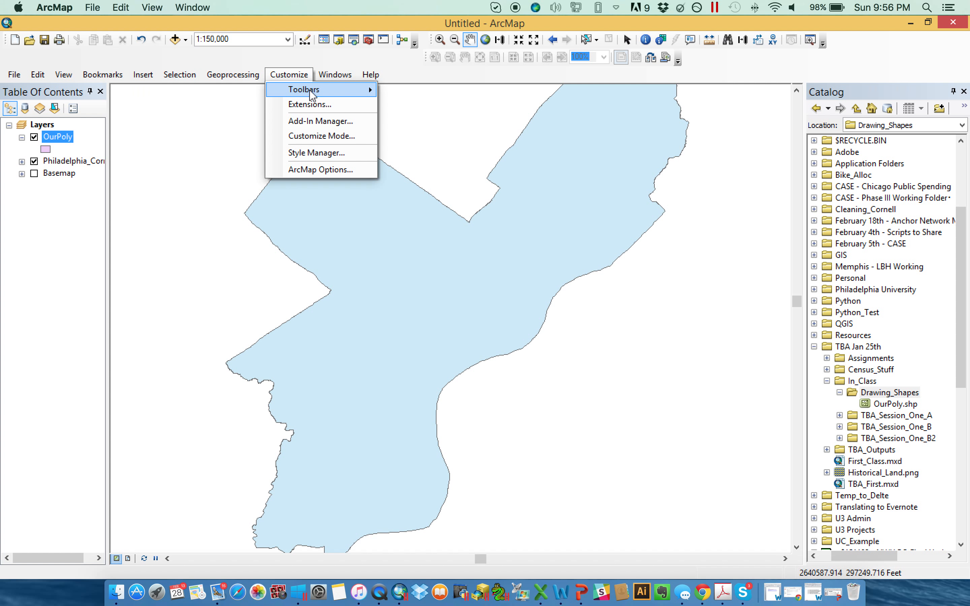
mouse_move(310, 91)
left_click(491, 177)
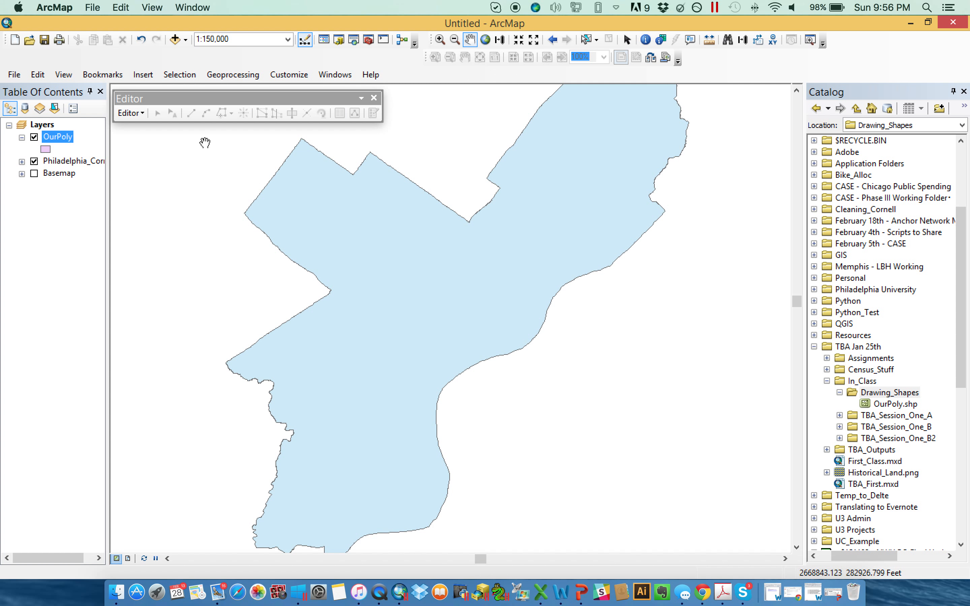
left_click(131, 113)
left_click(415, 124)
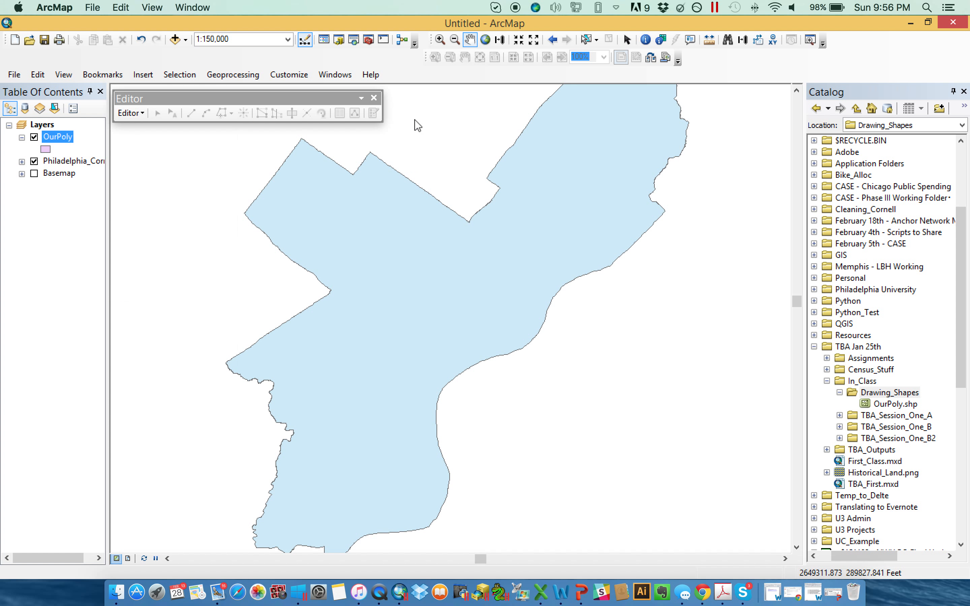
left_click(374, 99)
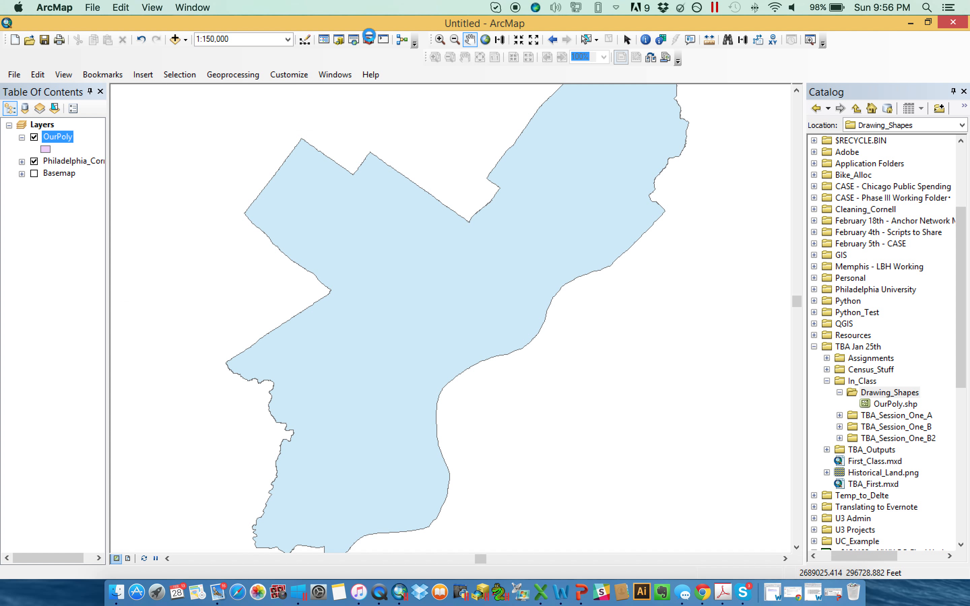
- Examine the Editing Tools toolbox in ArcToolbox and close ArcToolbox again
left_click(369, 39)
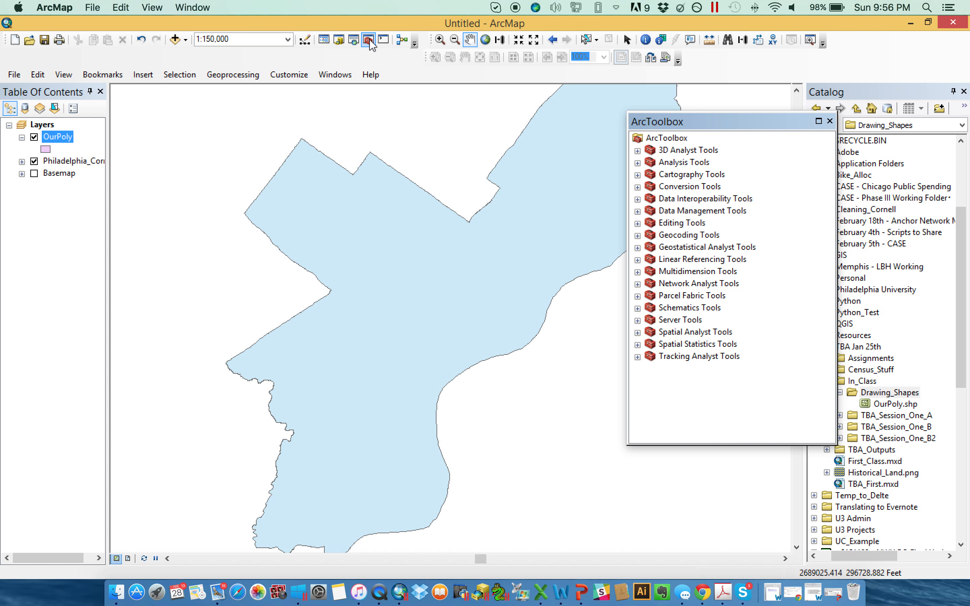
left_click(638, 223)
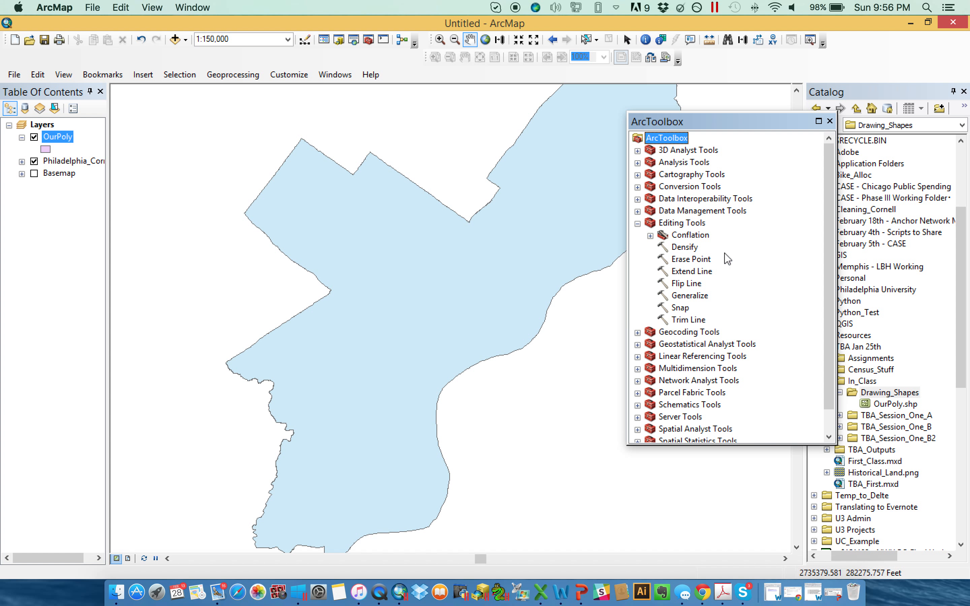
left_click(830, 121)
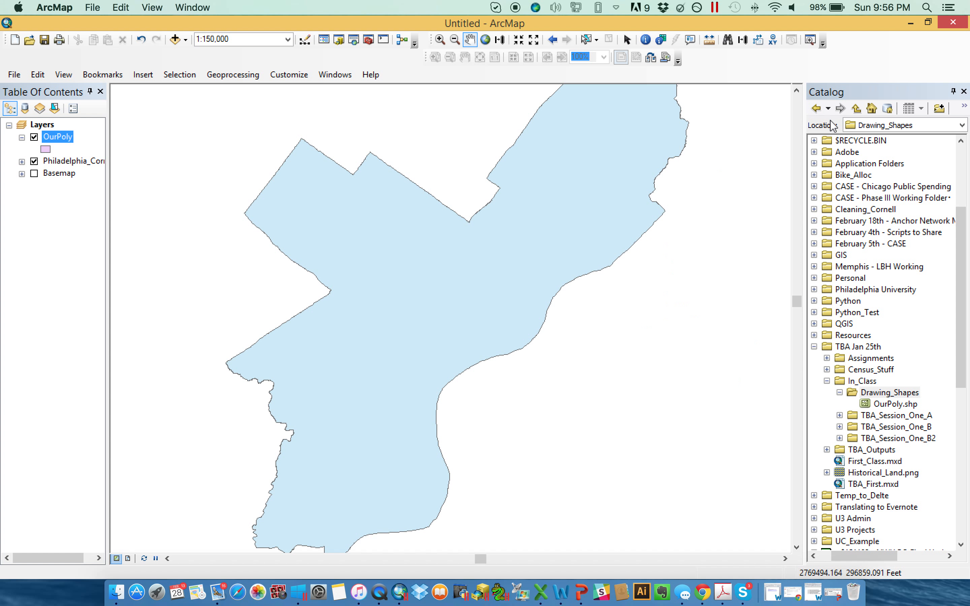
- Start an edit session on the OurPoly layer, with the Editor toolbar moved aside, and select the Philadelphia polygon
right_click(61, 141)
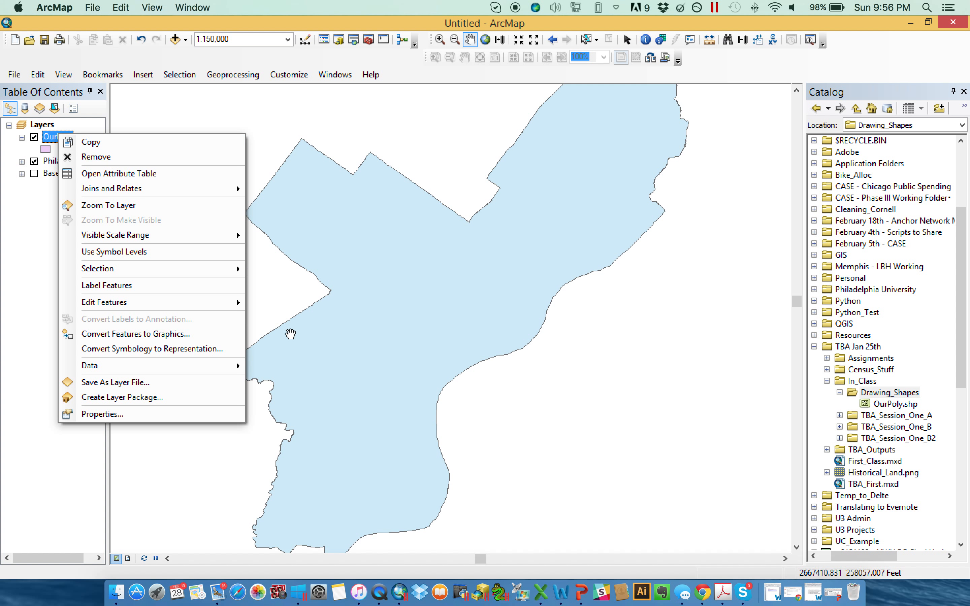
mouse_move(210, 308)
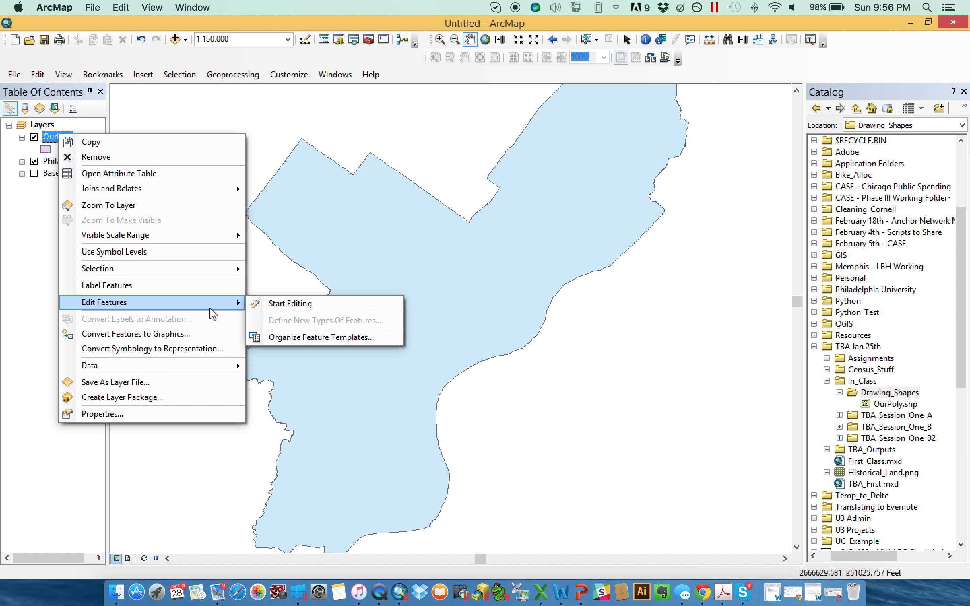
left_click(283, 305)
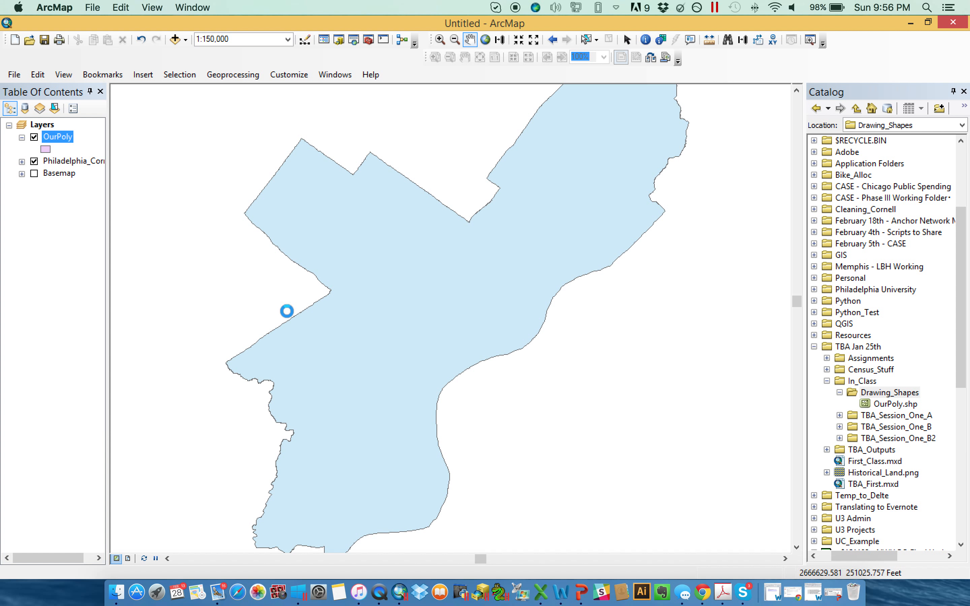
left_click_drag(238, 101, 259, 103)
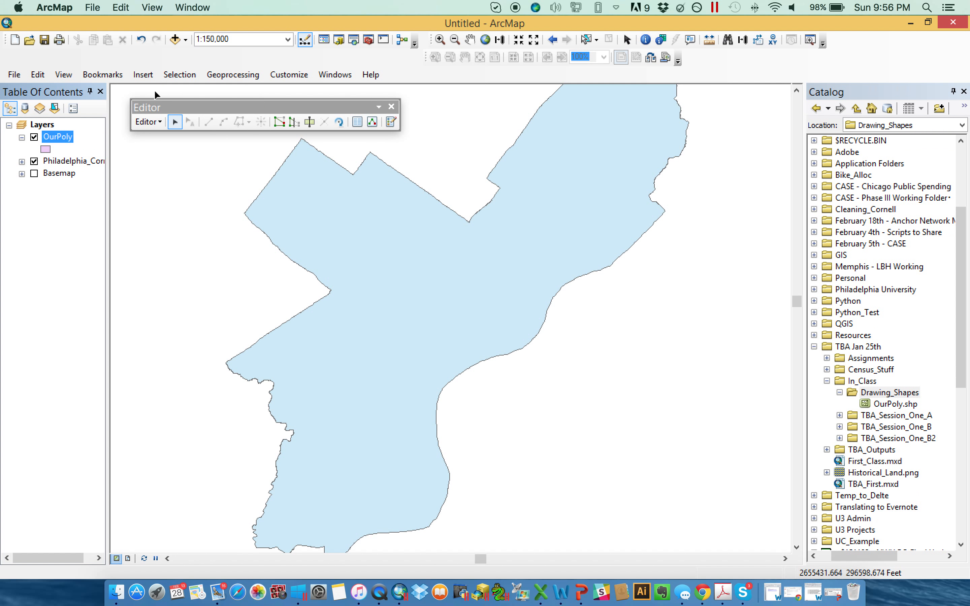
left_click(292, 173)
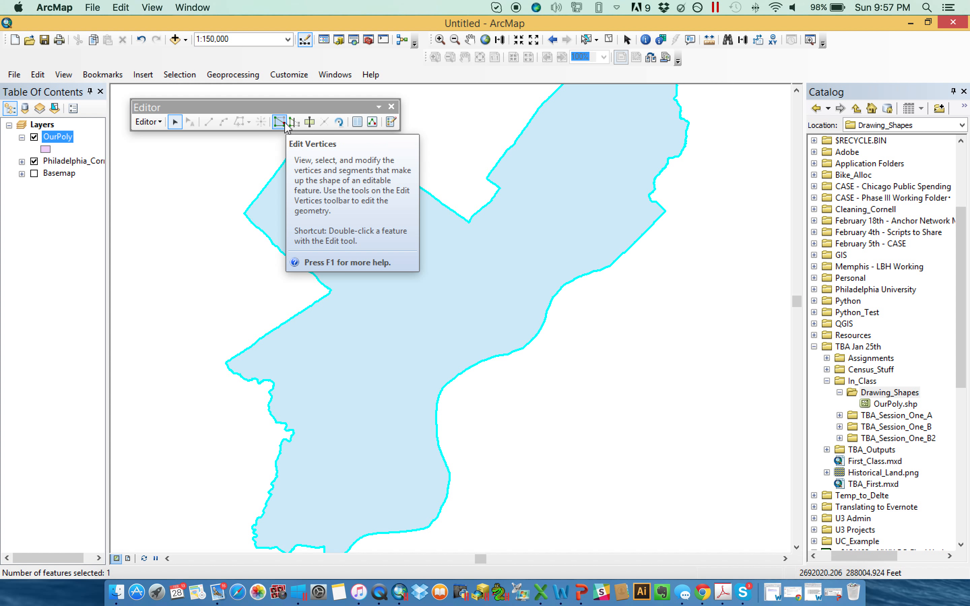
- Clear the current selection, then prepare to create a new OurPoly feature with the Polygon construction tool and straight segments
left_click(156, 123)
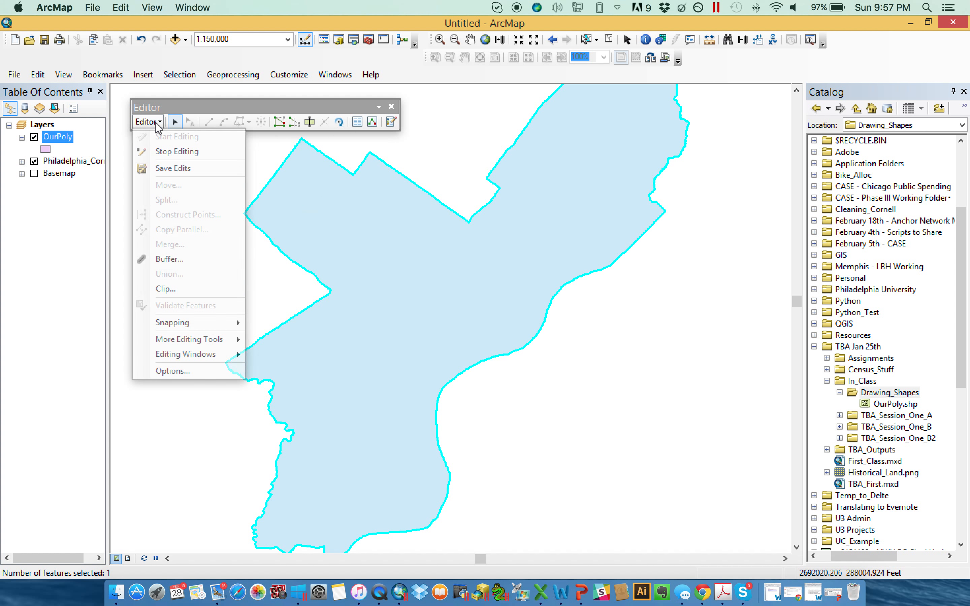
left_click(156, 123)
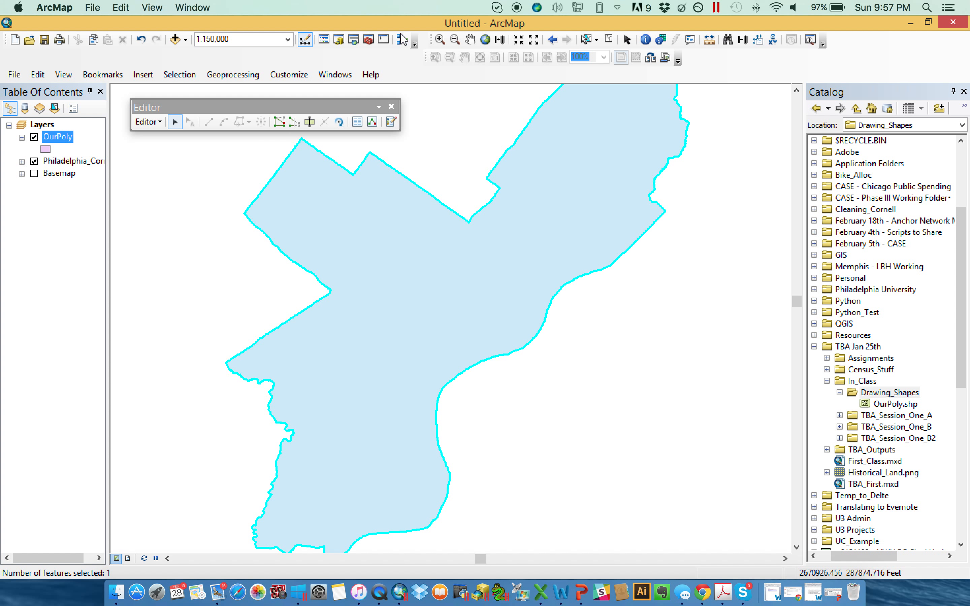
left_click(611, 40)
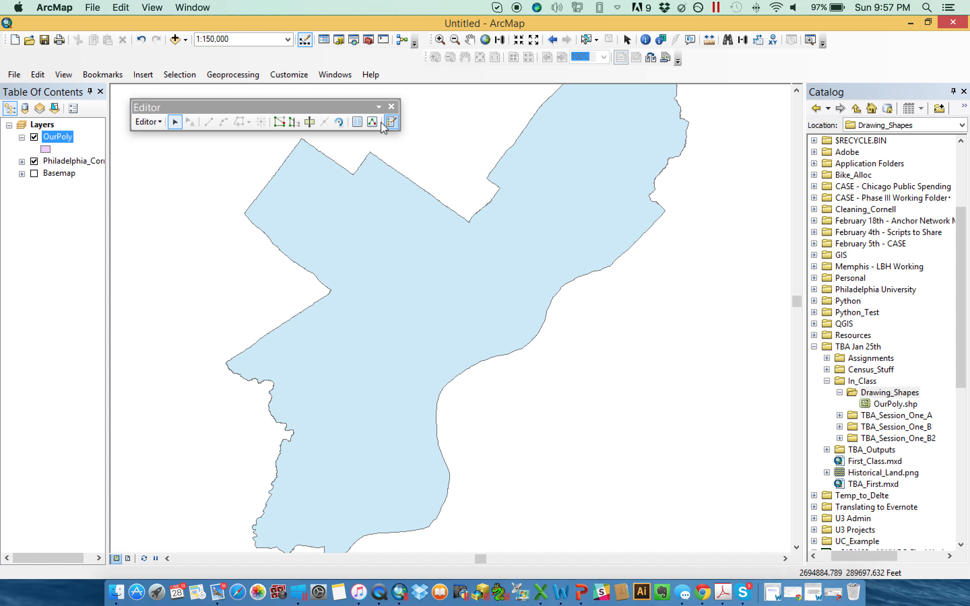
left_click(391, 122)
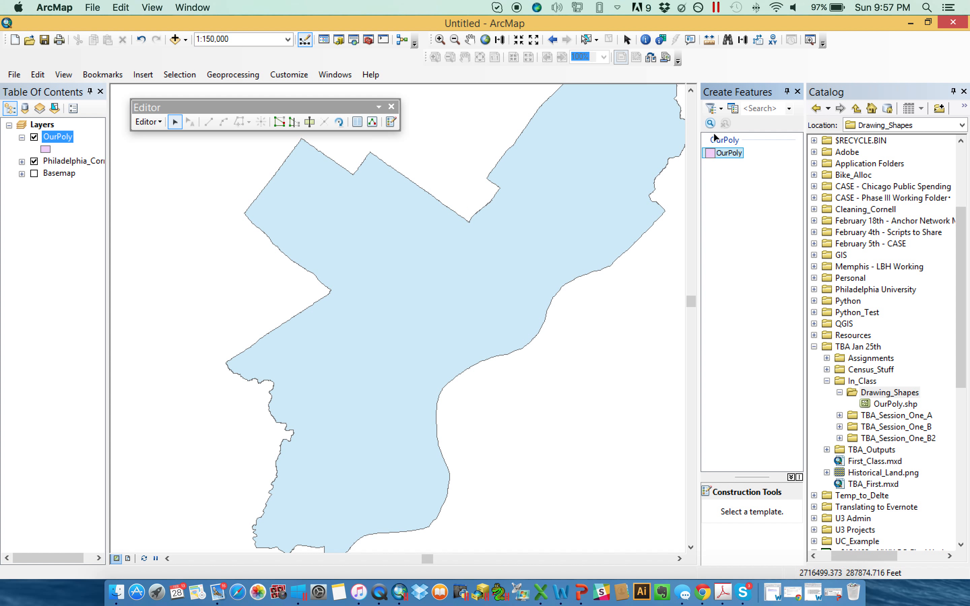
left_click(726, 154)
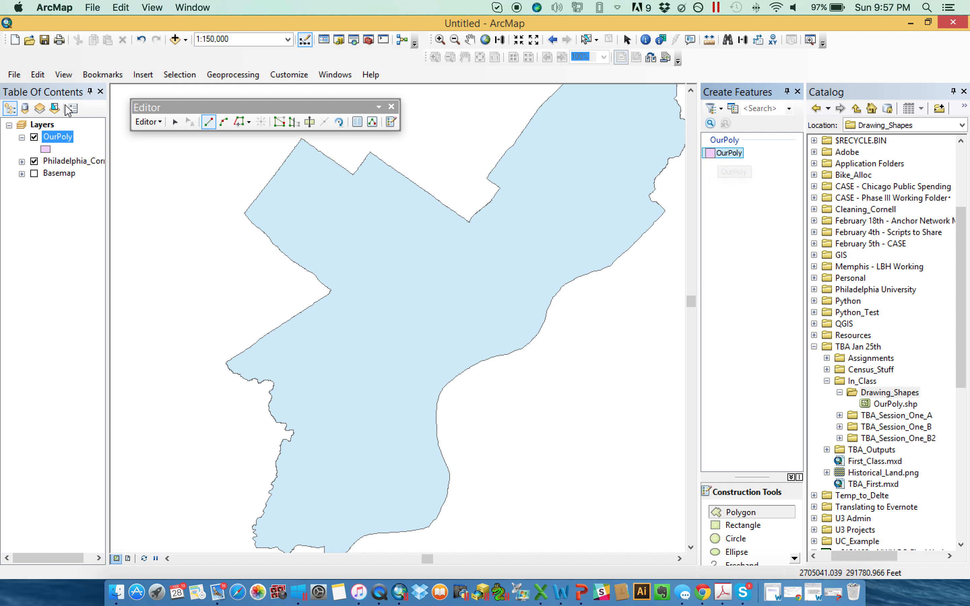
left_click(209, 123)
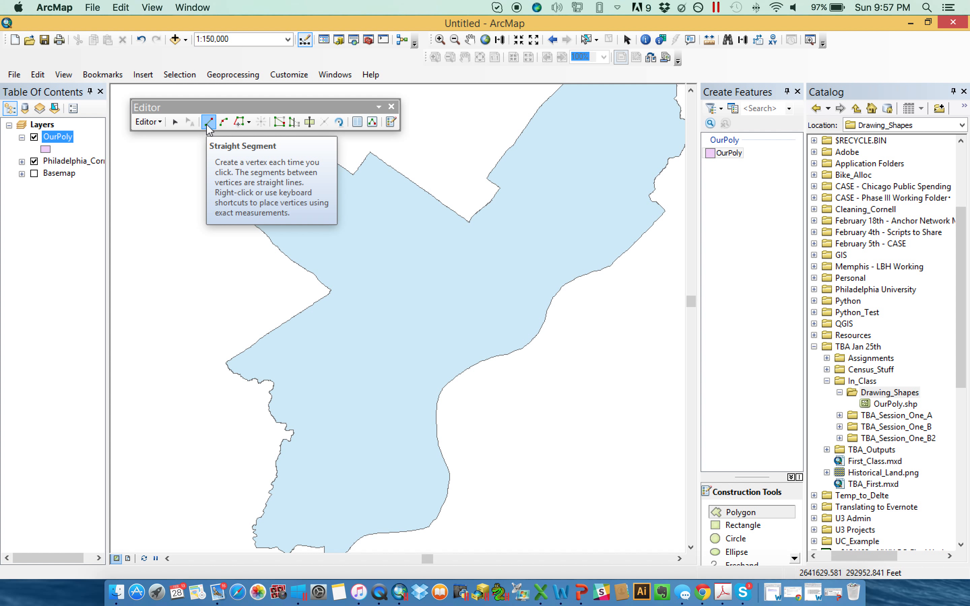
- Draw a closed, curved comma-like polygon of straight segments just west of Philadelphia and finish the sketch
left_click(134, 208)
left_click(155, 187)
left_click(186, 181)
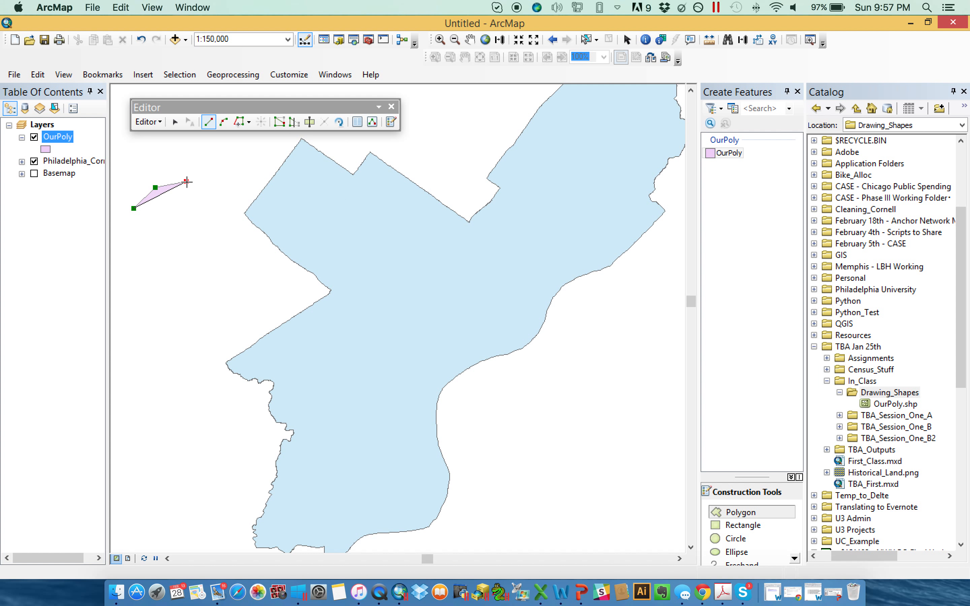
left_click(215, 205)
left_click(220, 228)
left_click(207, 242)
left_click(187, 247)
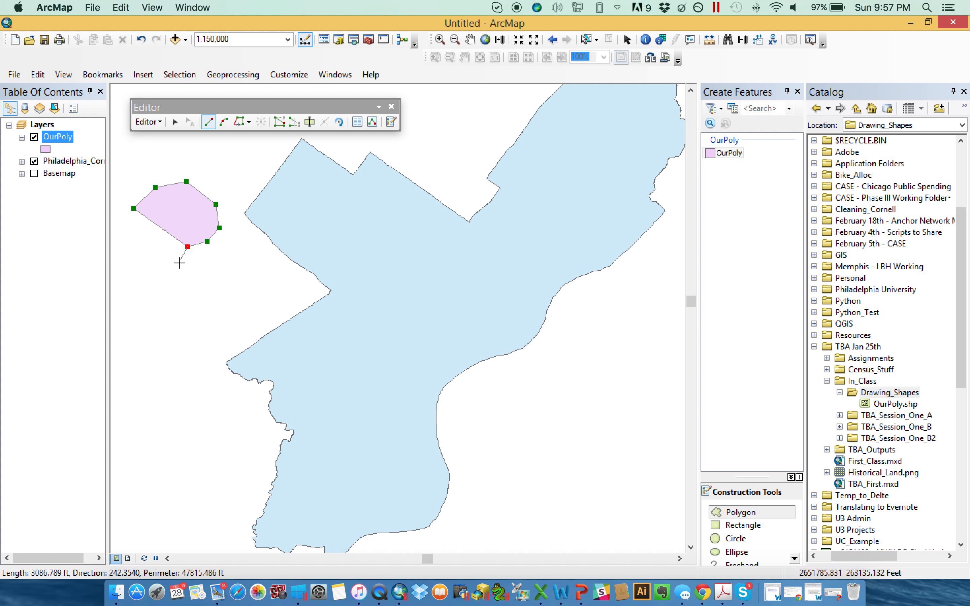
left_click(179, 263)
left_click(210, 277)
left_click(259, 286)
left_click(225, 302)
left_click(185, 310)
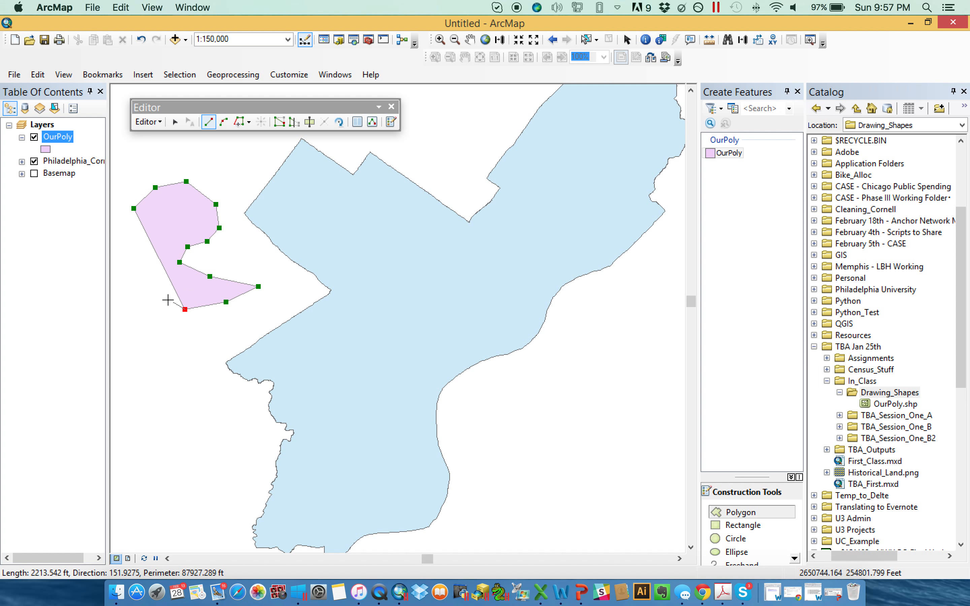
left_click(162, 289)
left_click(141, 268)
double_click(125, 236)
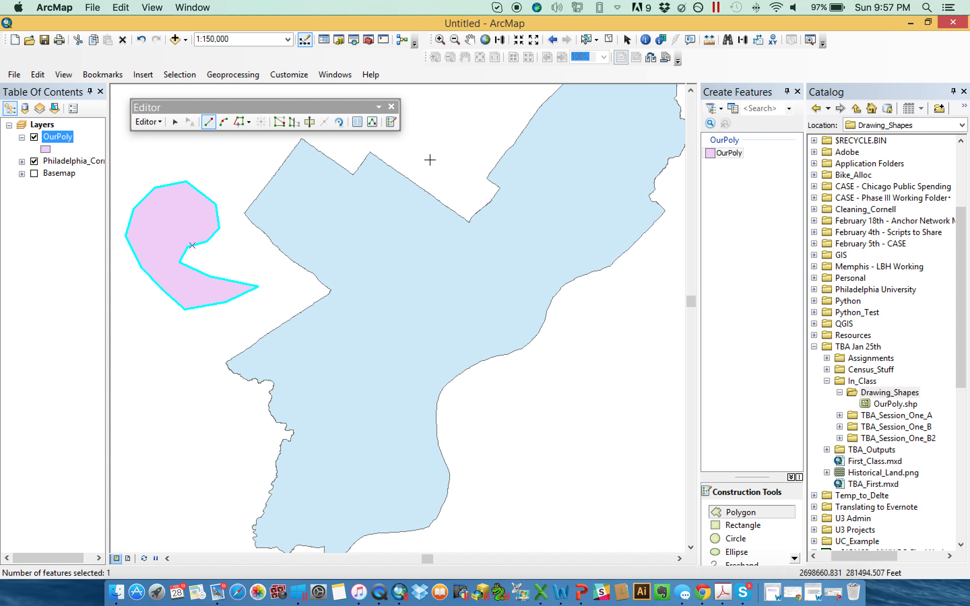
- Start a second polygon above the notch in Philadelphia's northern boundary, with its first edge running east at direction 0
left_click(420, 135)
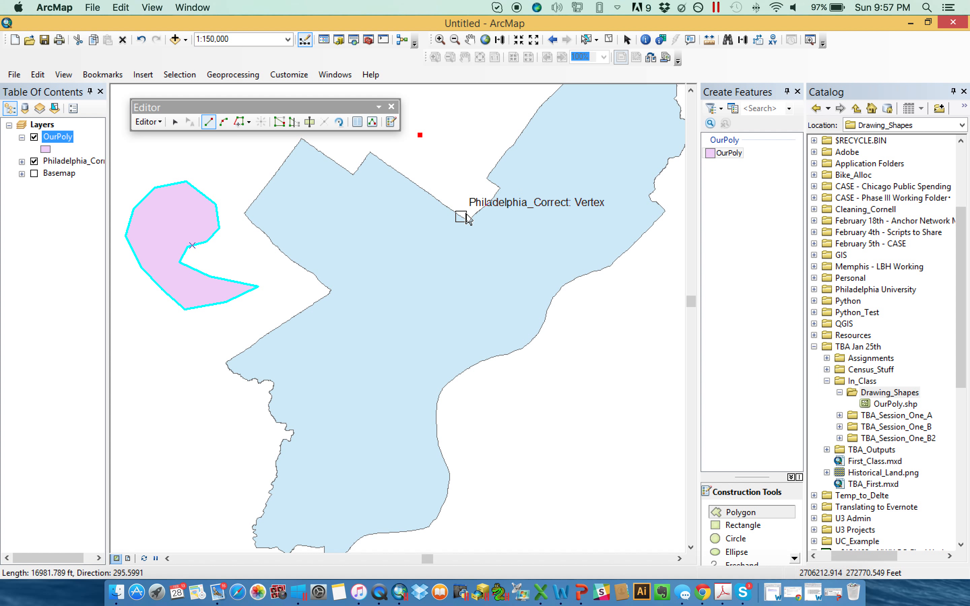
right_click(391, 172)
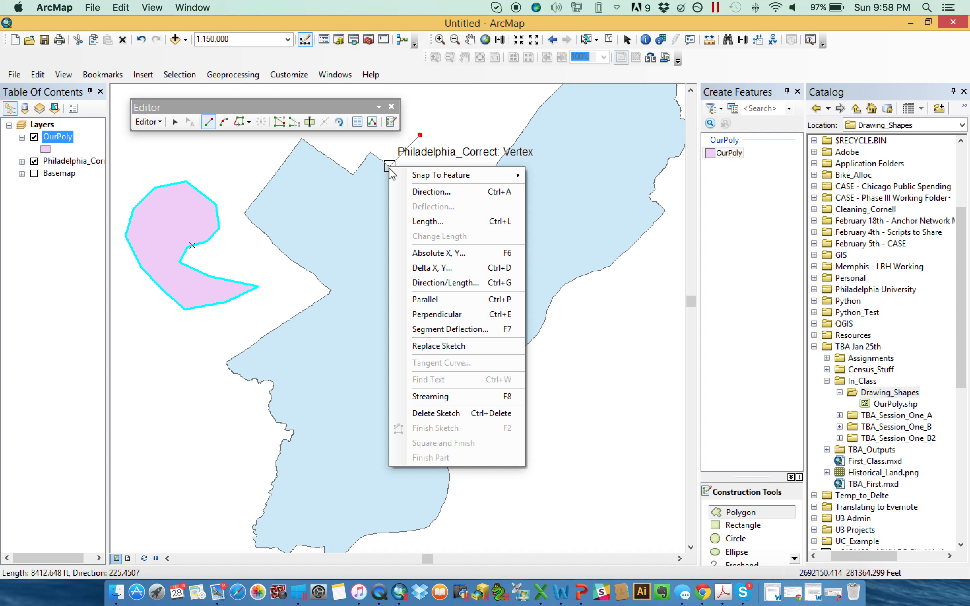
left_click(425, 192)
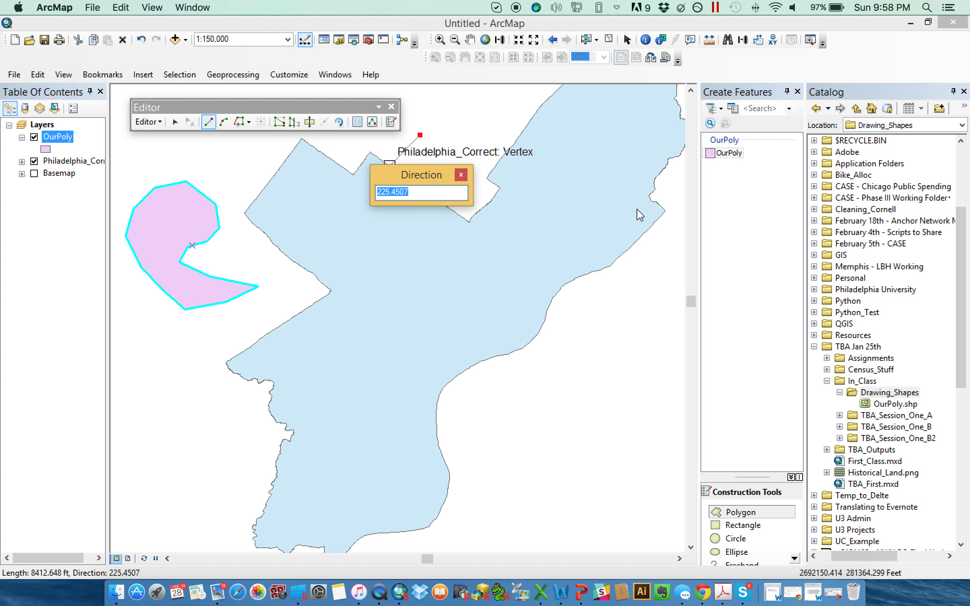
type("0")
key("Return")
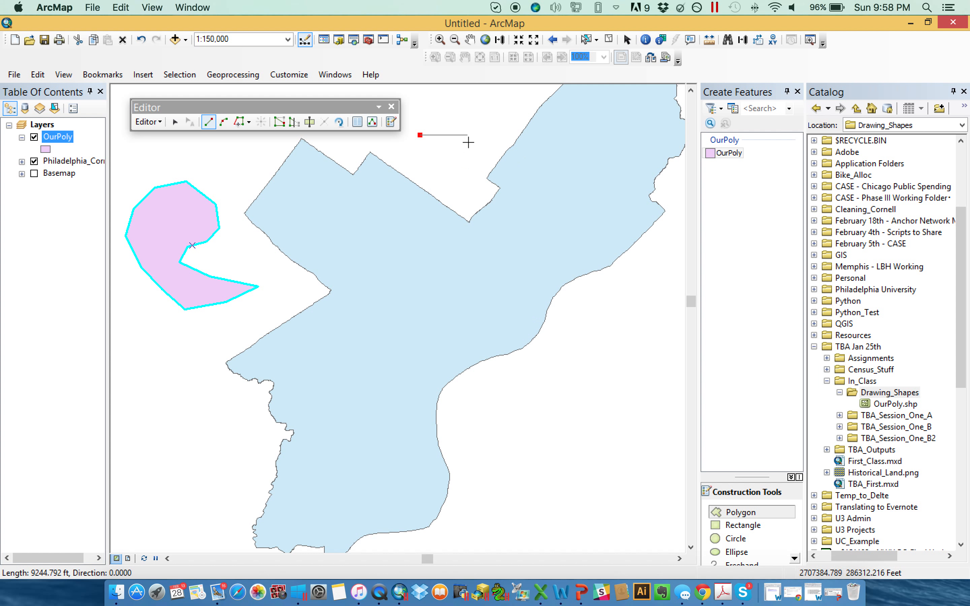
left_click(489, 143)
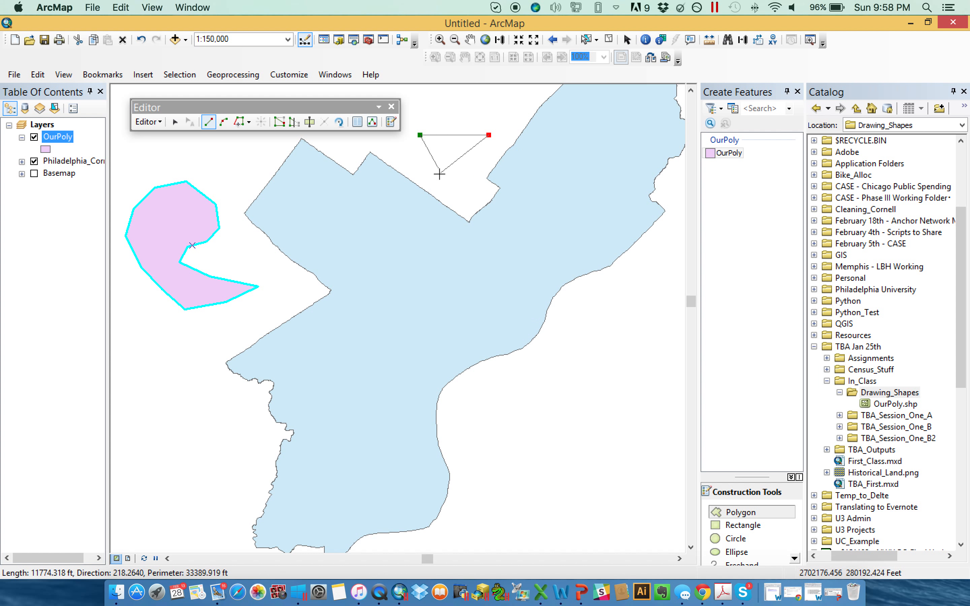
- Add the second polygon's next edge southward with a deflection angle of -90 and a fixed length
right_click(407, 177)
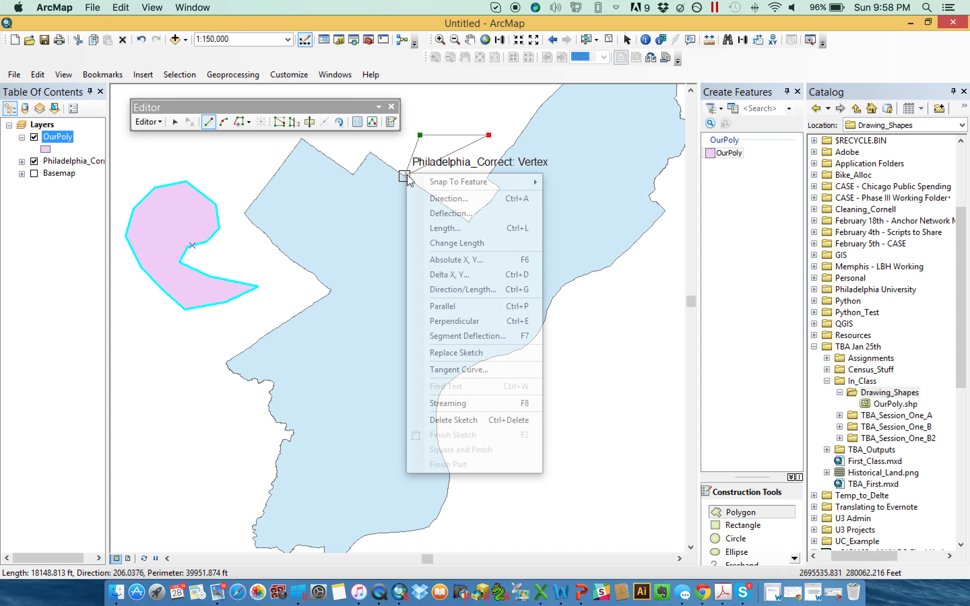
left_click(468, 214)
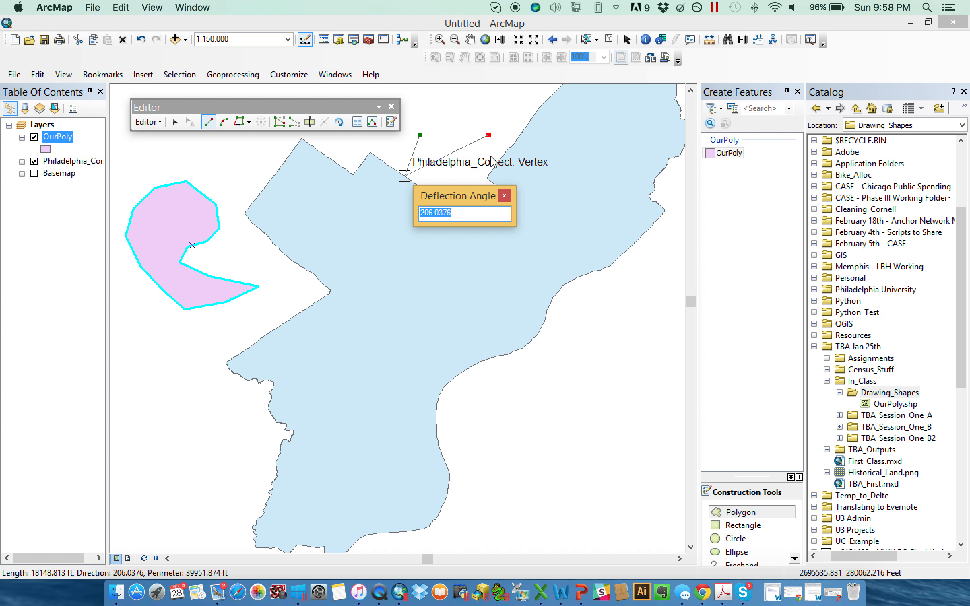
type("-90")
key("Return")
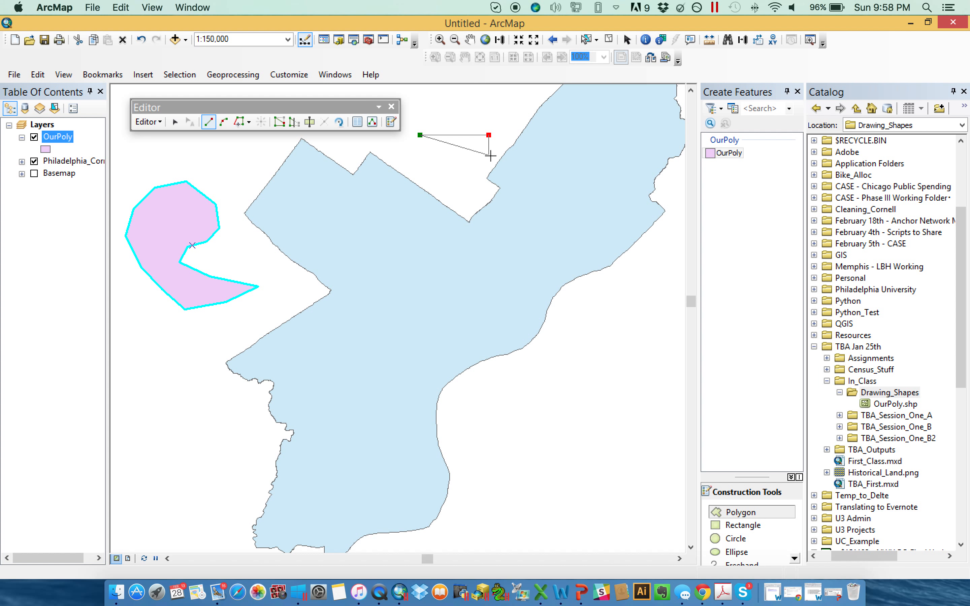
right_click(485, 276)
left_click(549, 330)
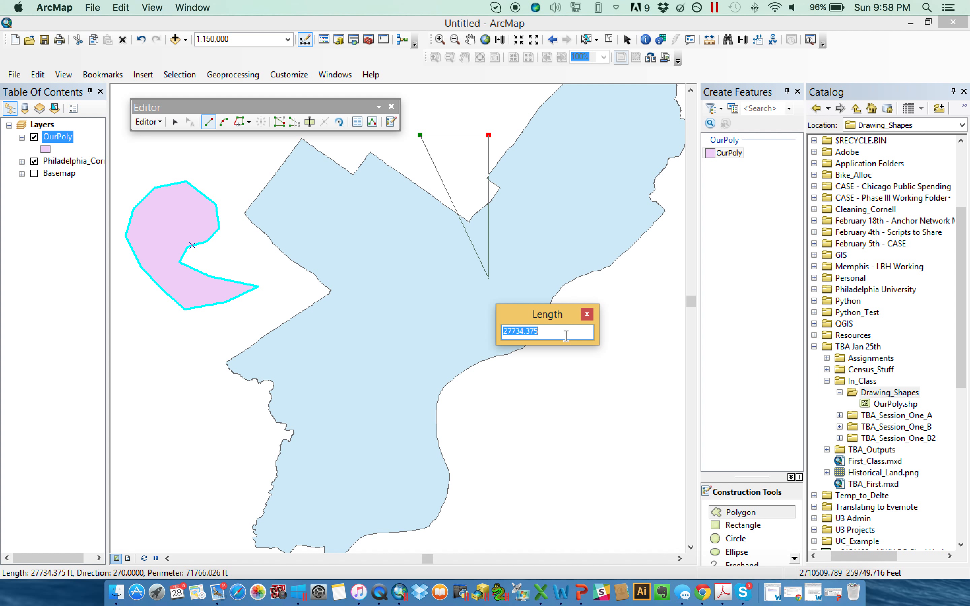
type("1")
key("Return")
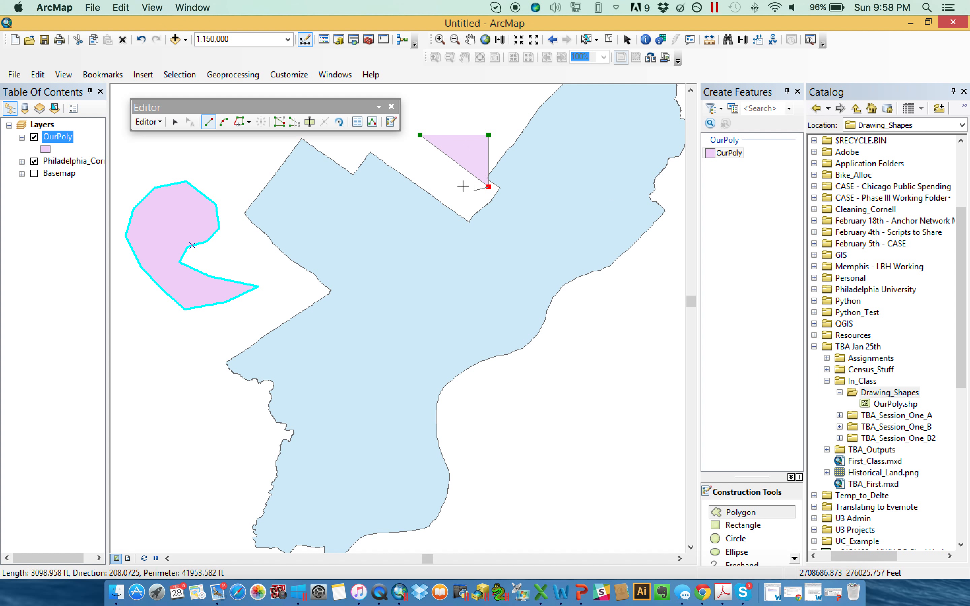
- Place the second polygon's fourth vertex freehand to the west of its southeast corner
right_click(425, 174)
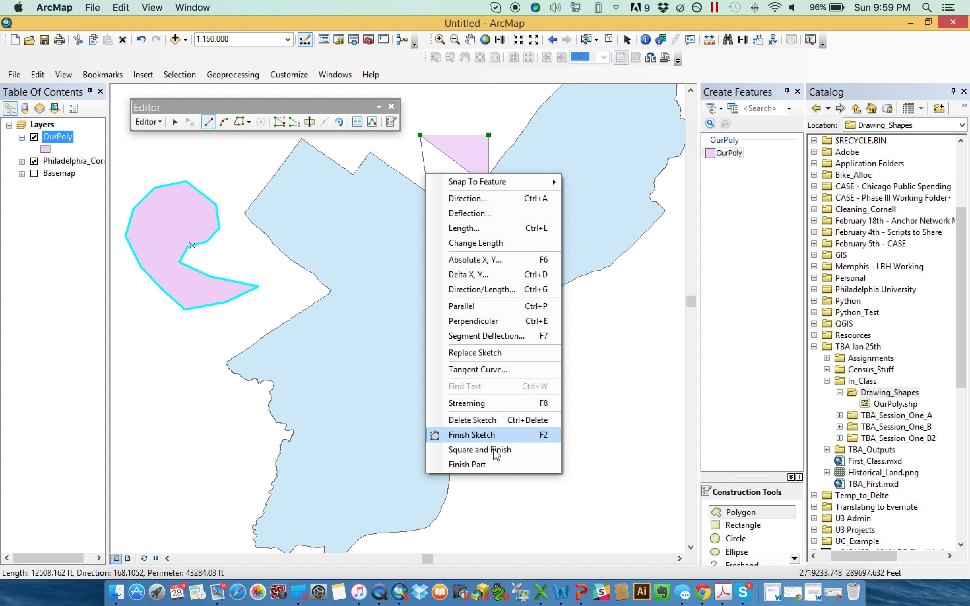
left_click(573, 28)
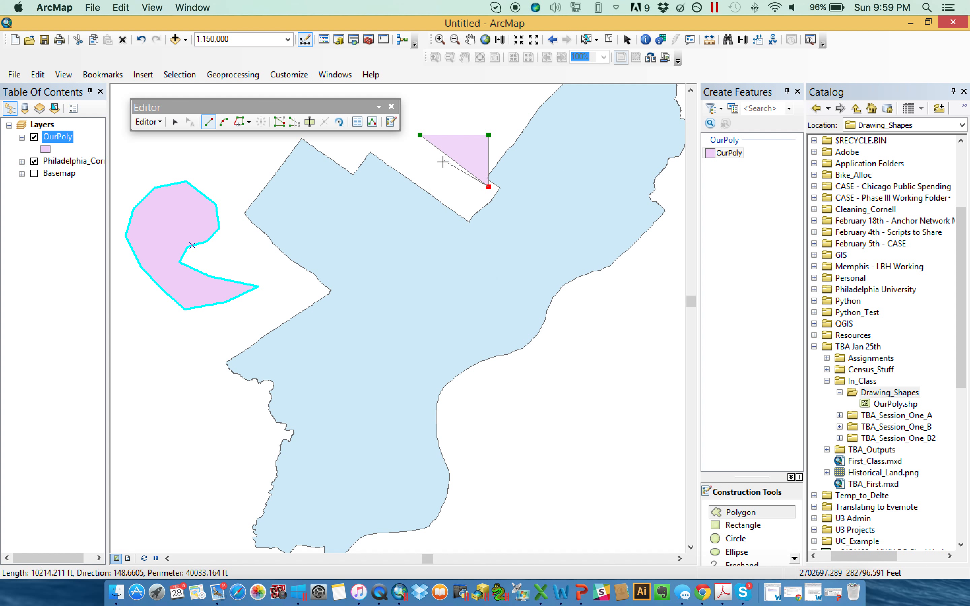
left_click(446, 183)
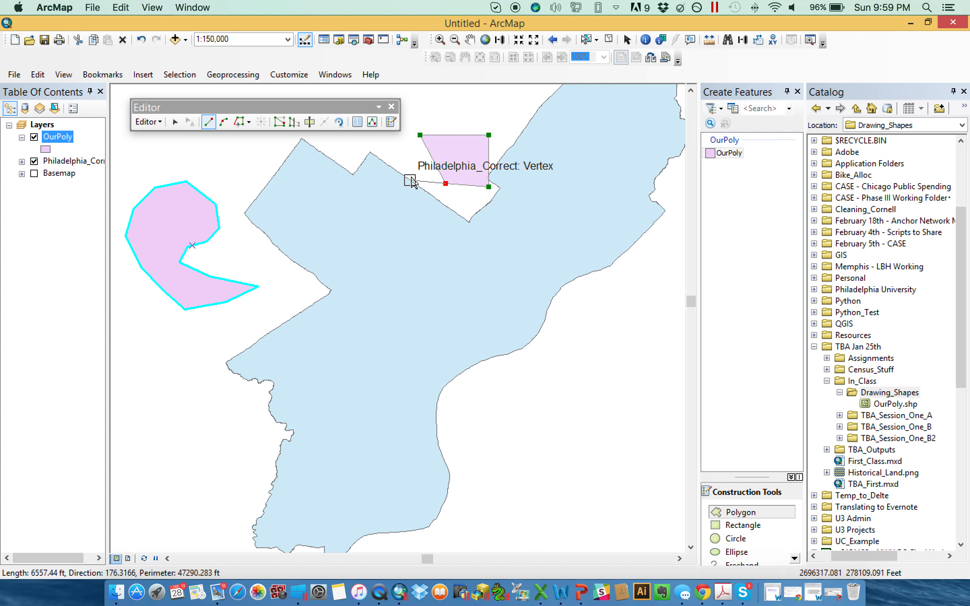
- Add an edge running northwest from the fourth vertex, constrained parallel to Philadelphia's nearby boundary
right_click(417, 195)
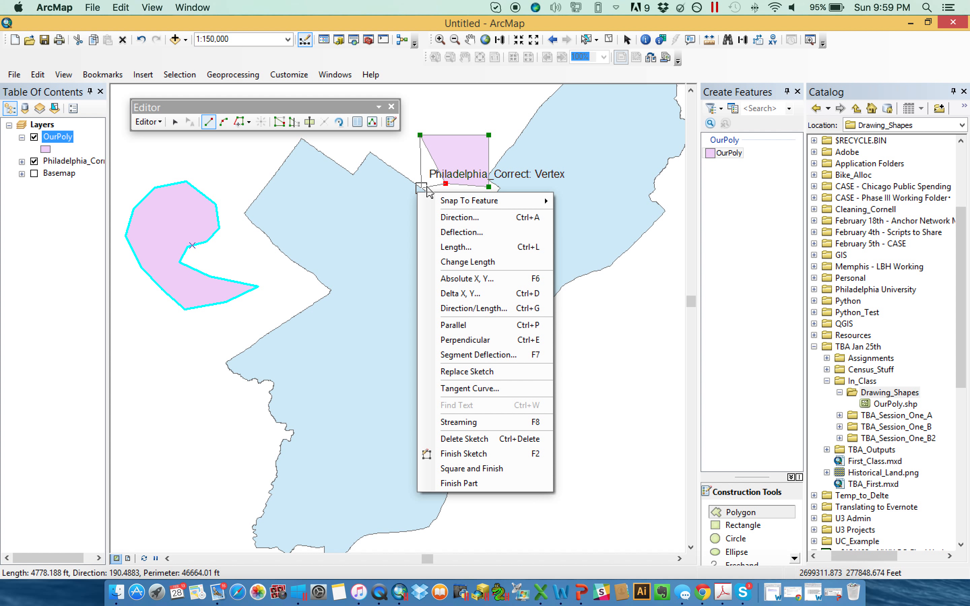
left_click(506, 324)
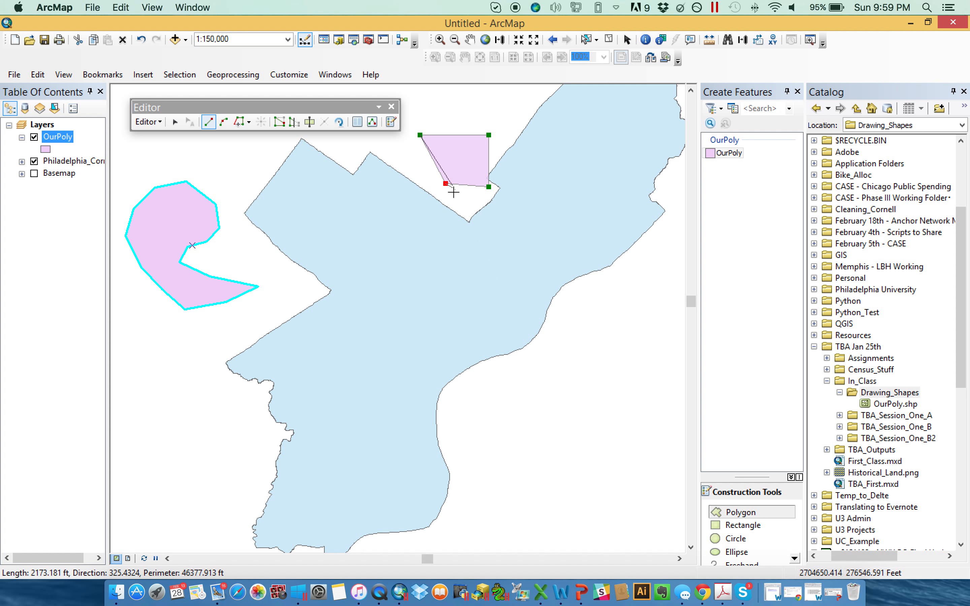
scroll(396, 173, "up", 2)
scroll(557, 250, "up", 10)
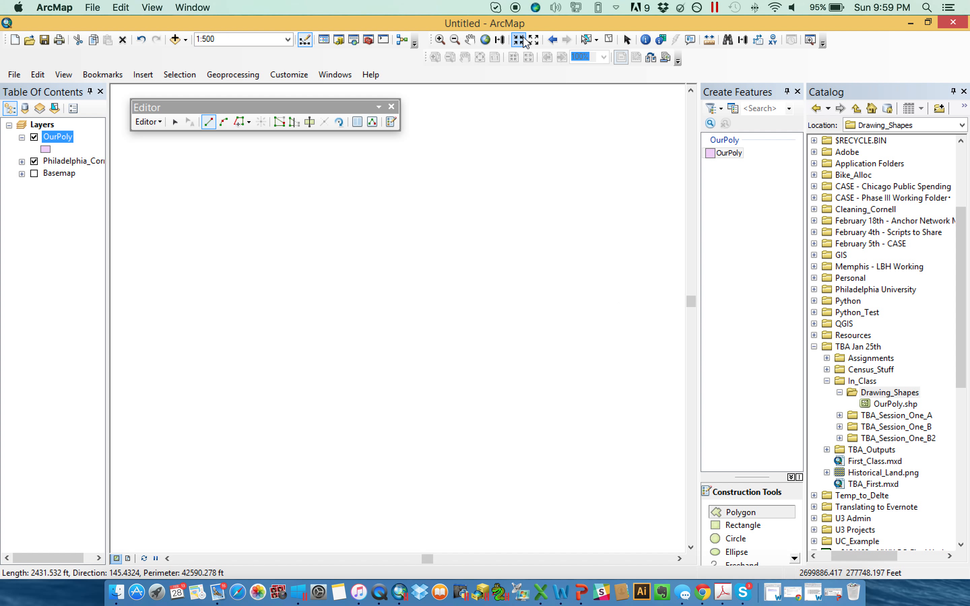
left_click(533, 40)
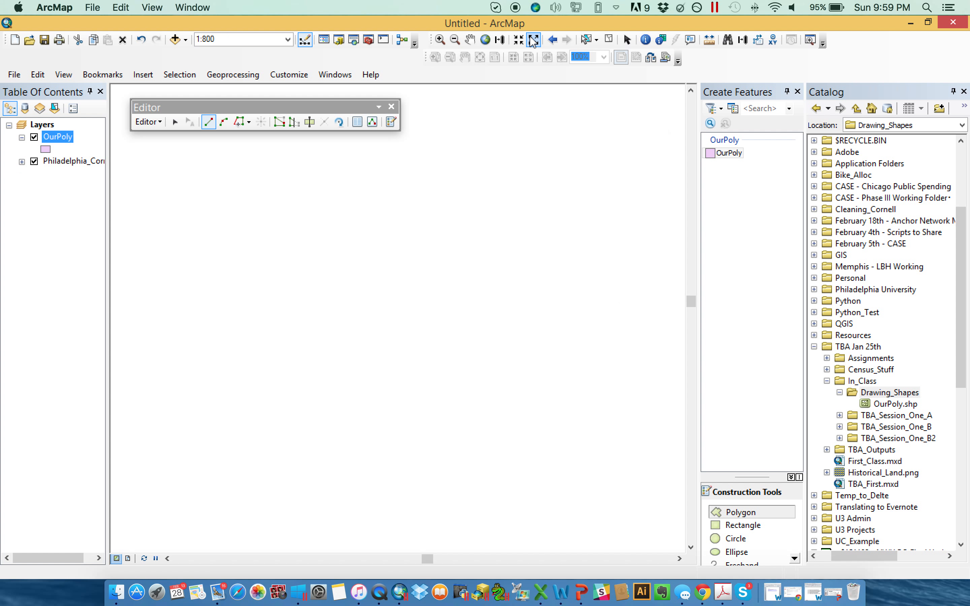
left_click(534, 40)
left_click(533, 41)
left_click(533, 40)
left_click(533, 40)
left_click(533, 41)
left_click(533, 41)
left_click(533, 40)
left_click(534, 41)
left_click(533, 41)
left_click(533, 41)
left_click(533, 40)
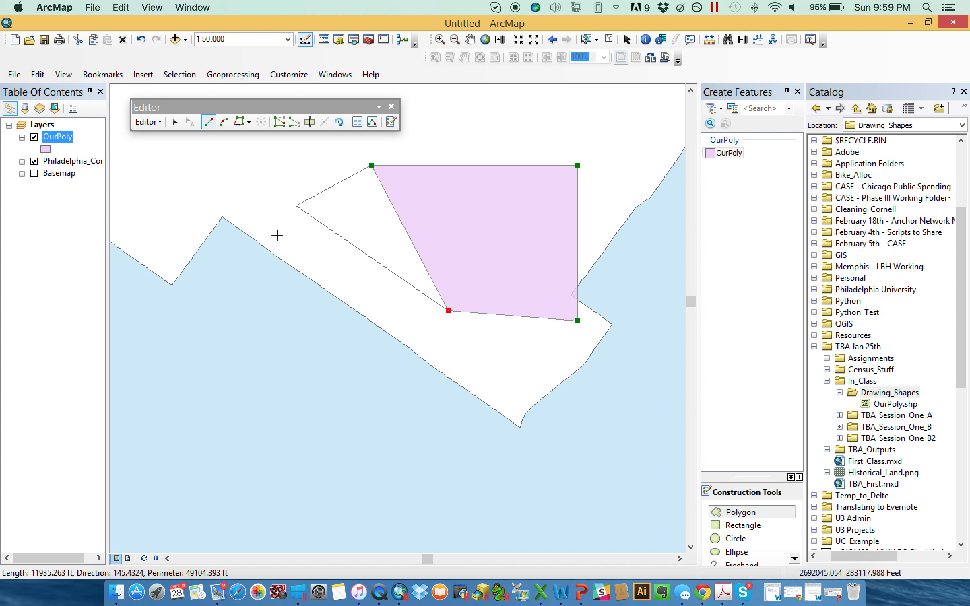
left_click(295, 234)
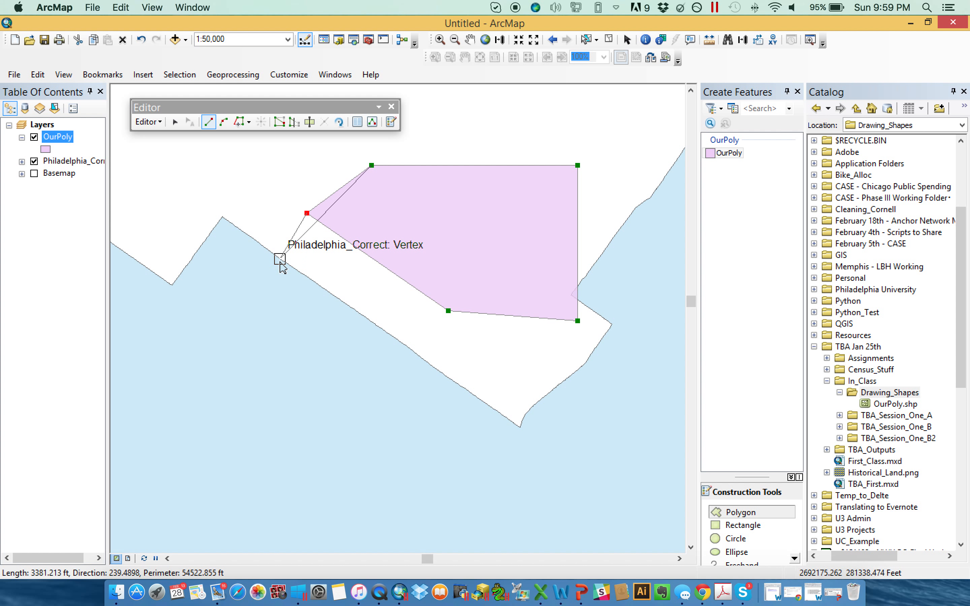
left_click(280, 261)
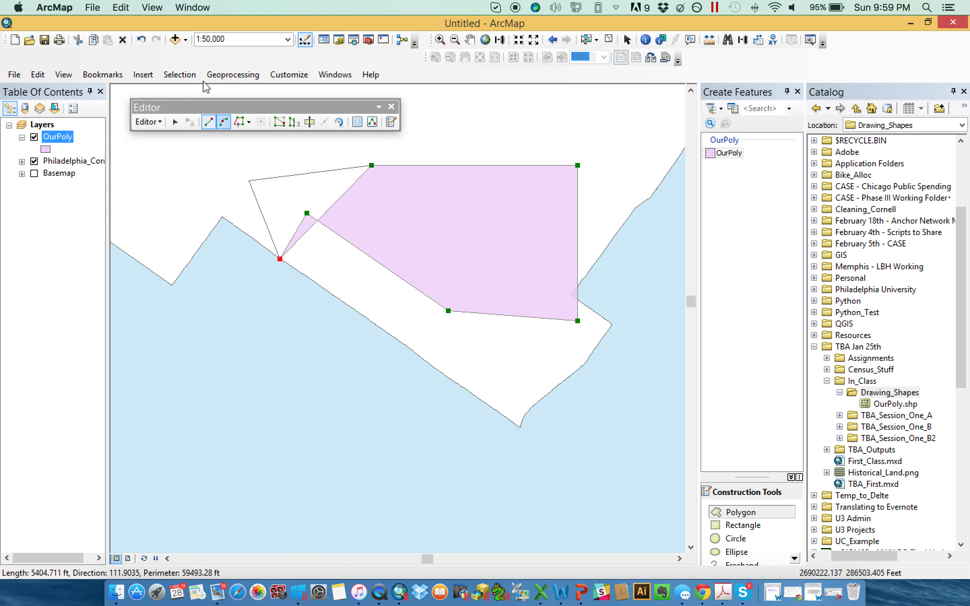
left_click(39, 78)
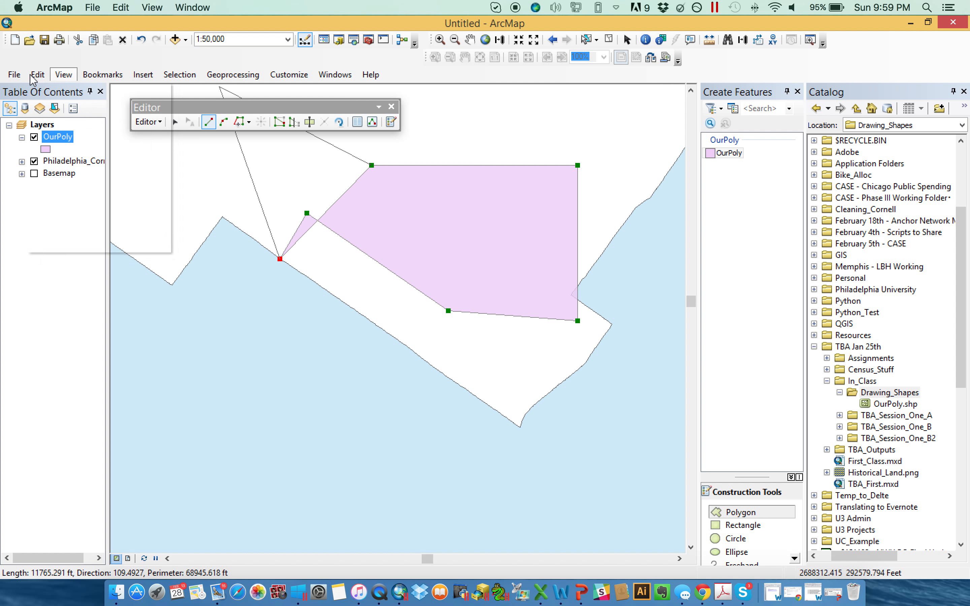
left_click(55, 89)
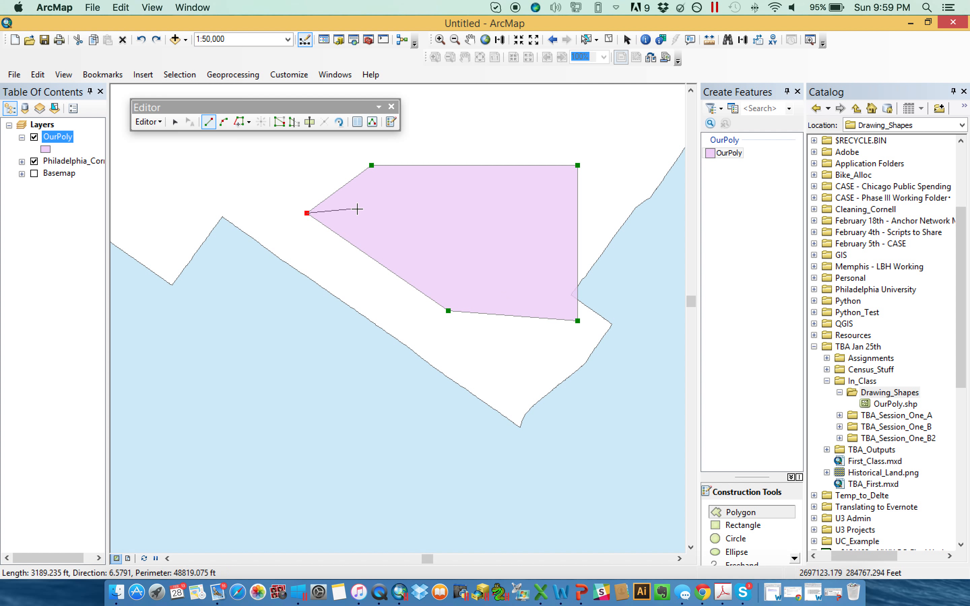
- Add an edge perpendicular to Philadelphia's nearby boundary, ending its vertex on that boundary line
right_click(260, 244)
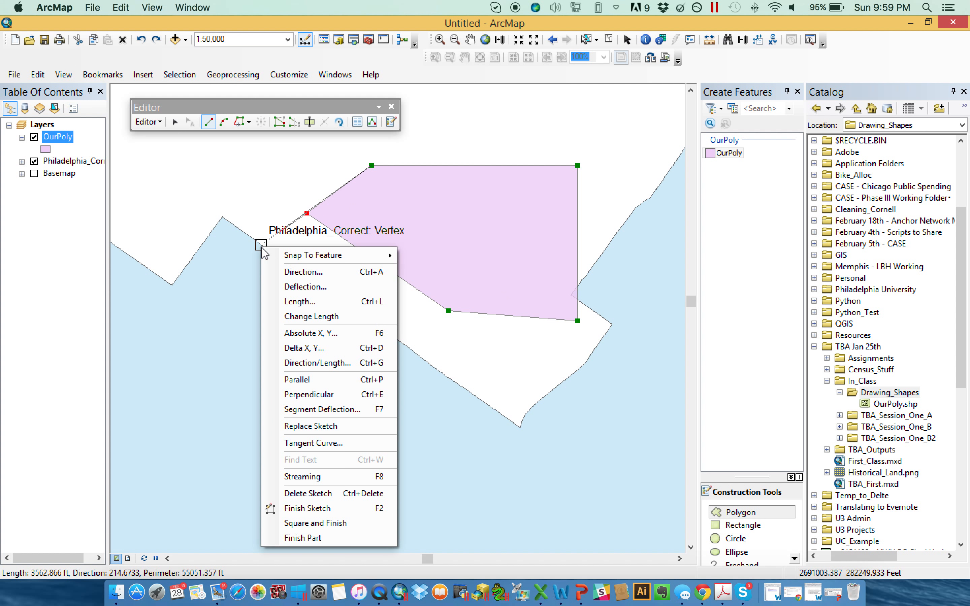
left_click(320, 394)
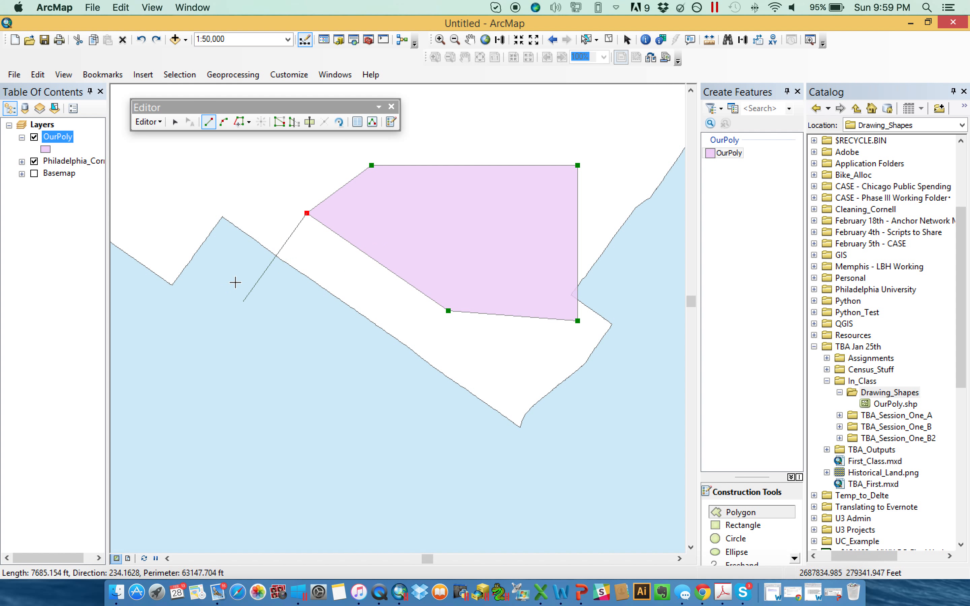
left_click(276, 255)
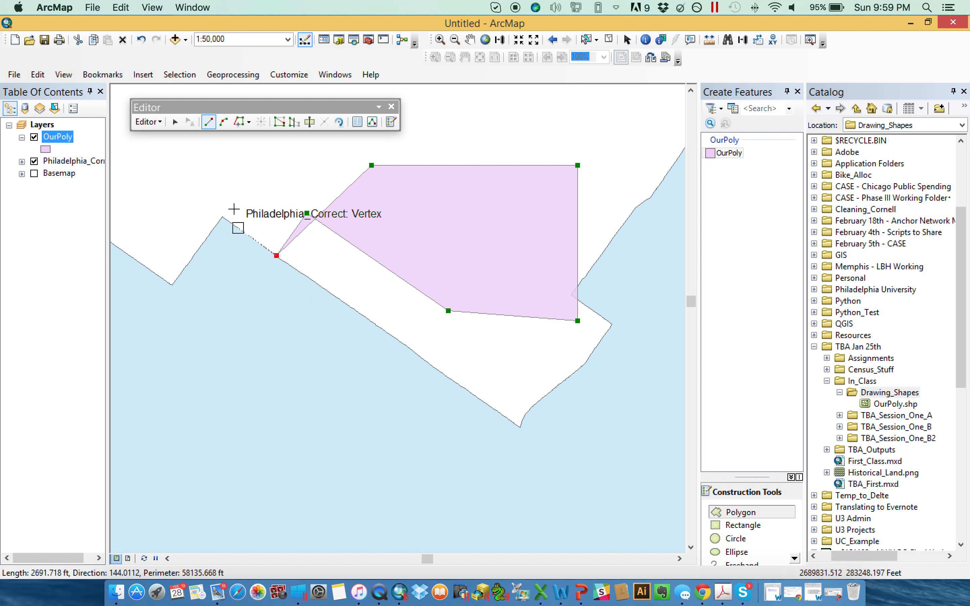
- Undo the vertex placed on Philadelphia's boundary and finish the second polygon with a freehand vertex west of its northwest corner
left_click(38, 75)
left_click(64, 89)
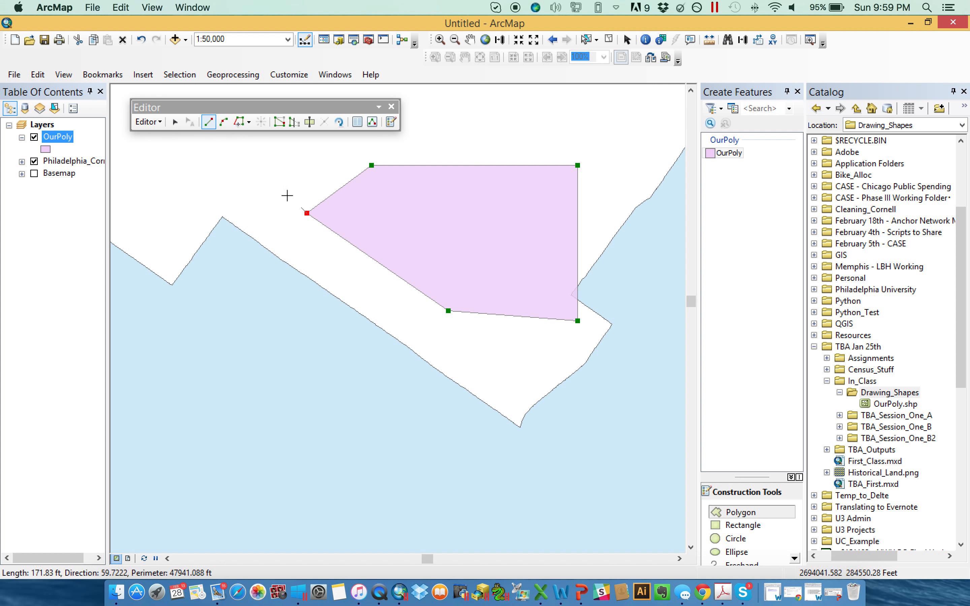
double_click(276, 179)
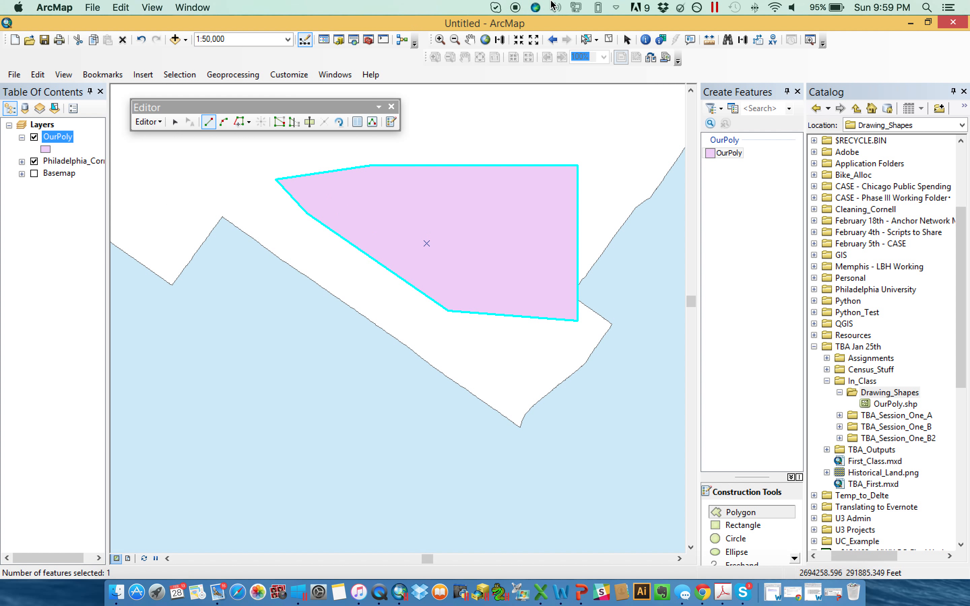
- Draw a slanted rectangle running northwest to southeast in the open area southwest of the second polygon with the Rectangle tool
left_click(470, 39)
left_click_drag(396, 370, 504, 248)
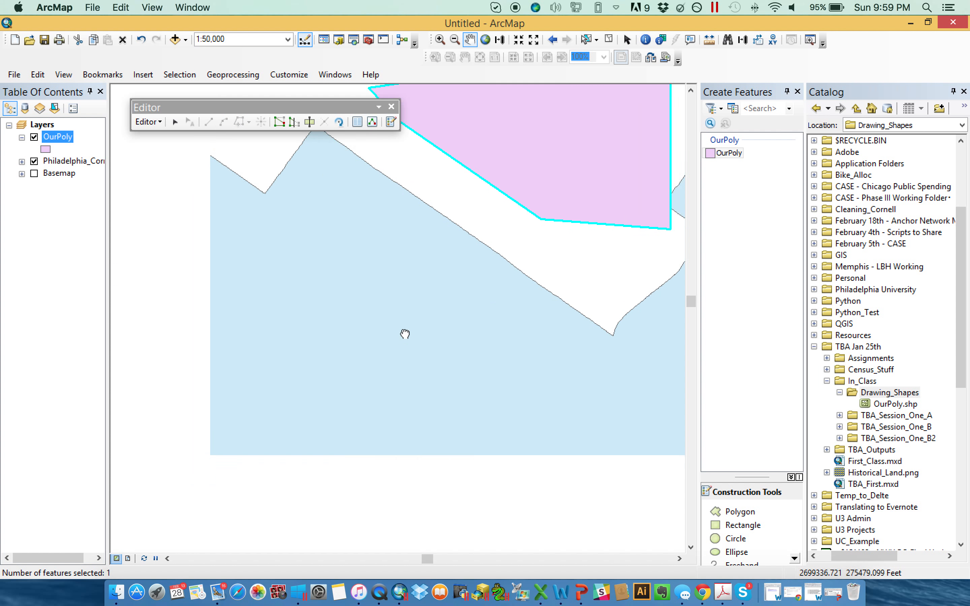
left_click(533, 40)
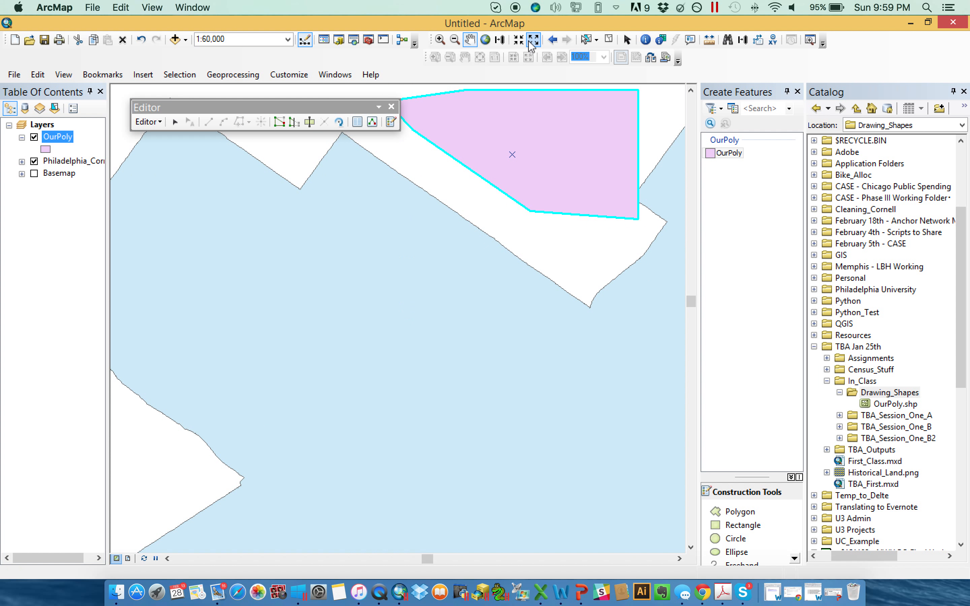
left_click(732, 513)
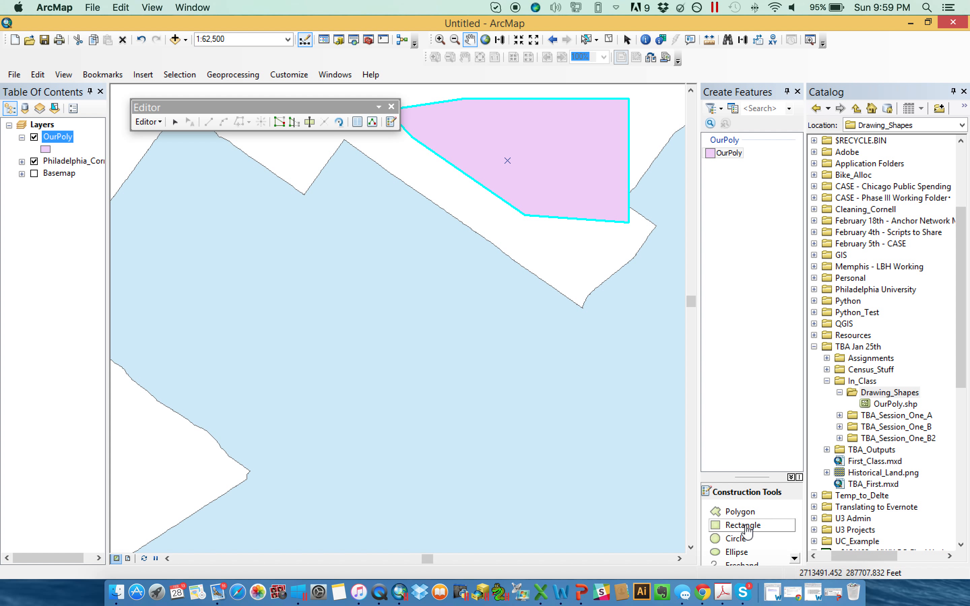
left_click(742, 525)
left_click(264, 263)
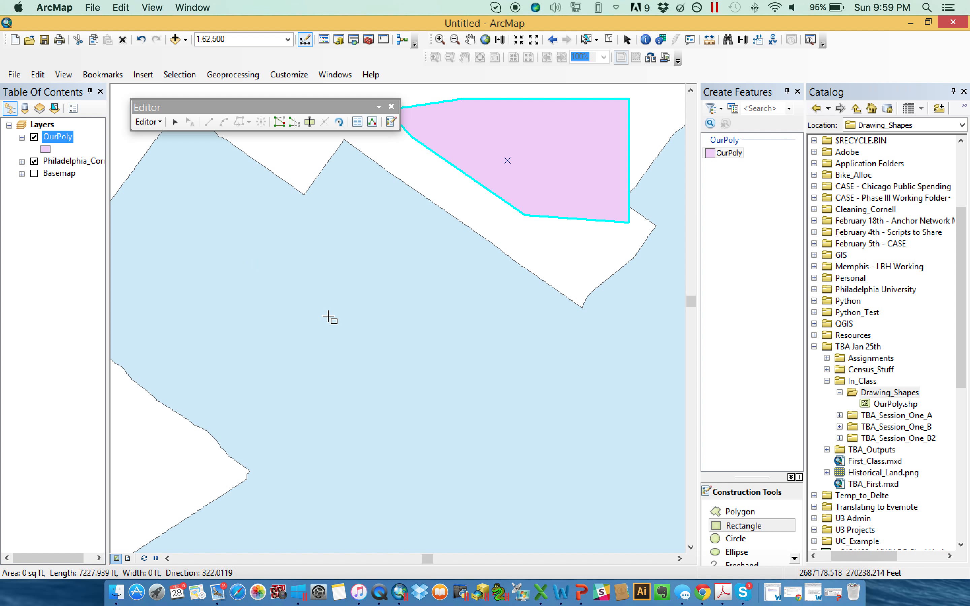
left_click(318, 342)
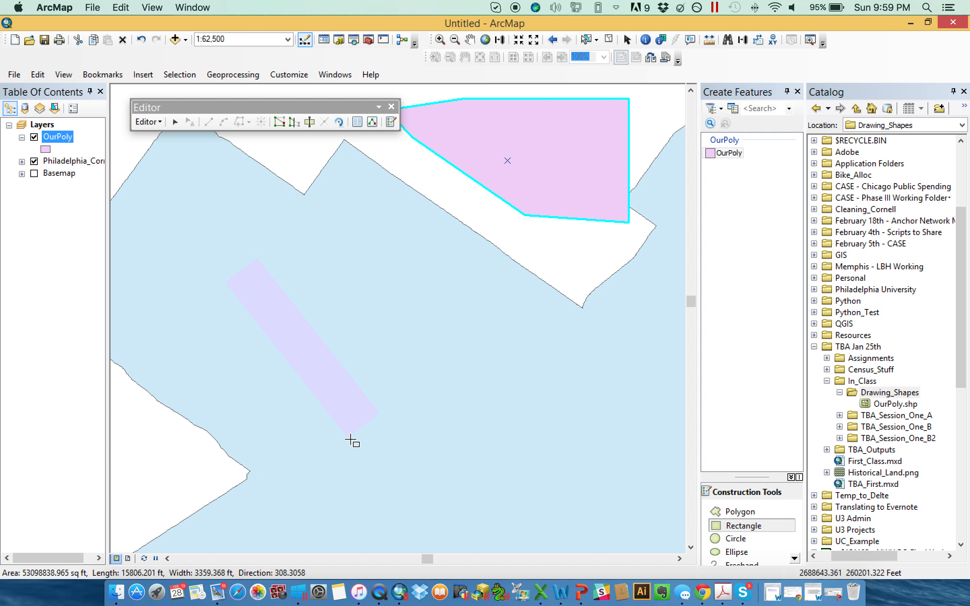
left_click(313, 450)
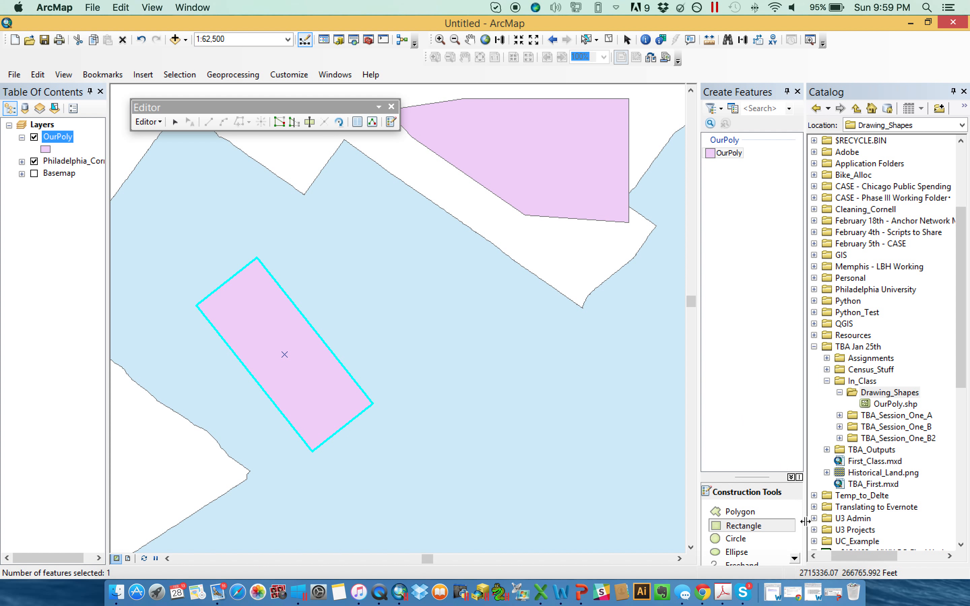
- Draw a circle between the slanted rectangle and the second polygon, reaching close to Philadelphia's boundary
left_click(736, 539)
left_click(432, 287)
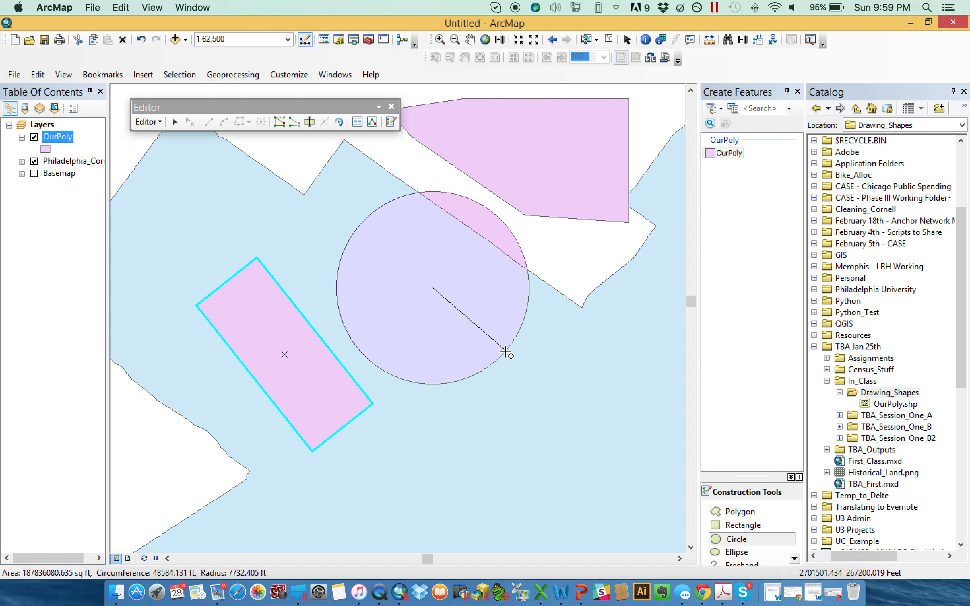
left_click(502, 340)
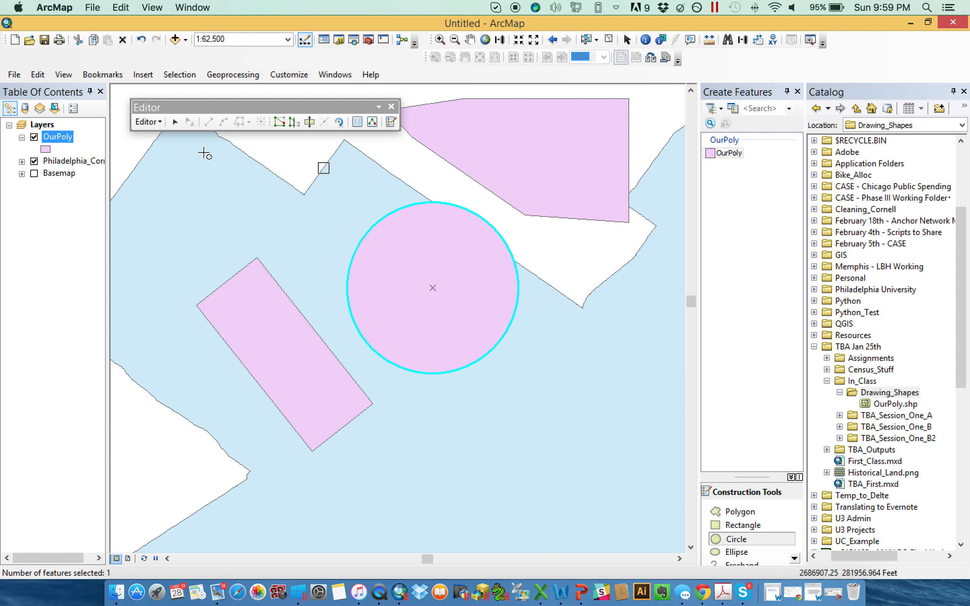
- Open the OurPoly layer's attribute table and resize and move it clear of the drawn shapes
right_click(67, 136)
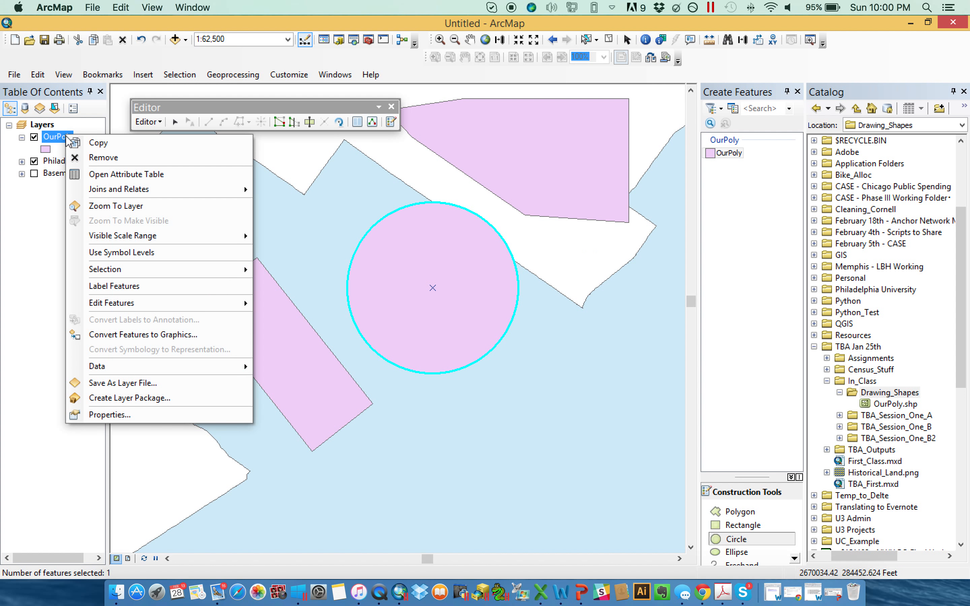
left_click(128, 173)
left_click_drag(541, 534, 514, 416)
left_click_drag(379, 187, 625, 271)
- Fill the Name field for FIDs 0 to 3 with Cheese, Pizza, Donkey and State
left_click(744, 333)
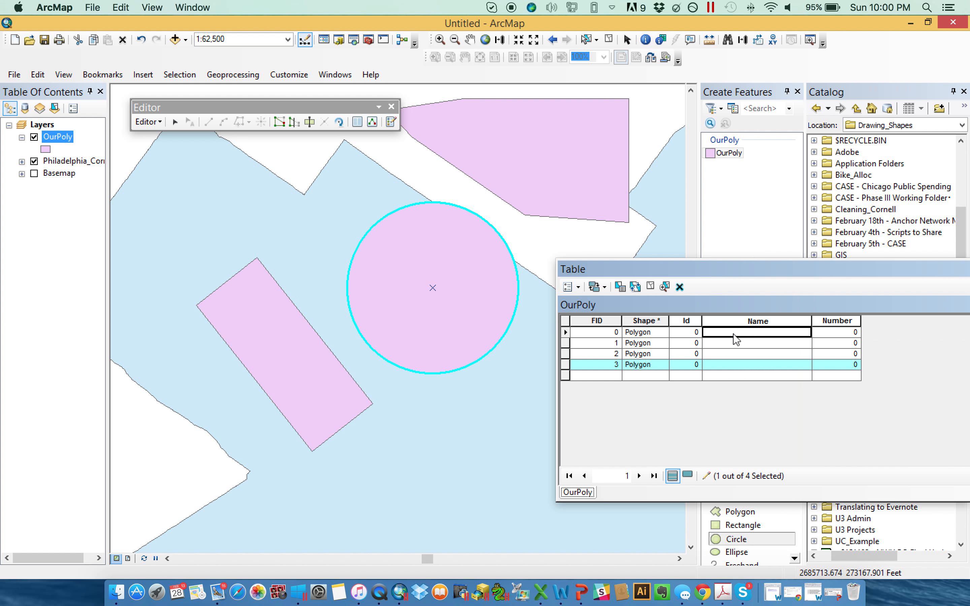
left_click(574, 334)
left_click(714, 333)
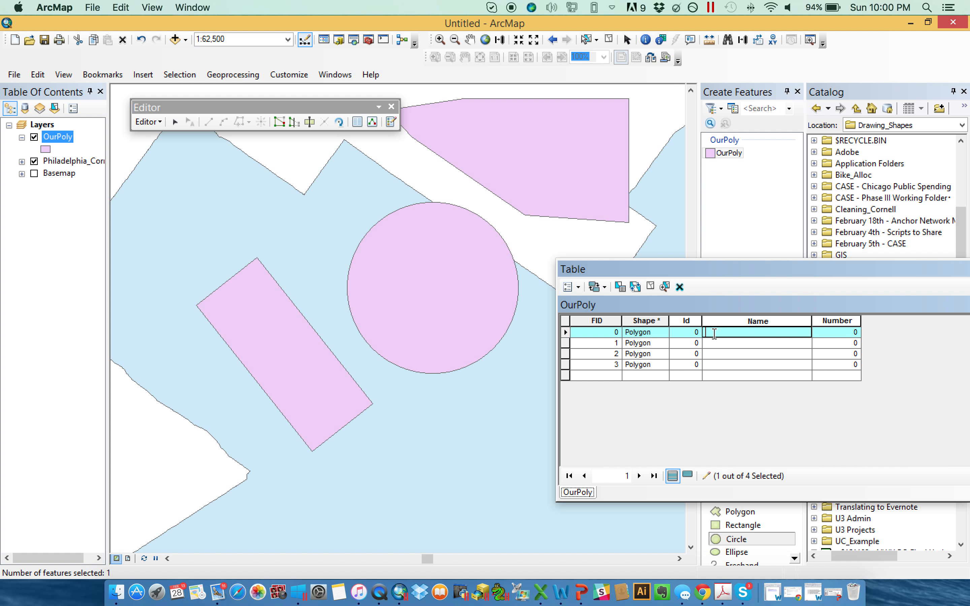
key("Return")
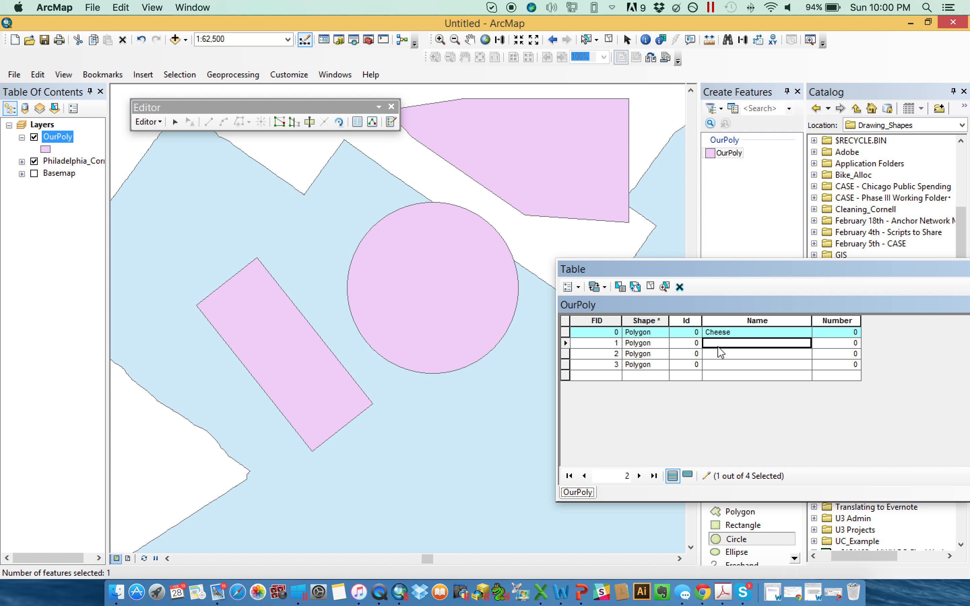
type("Pizza")
key("Return")
type("Donkey")
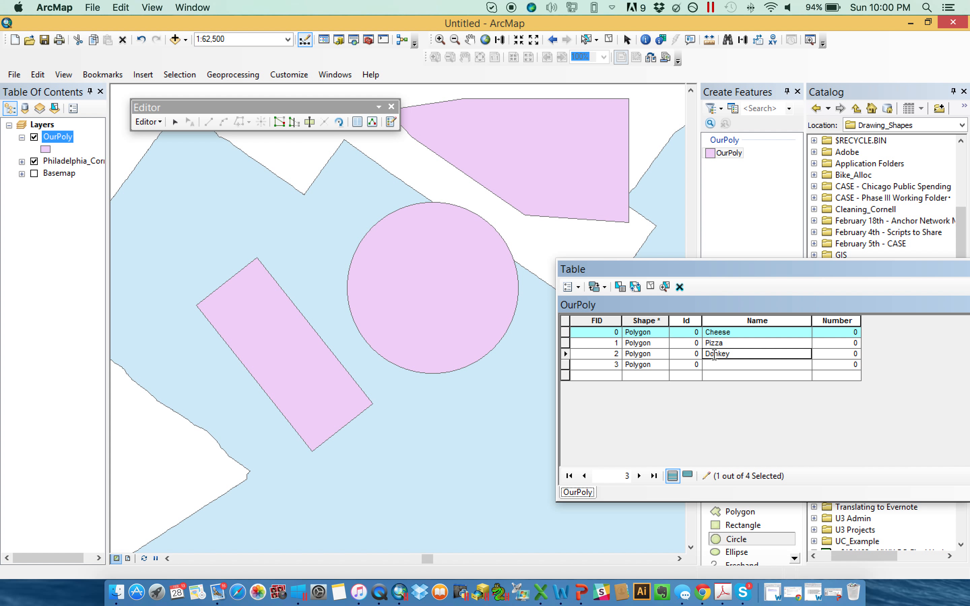
key("Return")
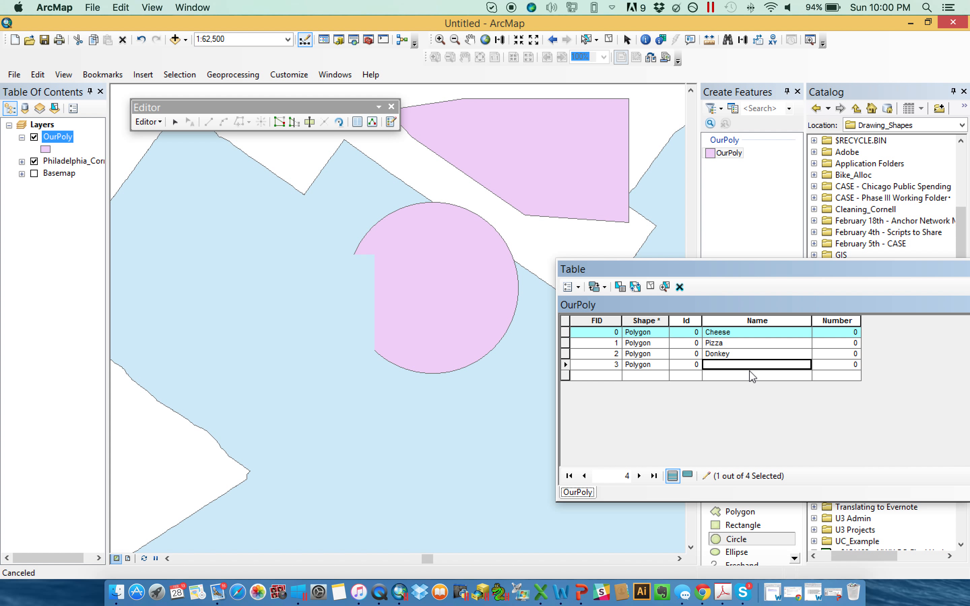
type("State")
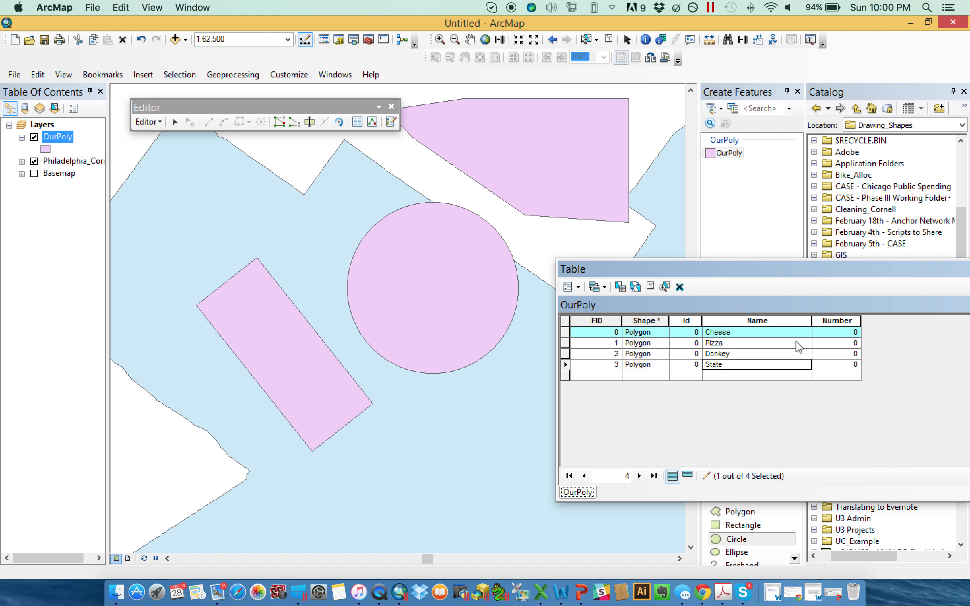
- Fill the Number field for FIDs 0 to 3 with 10, 15, 20 and 50
left_click(849, 333)
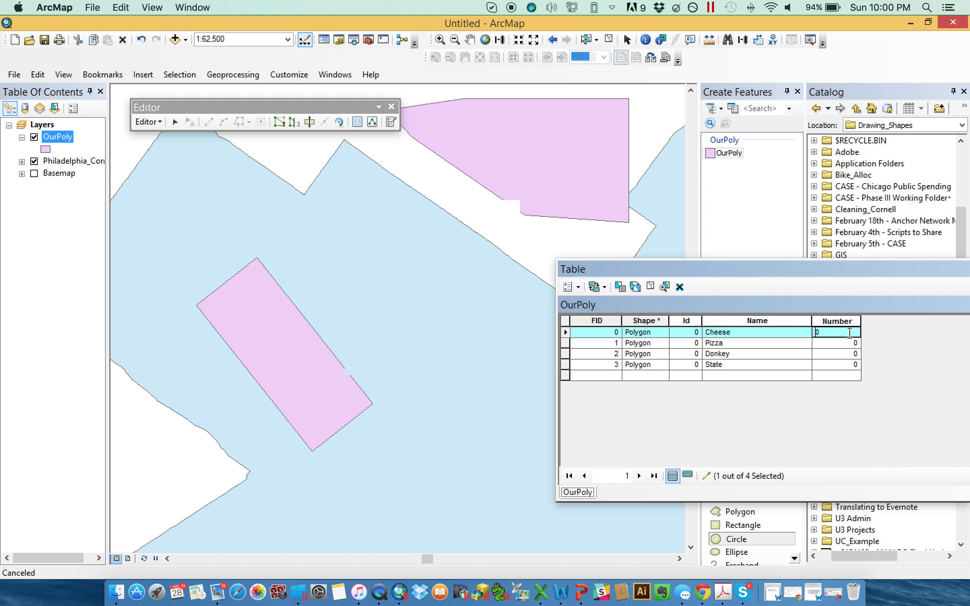
key("Return")
type("15")
key("Return")
type("20")
key("Return")
type("50")
key("Return")
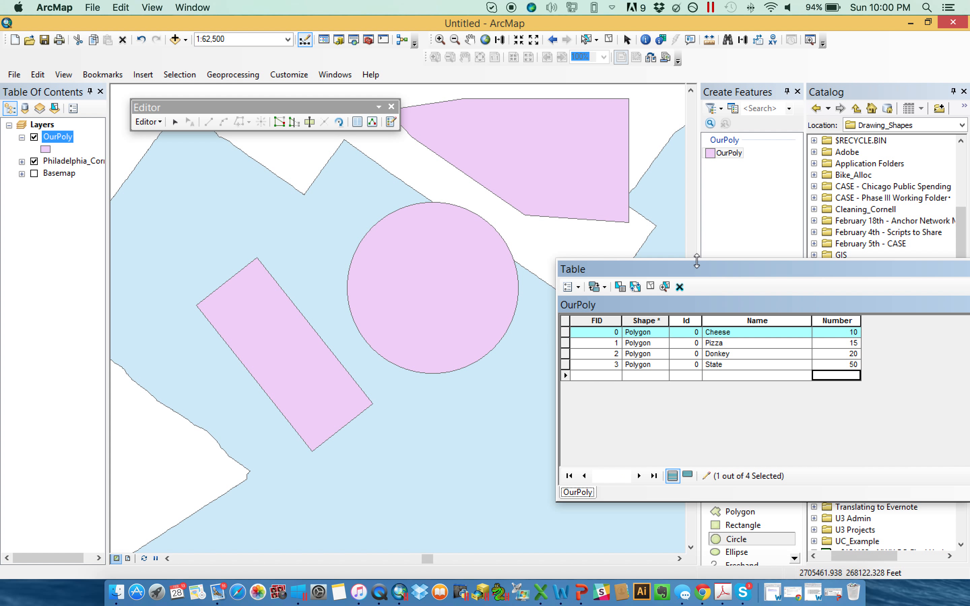
- Reduce the attribute table's height and save the edits to OurPoly
left_click_drag(696, 261, 696, 299)
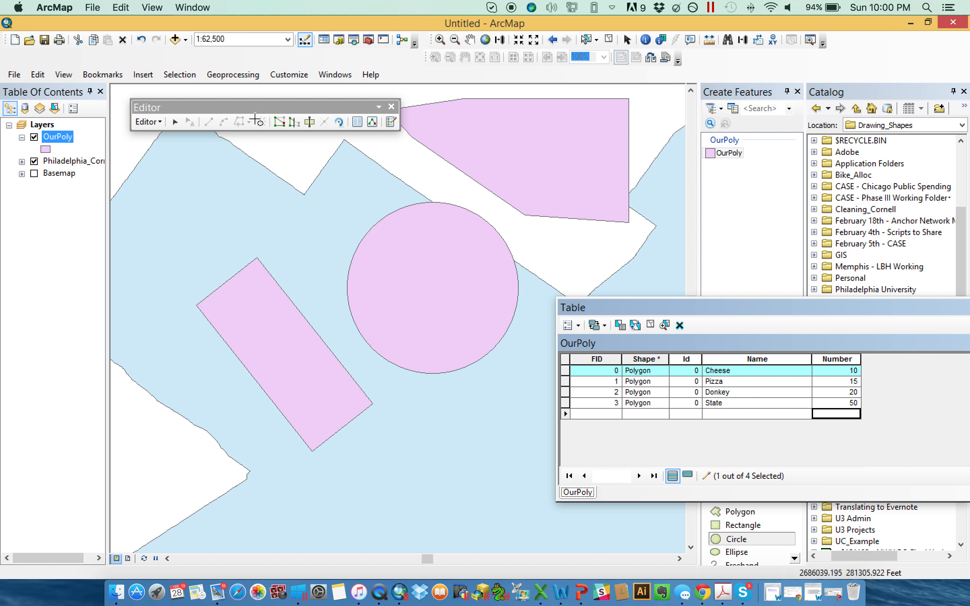
left_click(159, 122)
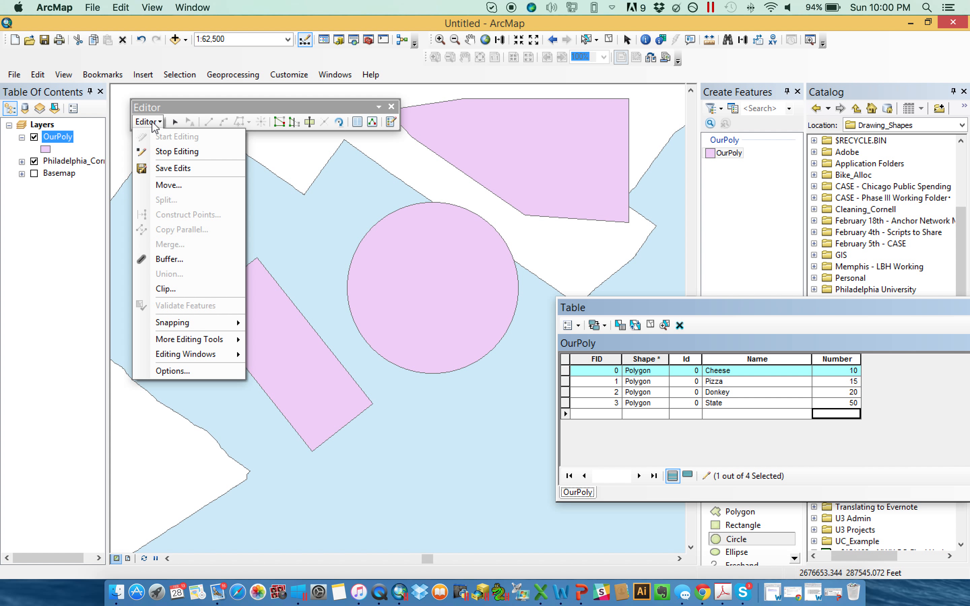
left_click(170, 168)
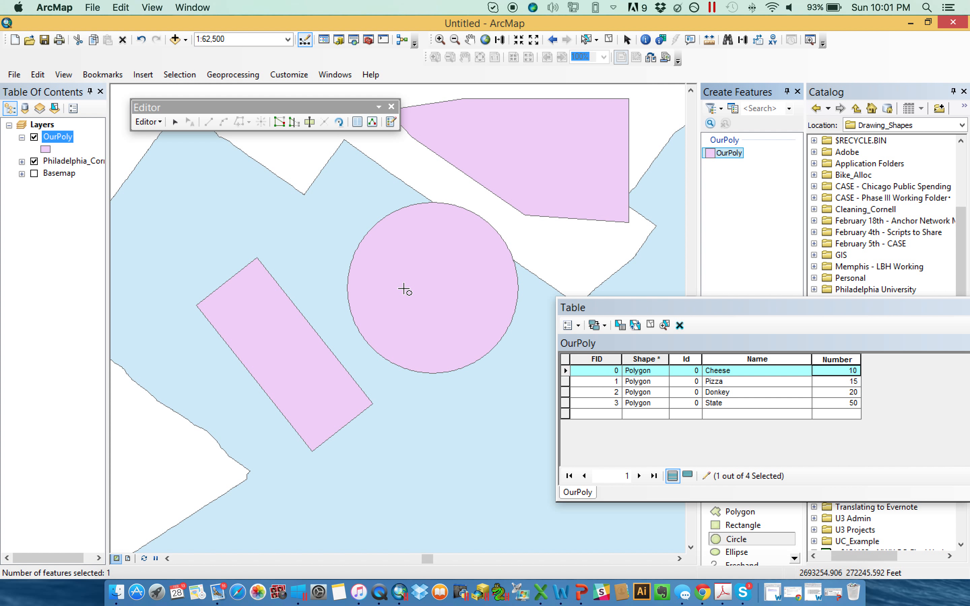
scroll(402, 278, "up", 1)
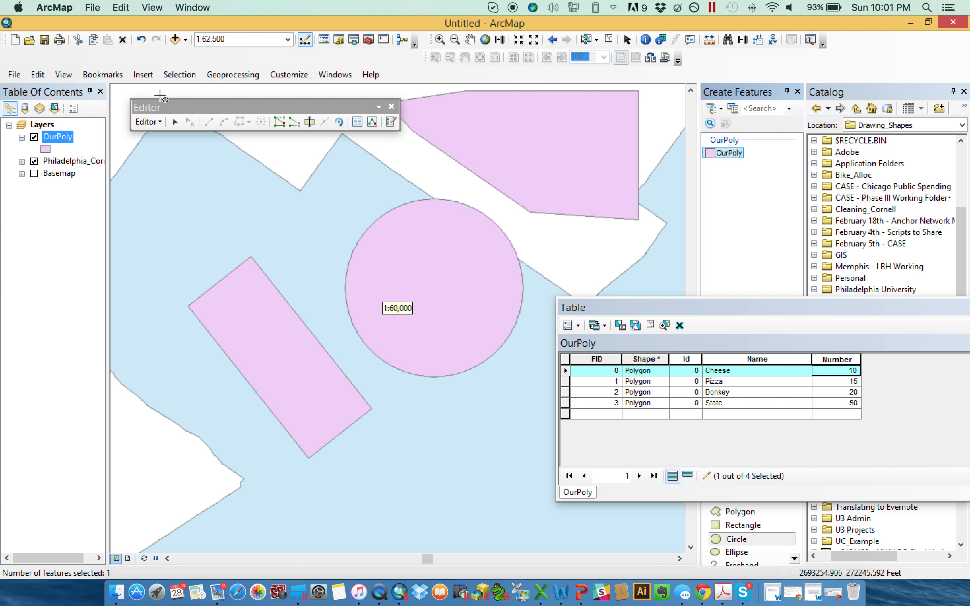
left_click(145, 121)
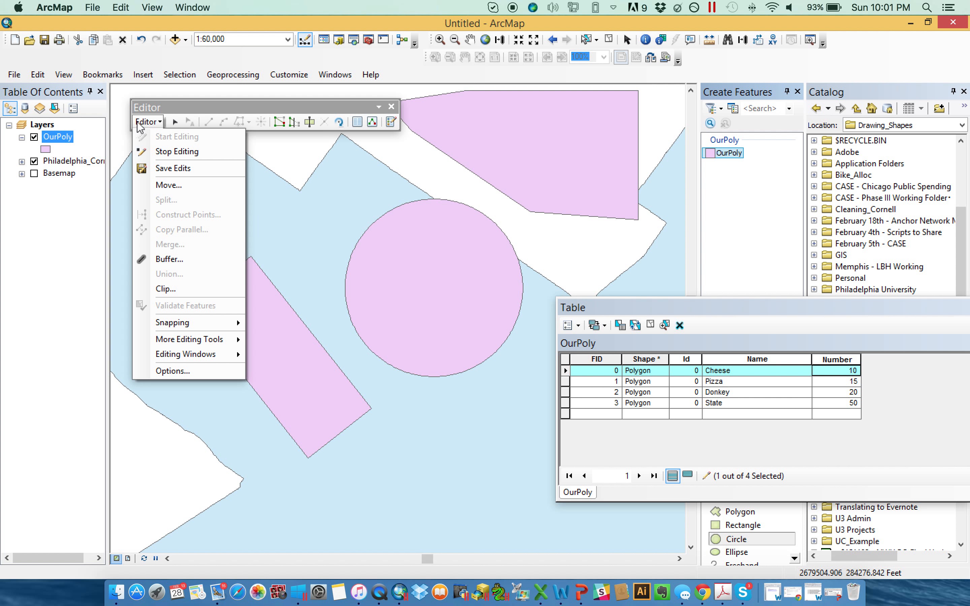
left_click(315, 74)
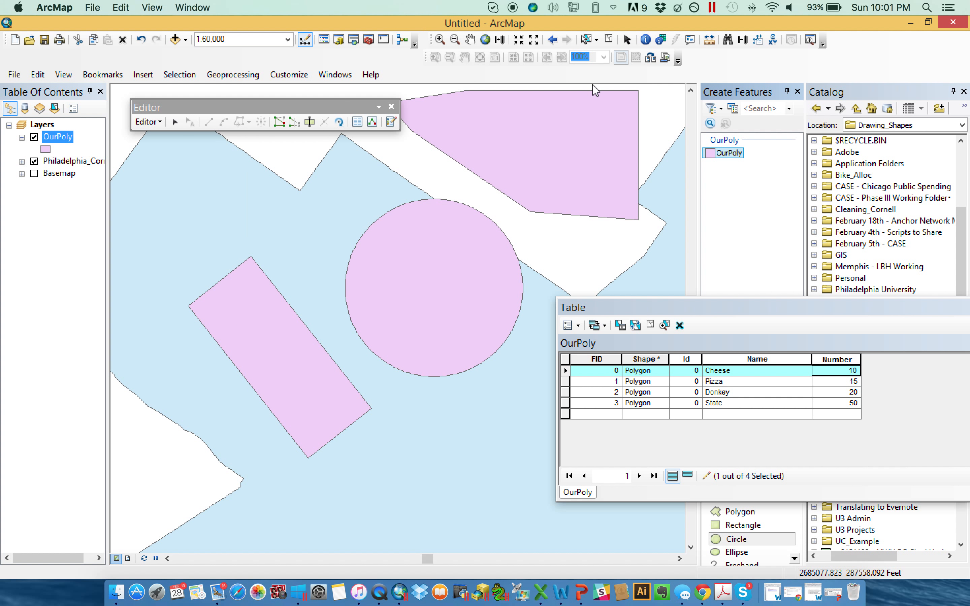
scroll(588, 83, "left", 1)
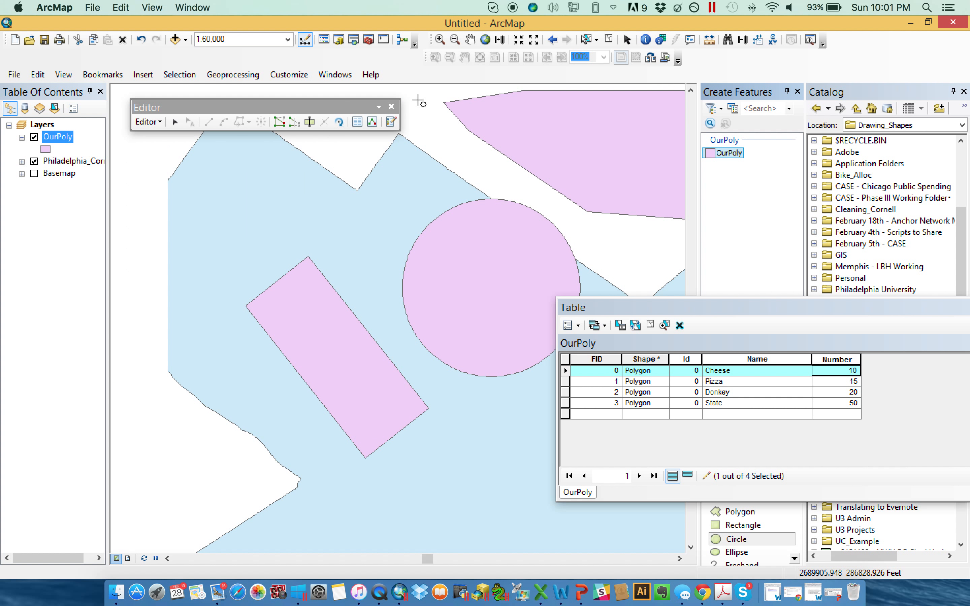
left_click(148, 122)
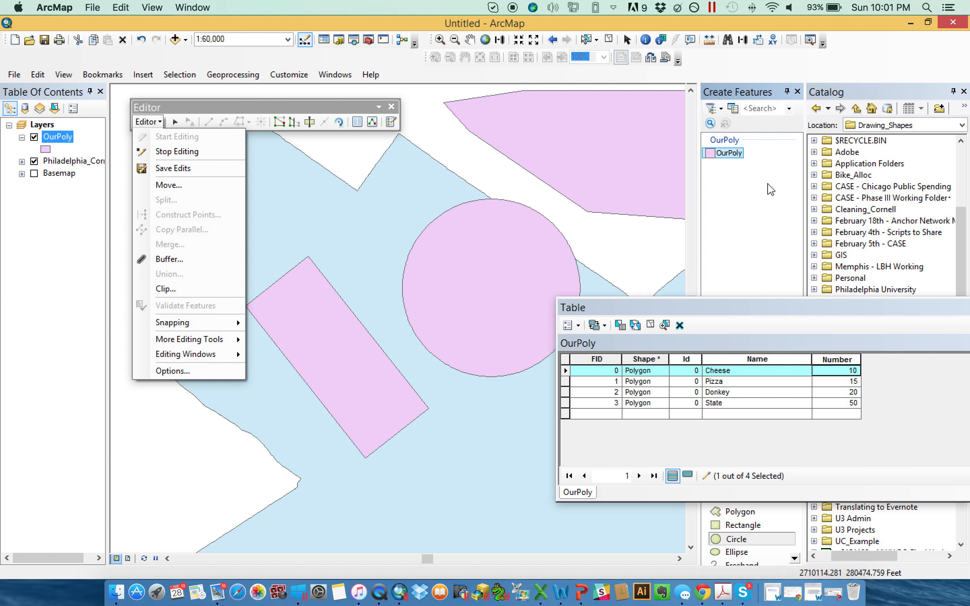
- Close the attribute table and draw a triangular OurPoly polygon at the northern boundary notch, starting from the notch's inner corner vertex
left_click(731, 153)
left_click_drag(897, 304, 839, 277)
left_click(891, 293)
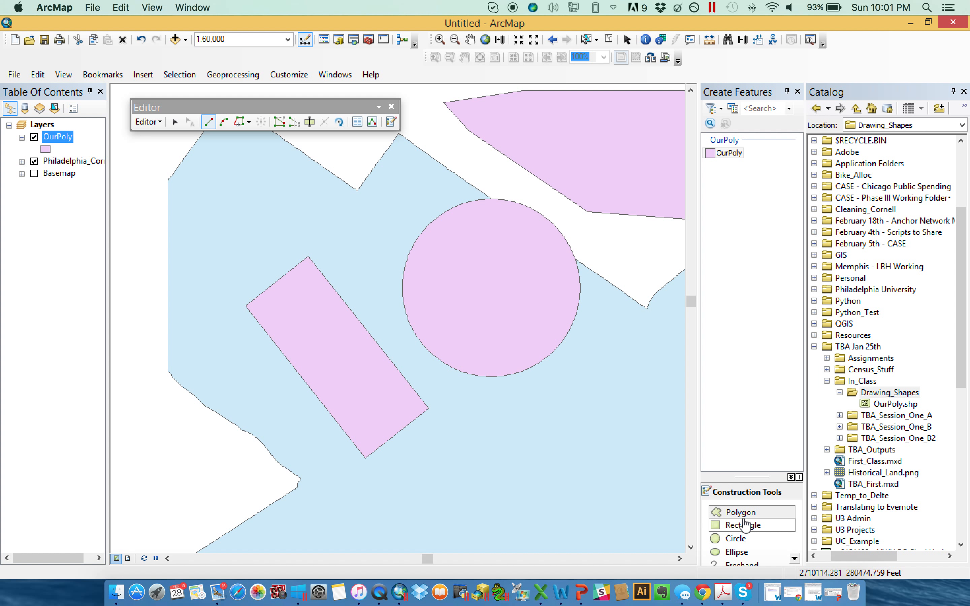
left_click(357, 190)
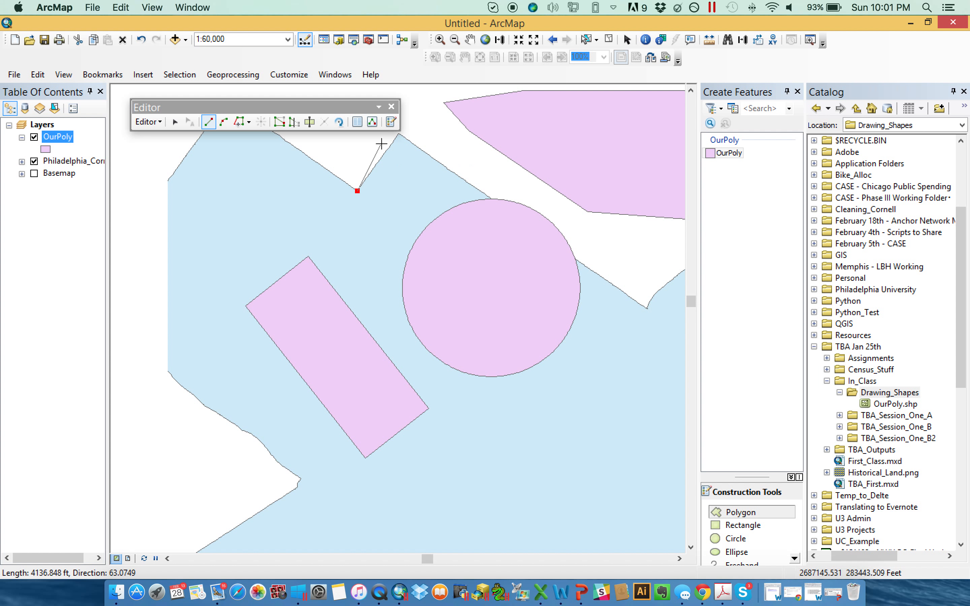
scroll(401, 142, "up", 2)
scroll(404, 144, "up", 2)
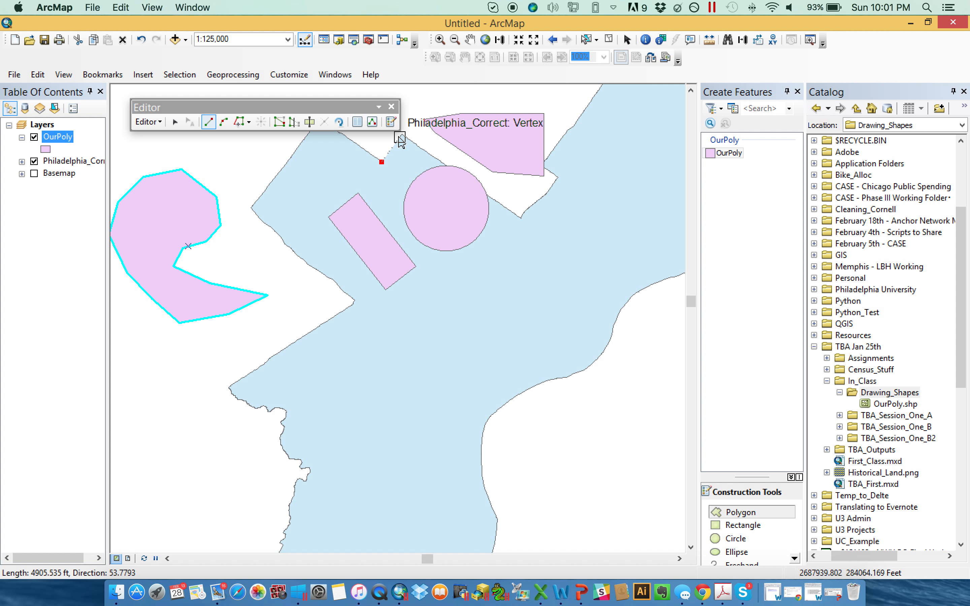
left_click(405, 137)
double_click(350, 138)
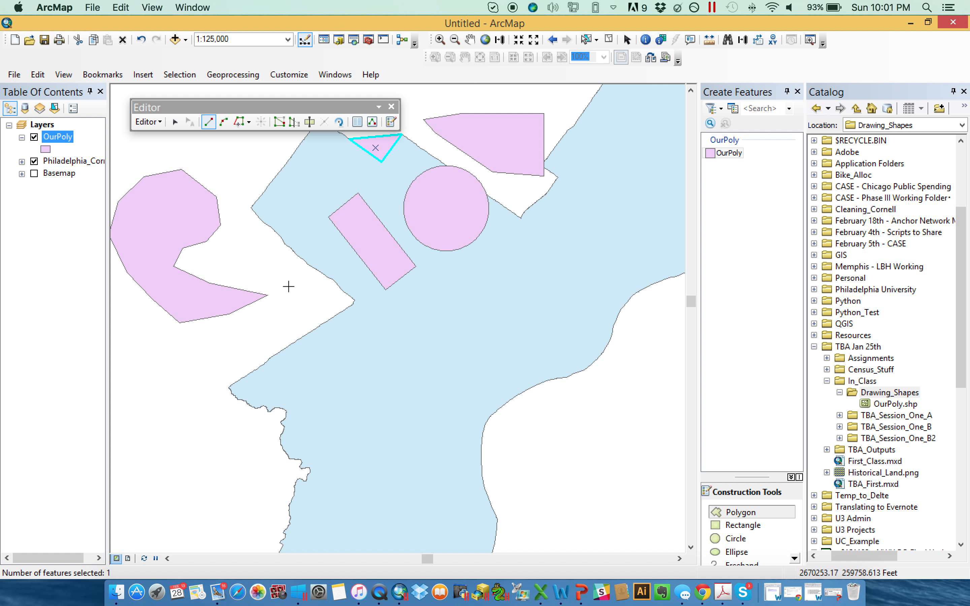
- Draw a half-moon polygon south of the rectangle using an arc segment that bulges northward between its two end vertices
left_click(219, 124)
left_click(310, 380)
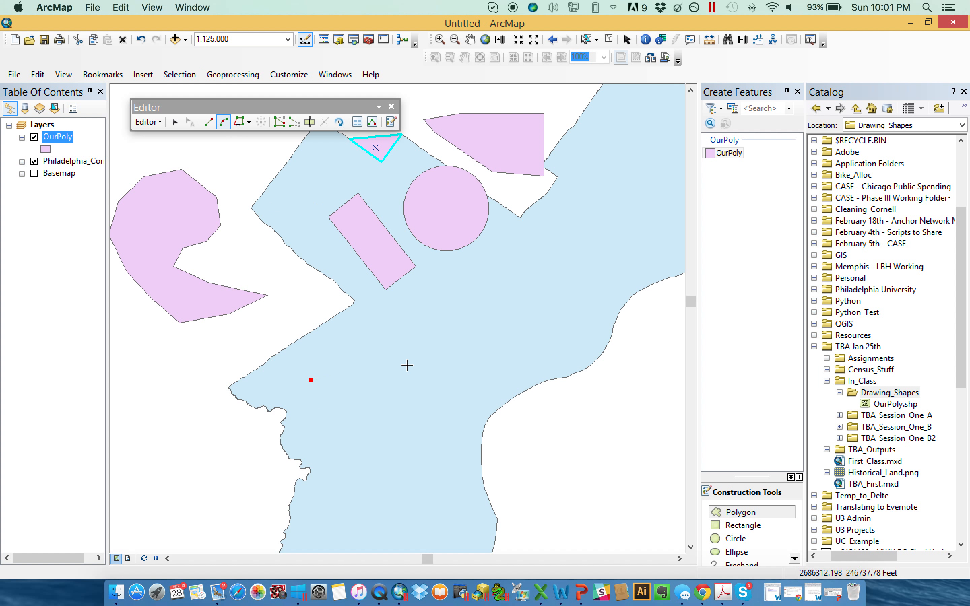
left_click(497, 322)
double_click(484, 316)
- Start editing the vertices of the half-moon polygon
left_click(248, 122)
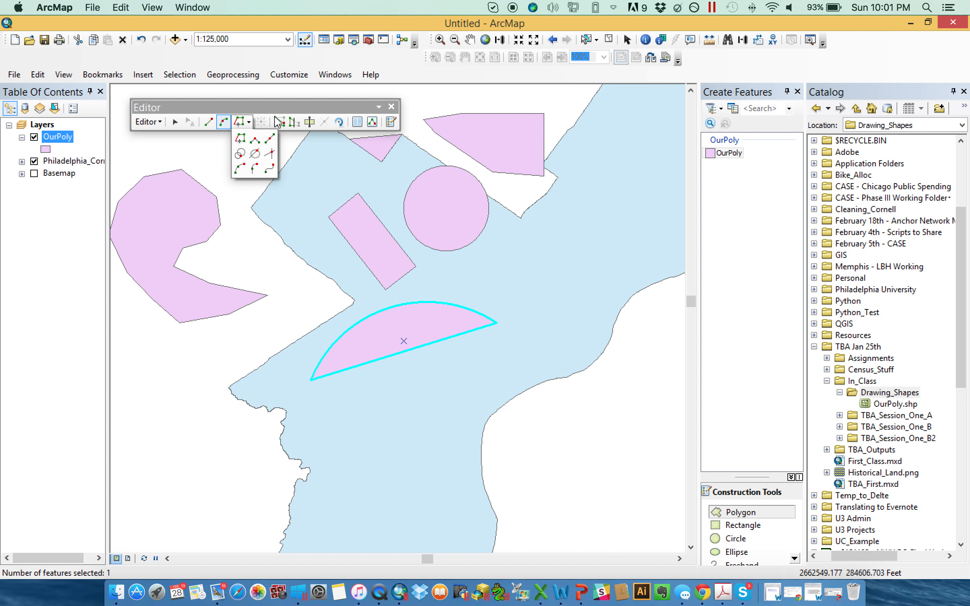
left_click(293, 76)
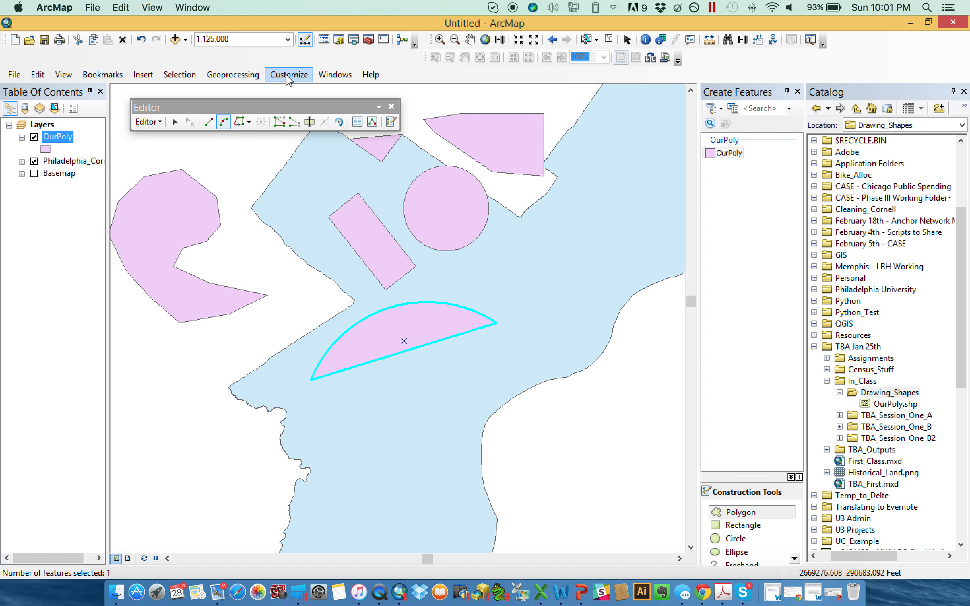
left_click(279, 122)
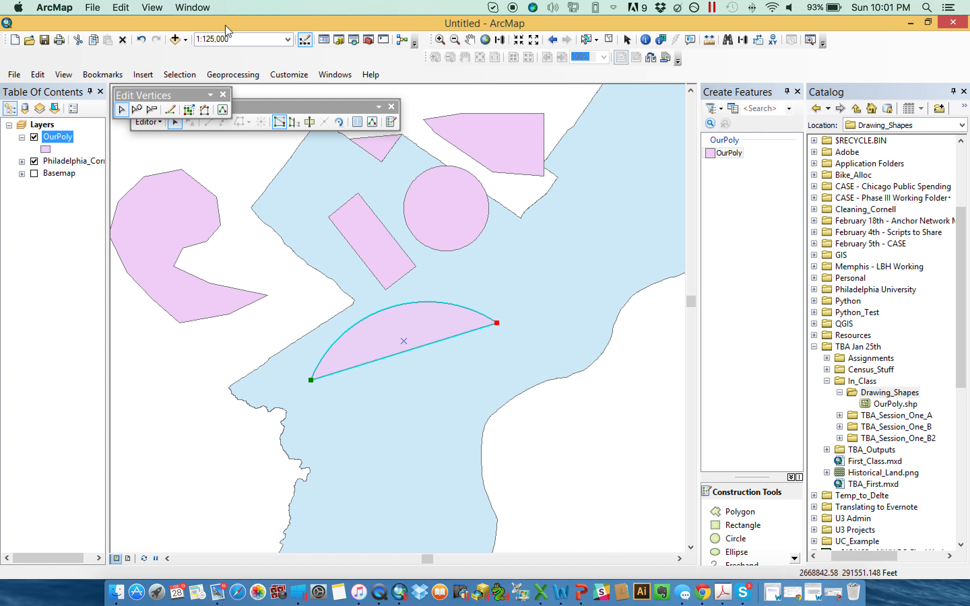
- Move the topmost vertex of the crescent-shaped polygon west of the boundary inward to form a notch
left_click(223, 95)
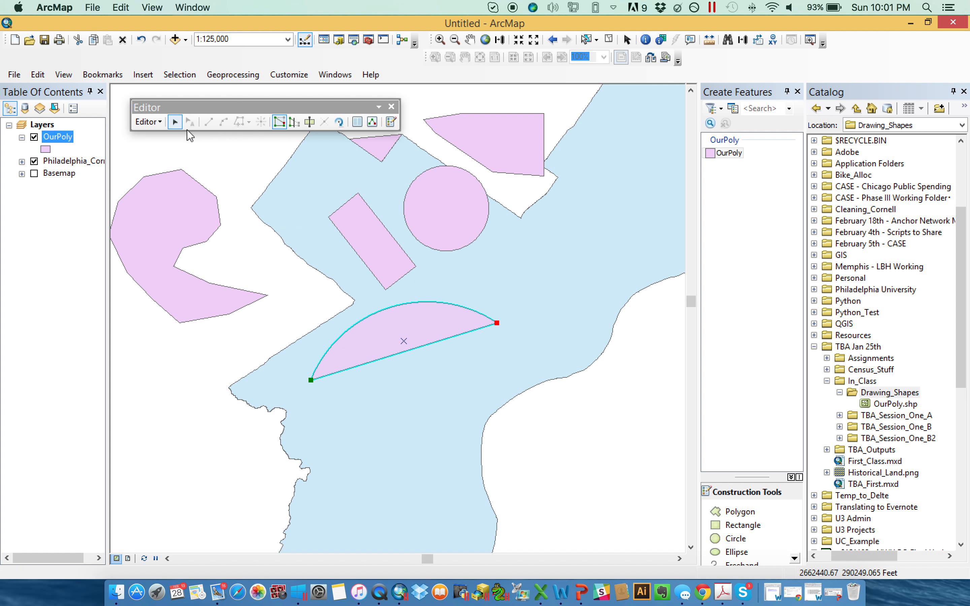
left_click(175, 124)
left_click(171, 195)
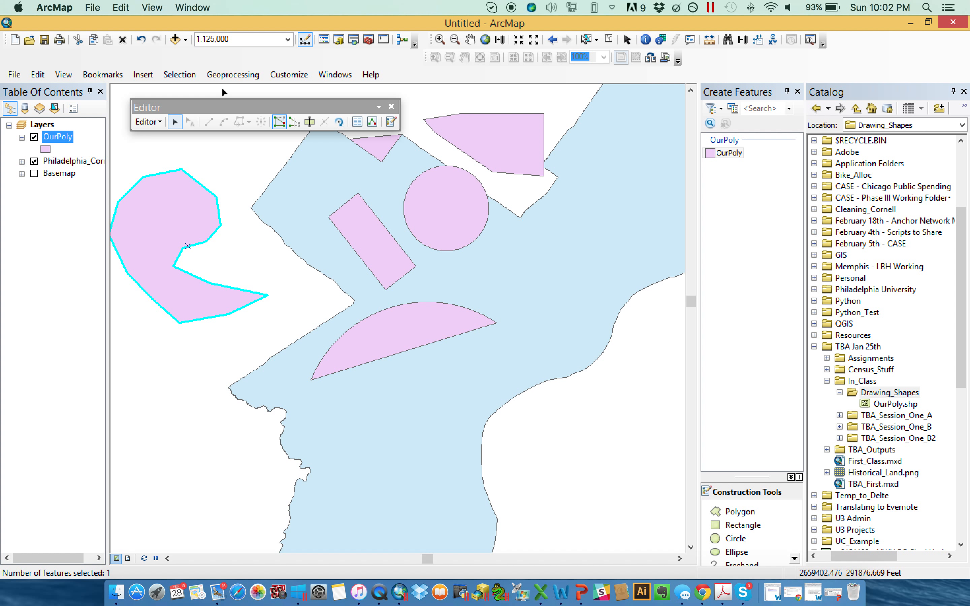
left_click(280, 122)
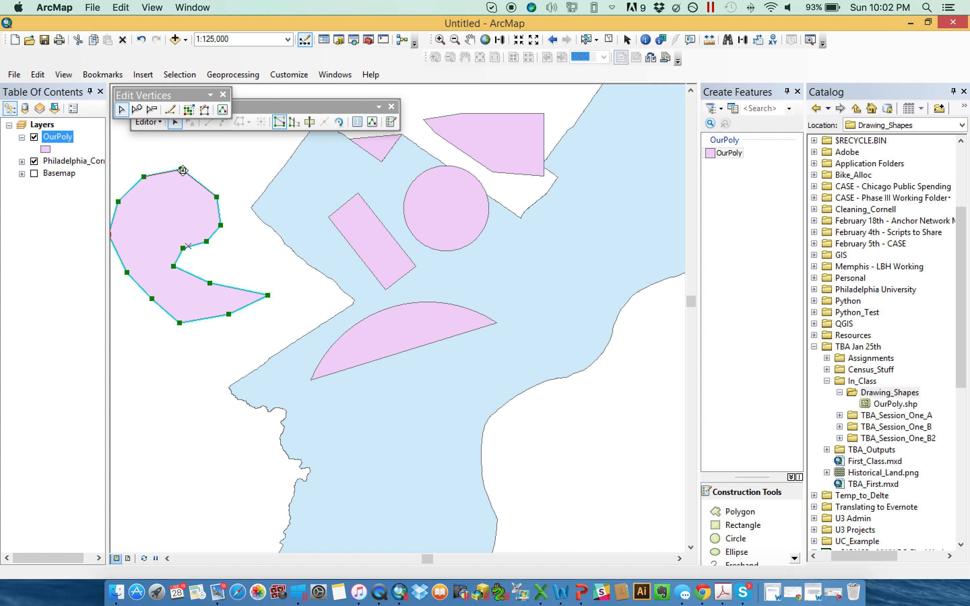
left_click_drag(182, 169, 173, 209)
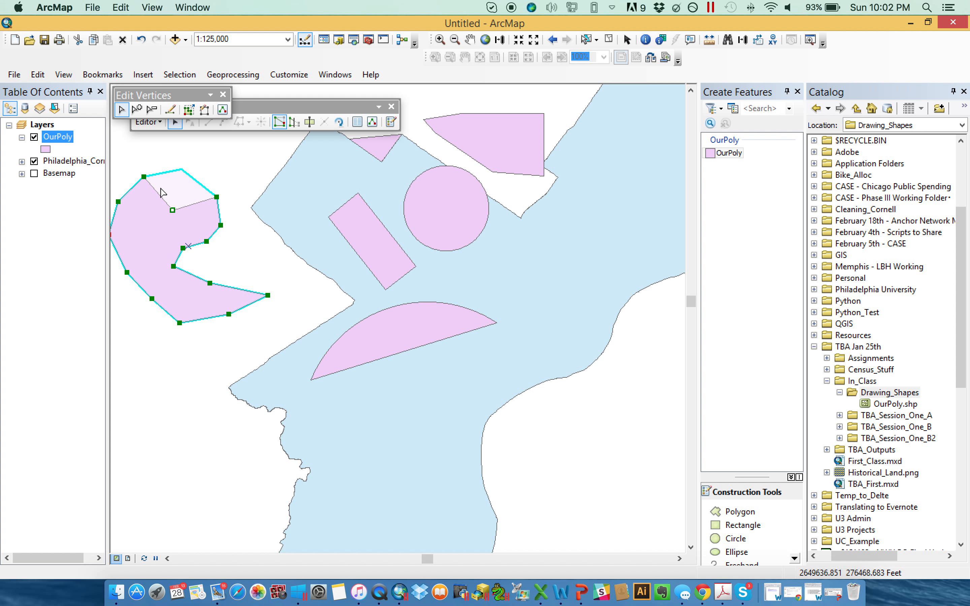
left_click(162, 150)
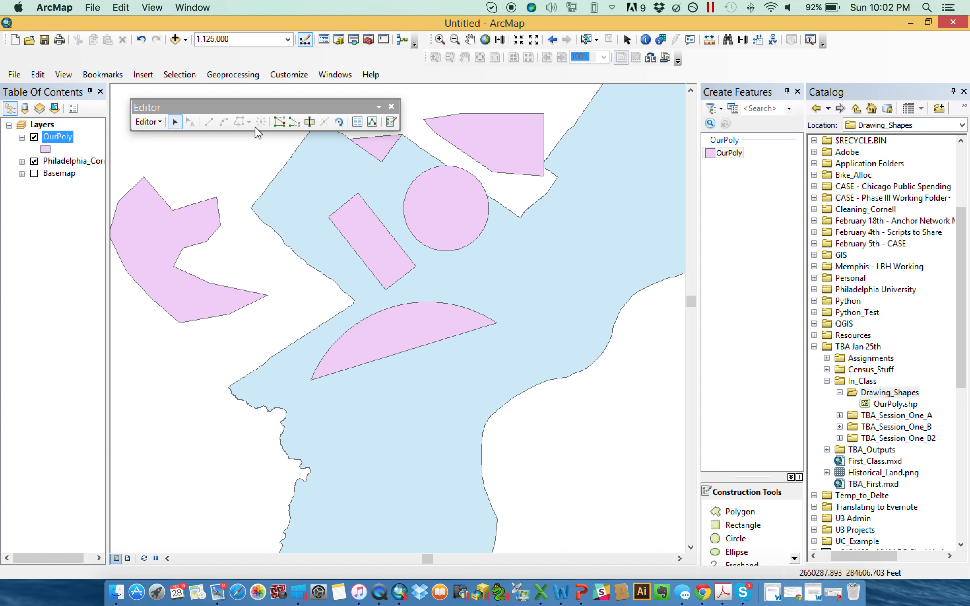
- Add a vertex on the western edge of the crescent's notch and delete the peak vertex beside it
left_click(166, 224)
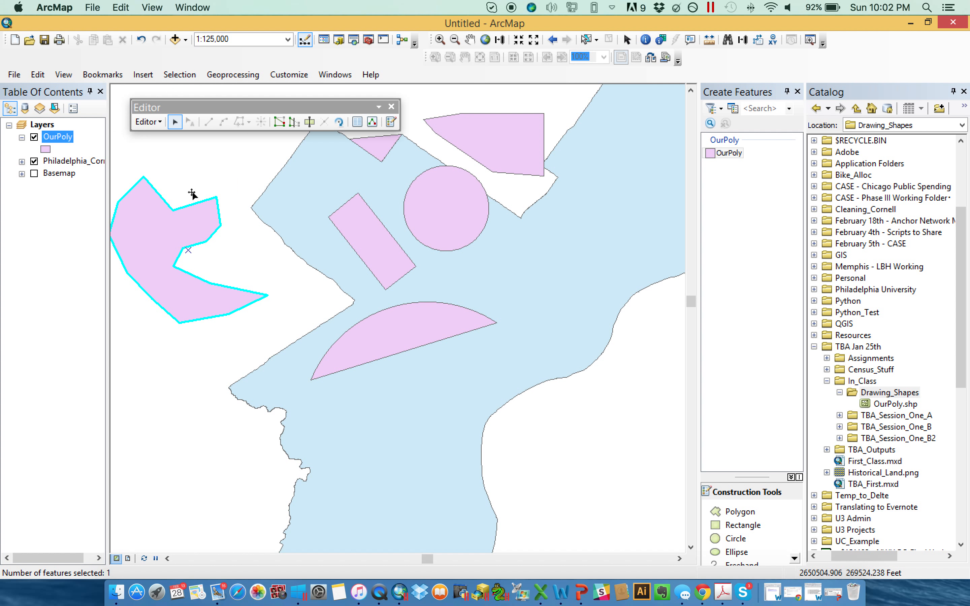
left_click(279, 122)
left_click(138, 116)
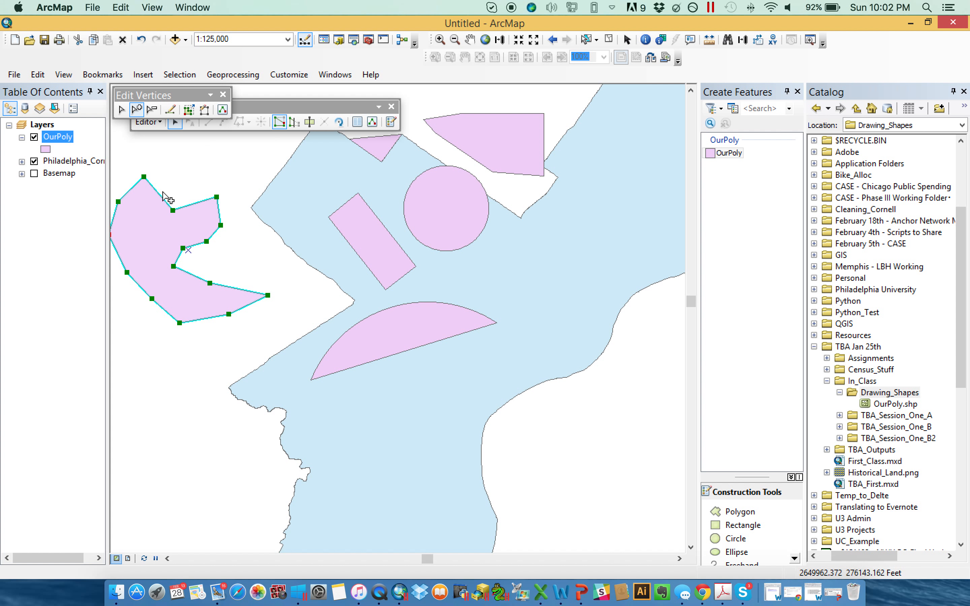
left_click(157, 192)
left_click(151, 109)
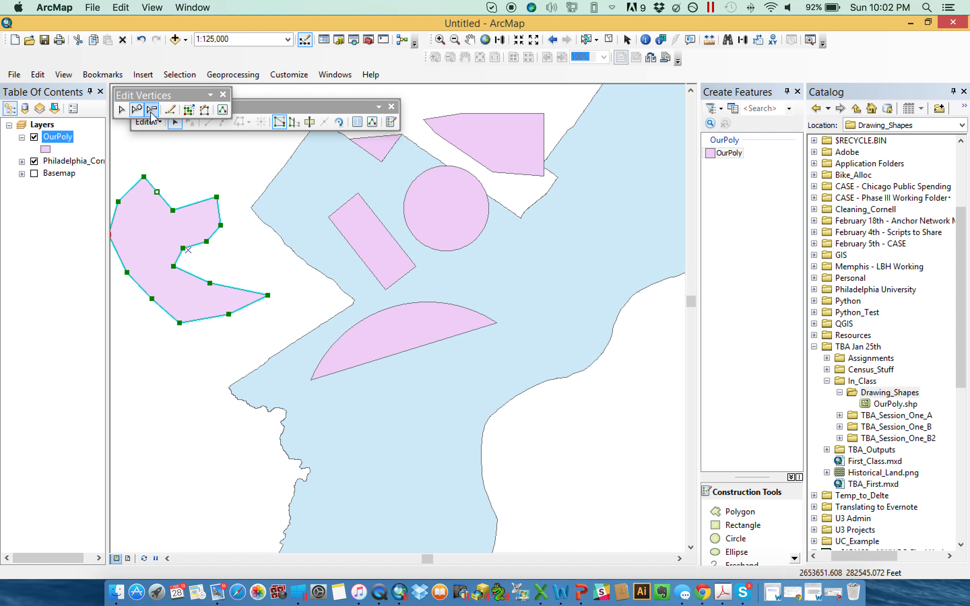
left_click(144, 178)
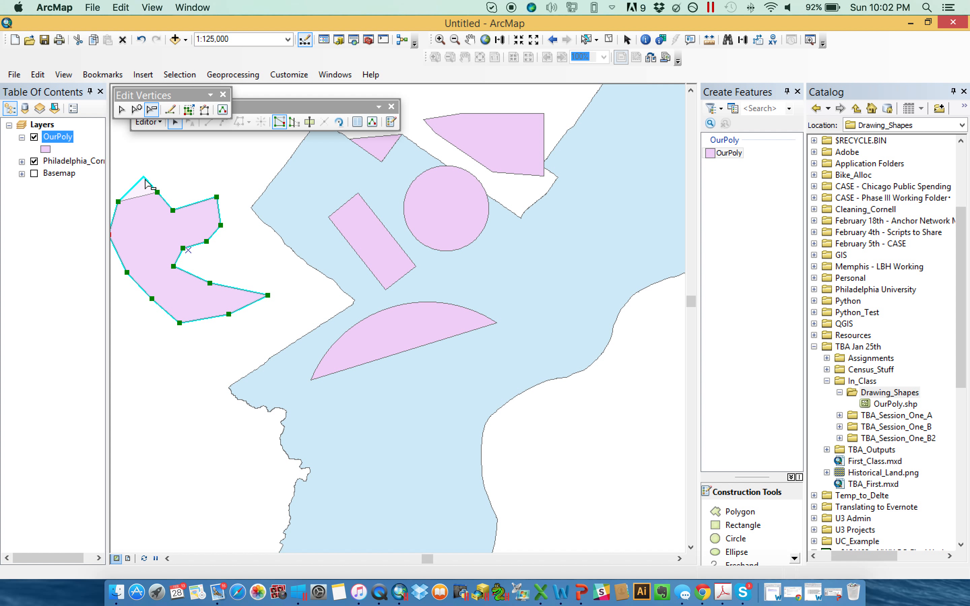
left_click(190, 167)
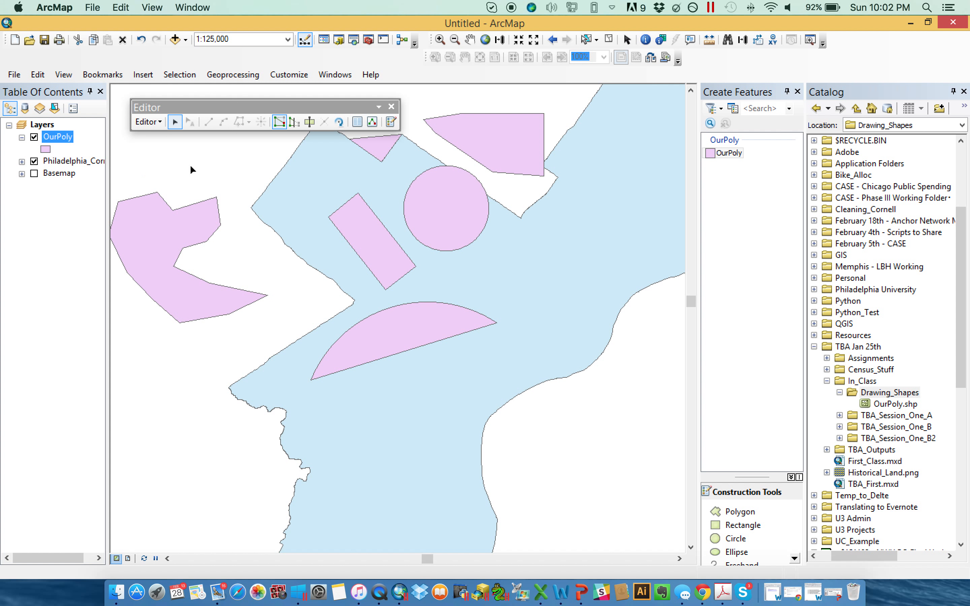
- Reshape the tilted rectangle so a pointed bulge extends from its northern corner and joins its long eastern side
left_click(295, 122)
left_click(521, 333)
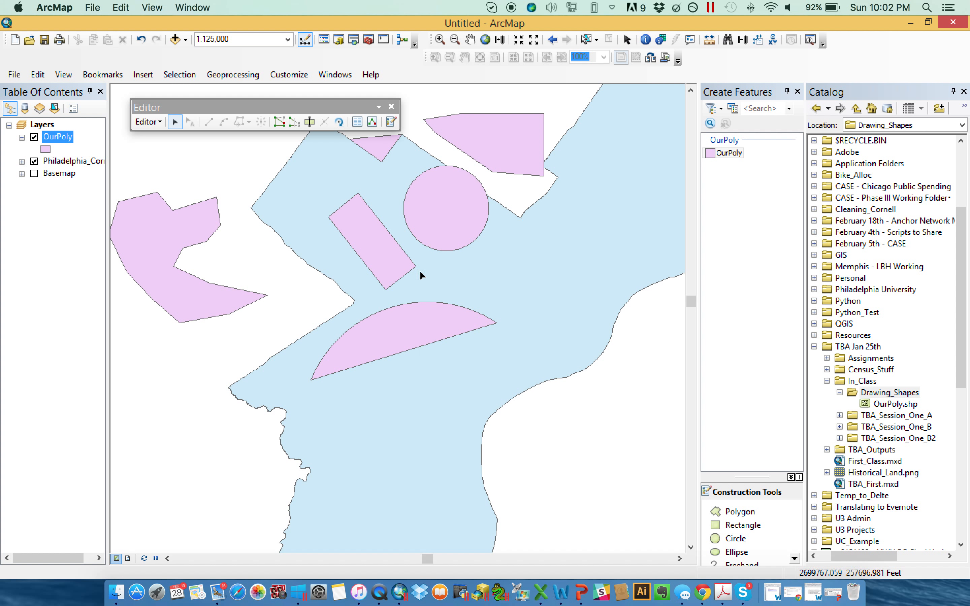
left_click(363, 237)
left_click(294, 122)
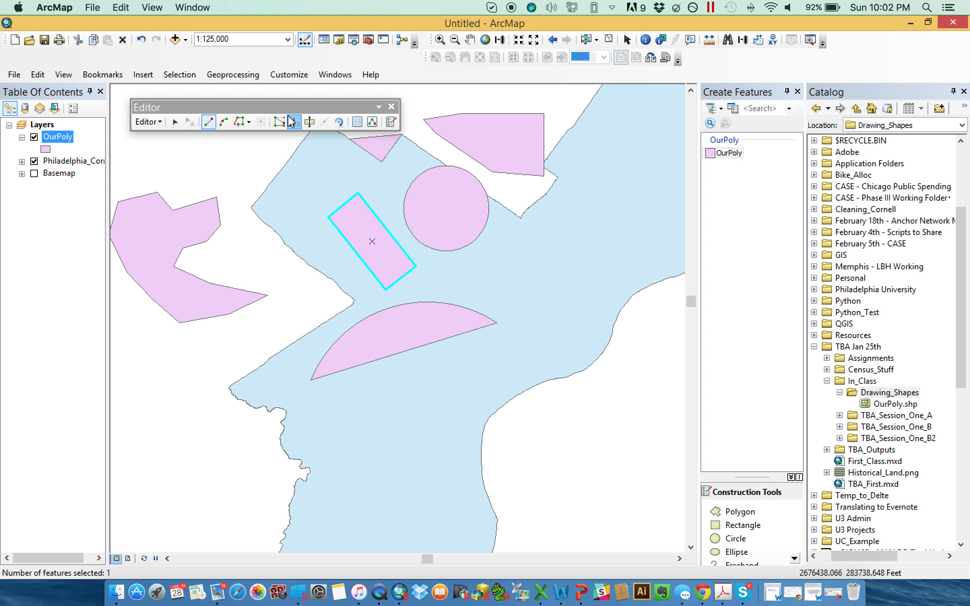
left_click(363, 198)
left_click(374, 183)
left_click(390, 203)
double_click(389, 232)
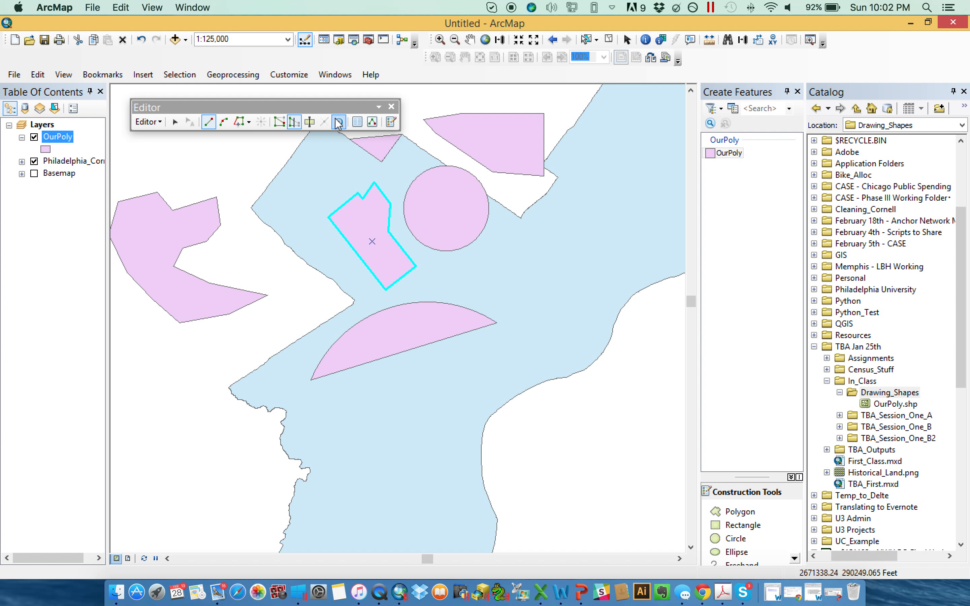
- Cut the half-moon polygon in two along a line from its arc to its straight edge, and select the pieces individually
left_click(175, 121)
left_click(388, 323)
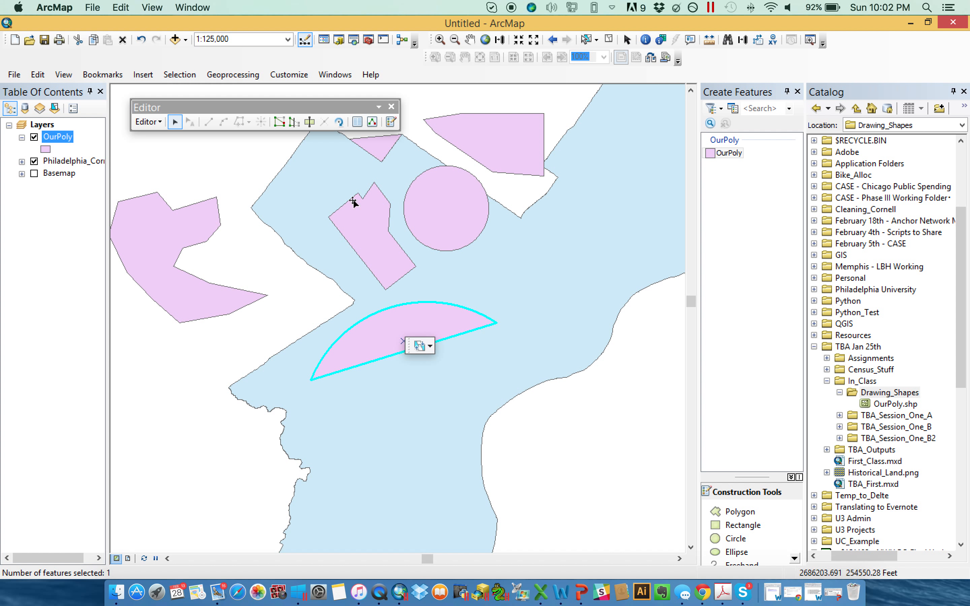
left_click(310, 122)
left_click(370, 316)
double_click(439, 341)
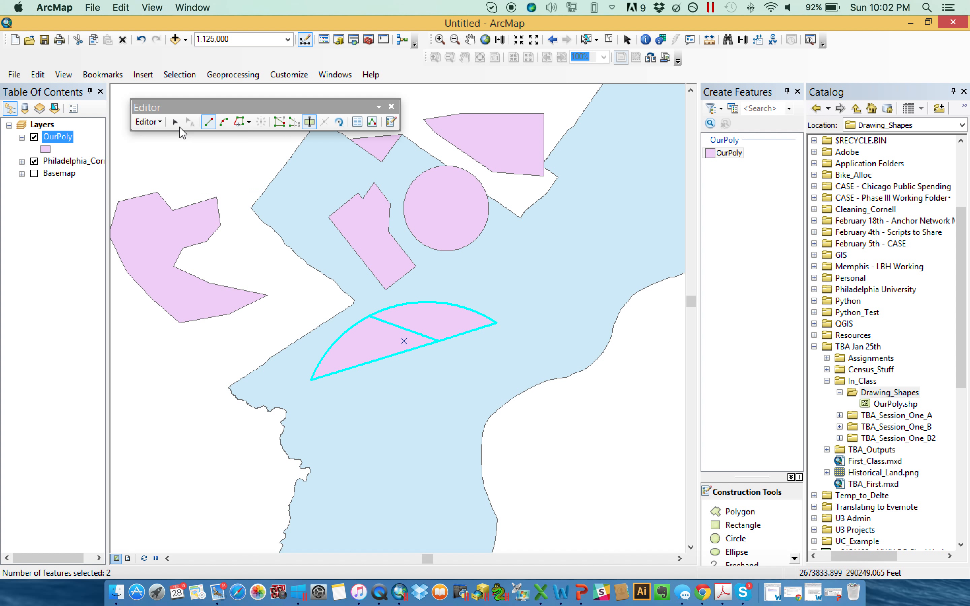
left_click(175, 122)
left_click(389, 333)
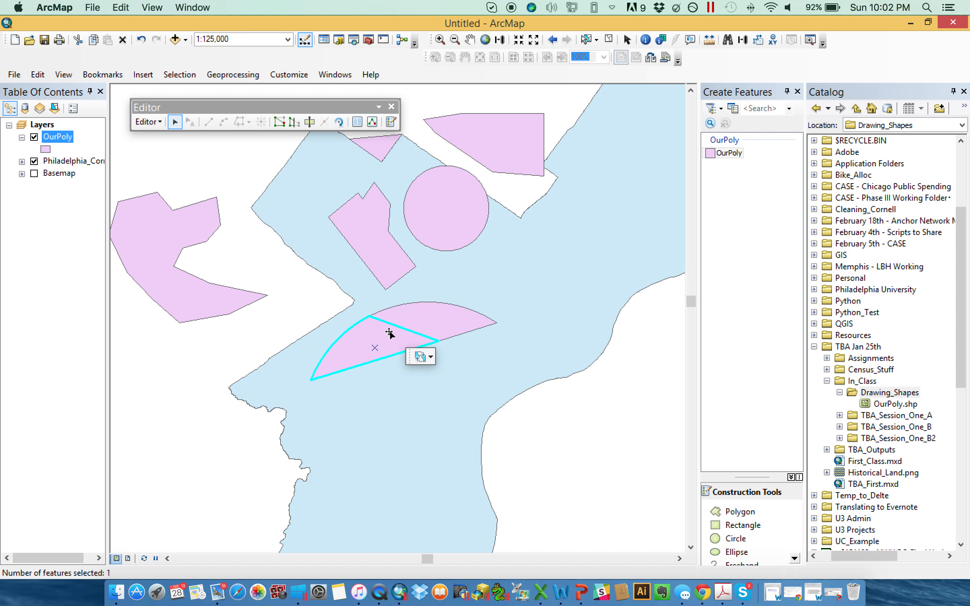
left_click(418, 319)
left_click(396, 338)
- Move the reshaped rectangle west, the eastern half-moon piece northeast, the circle south and the western half-moon piece north, and save the edits
left_click(363, 226)
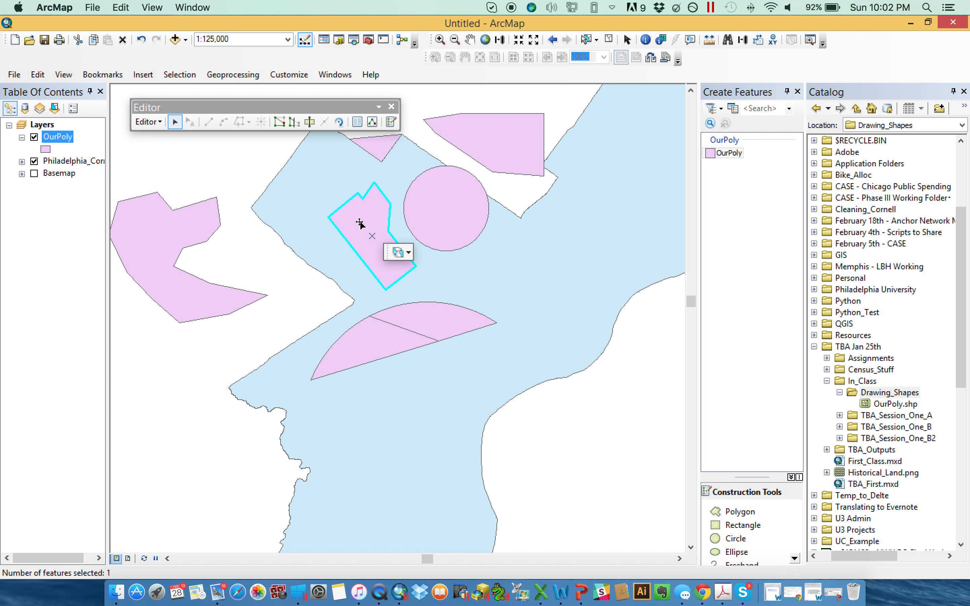
left_click_drag(359, 220, 298, 203)
left_click(413, 319)
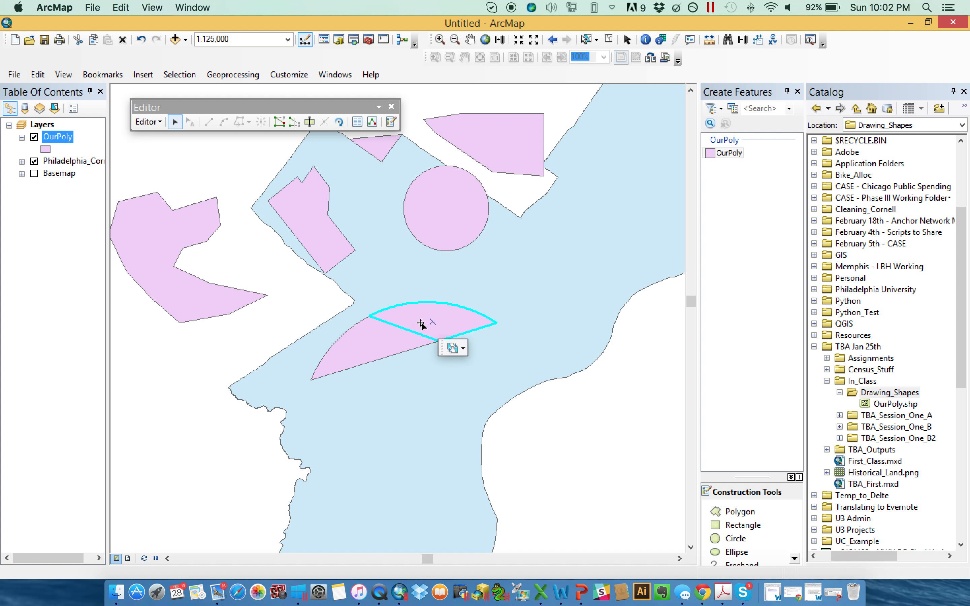
left_click_drag(455, 303, 609, 235)
left_click(443, 206)
left_click_drag(444, 206, 491, 366)
left_click(380, 355)
left_click_drag(380, 355, 442, 243)
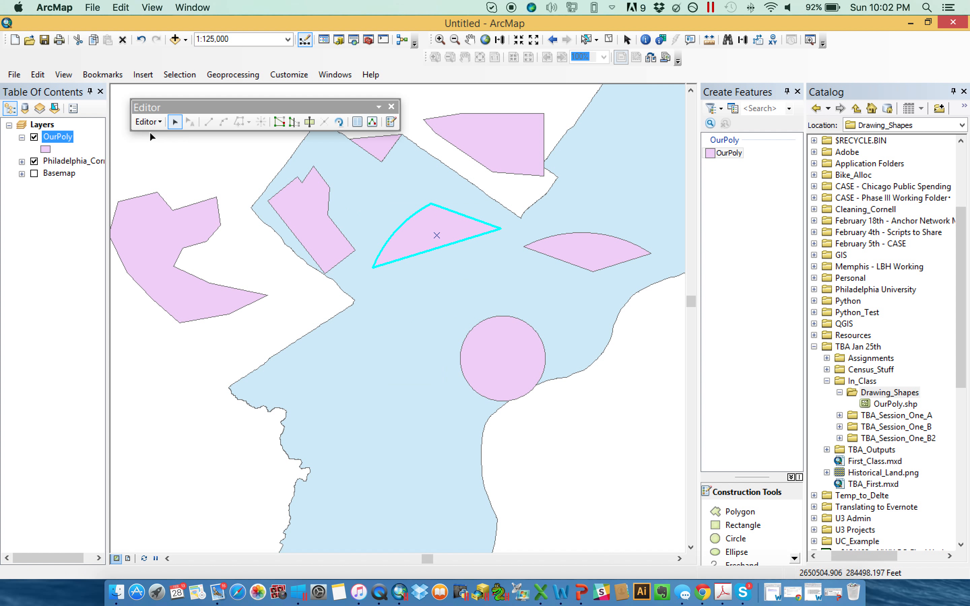
left_click(148, 122)
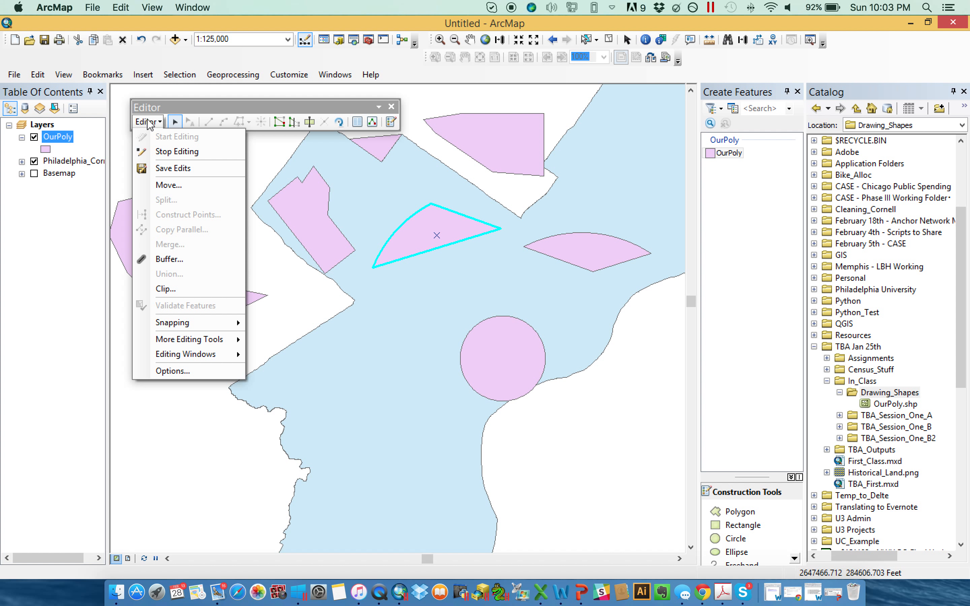
left_click(170, 169)
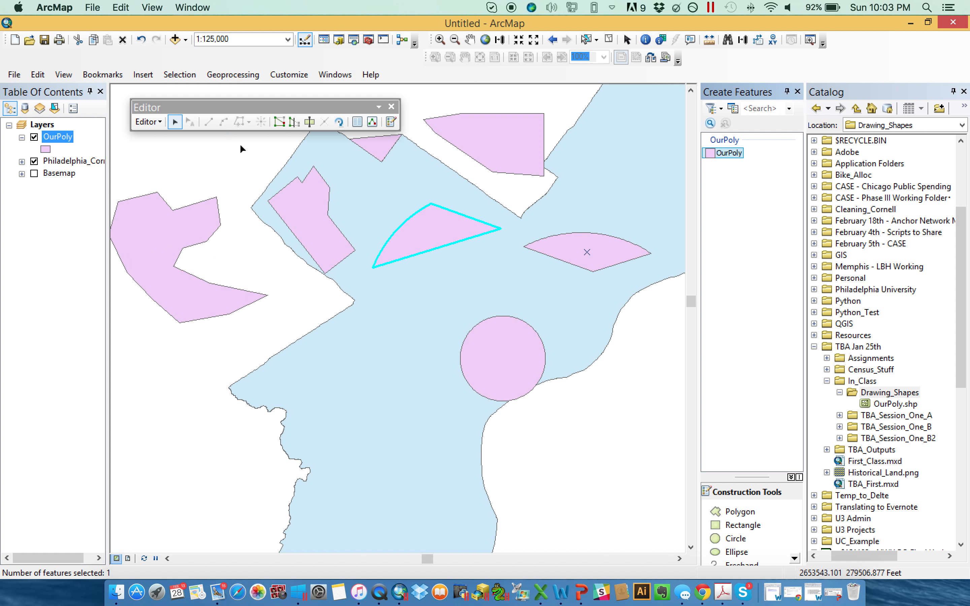
- Rotate the eastern half-moon piece clockwise about its centre and save the edits
left_click(339, 122)
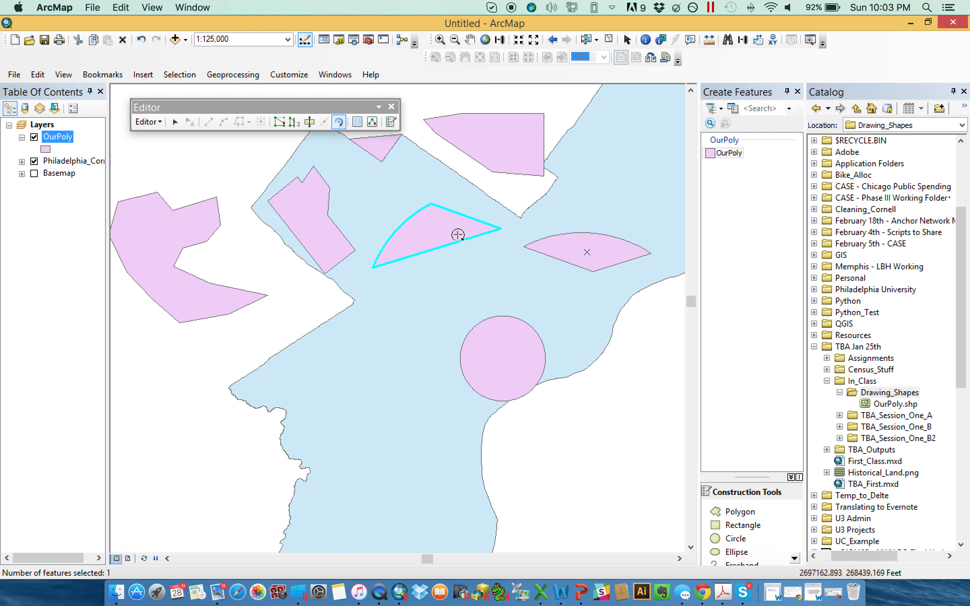
left_click_drag(448, 235, 530, 211)
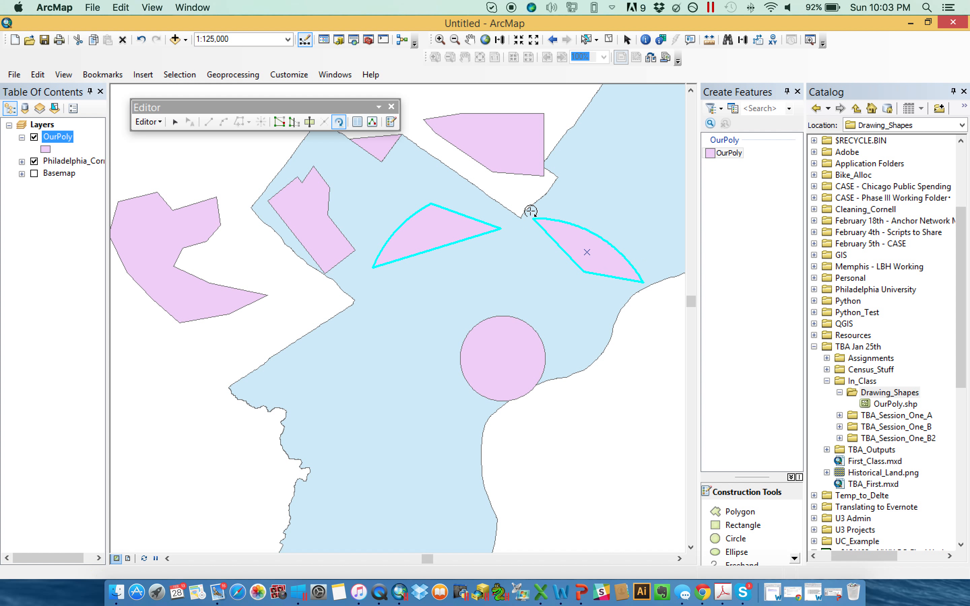
left_click(148, 122)
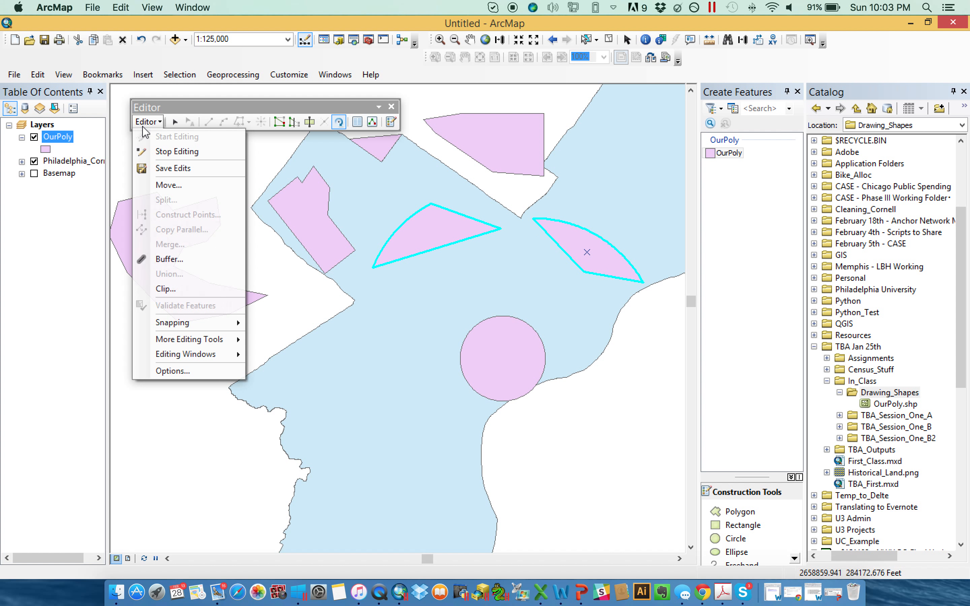
left_click(172, 167)
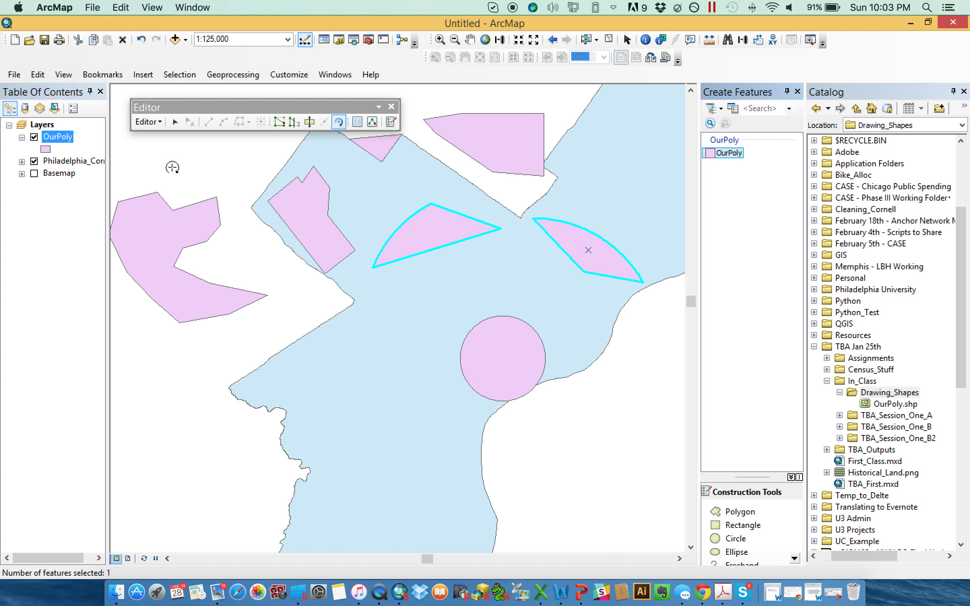
- Set the Name of the selected feature (FID 5) to Cheese 2 in the OurPoly attribute table and close the table
right_click(63, 141)
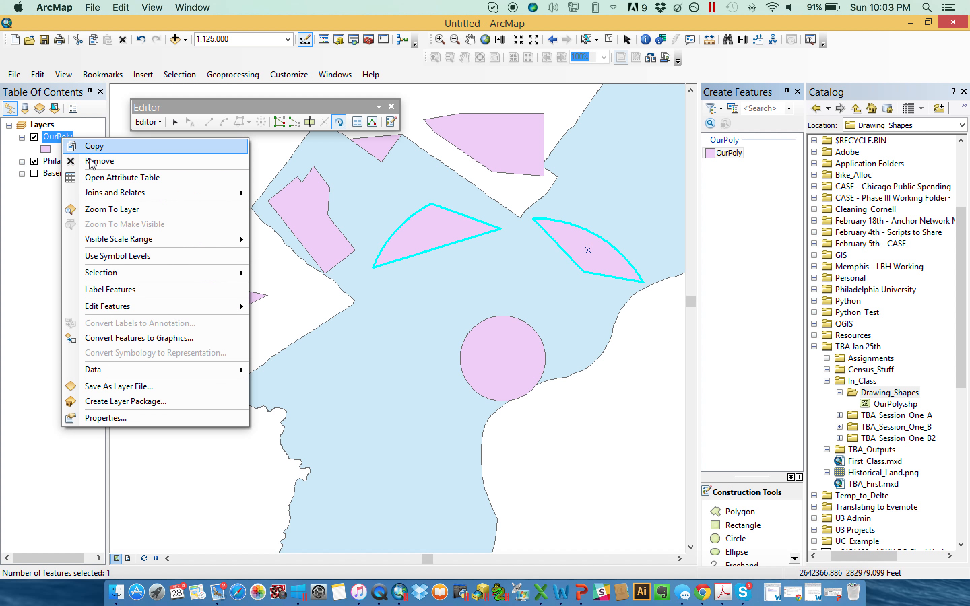
left_click(99, 174)
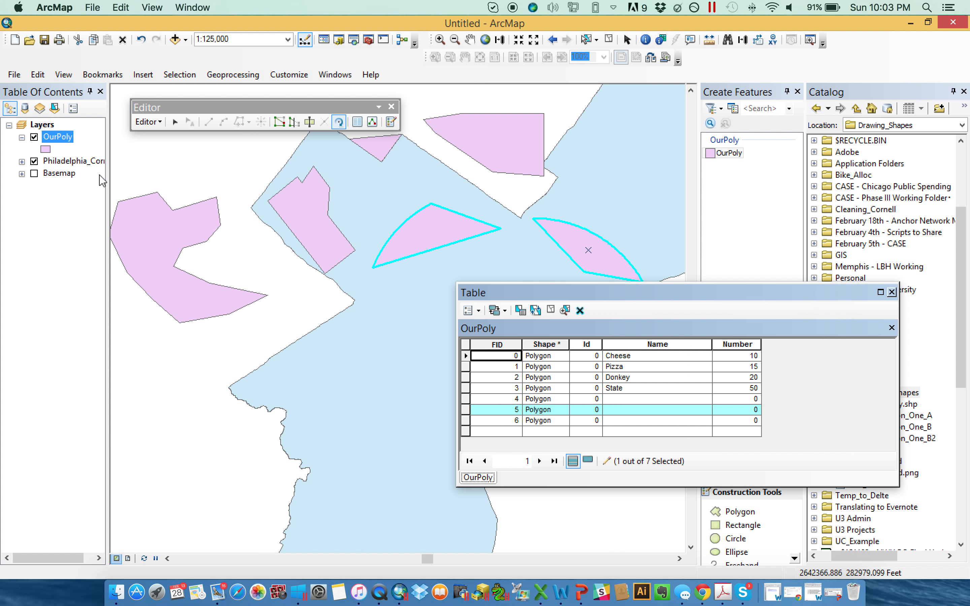
left_click(663, 409)
left_click(662, 410)
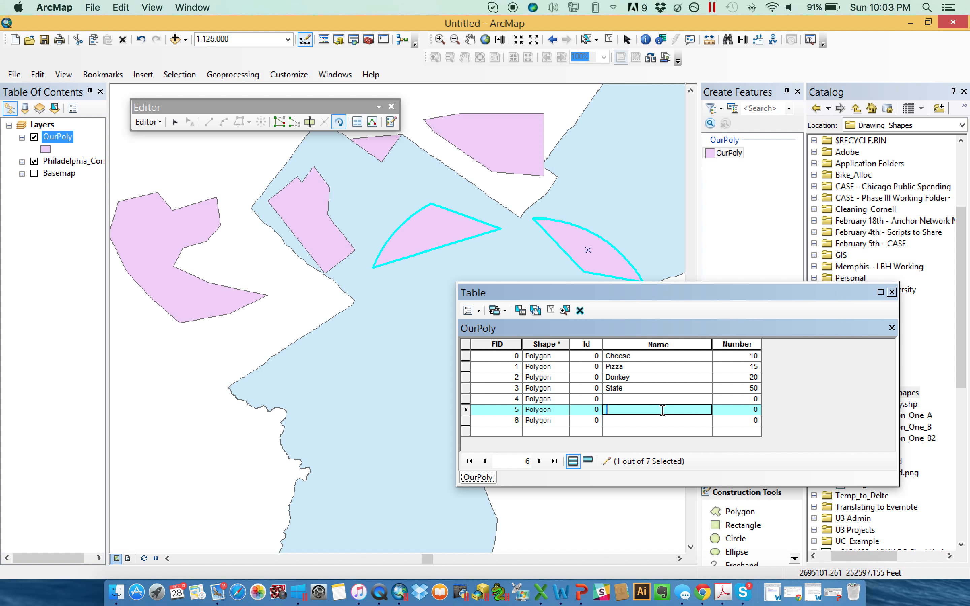
key("Return")
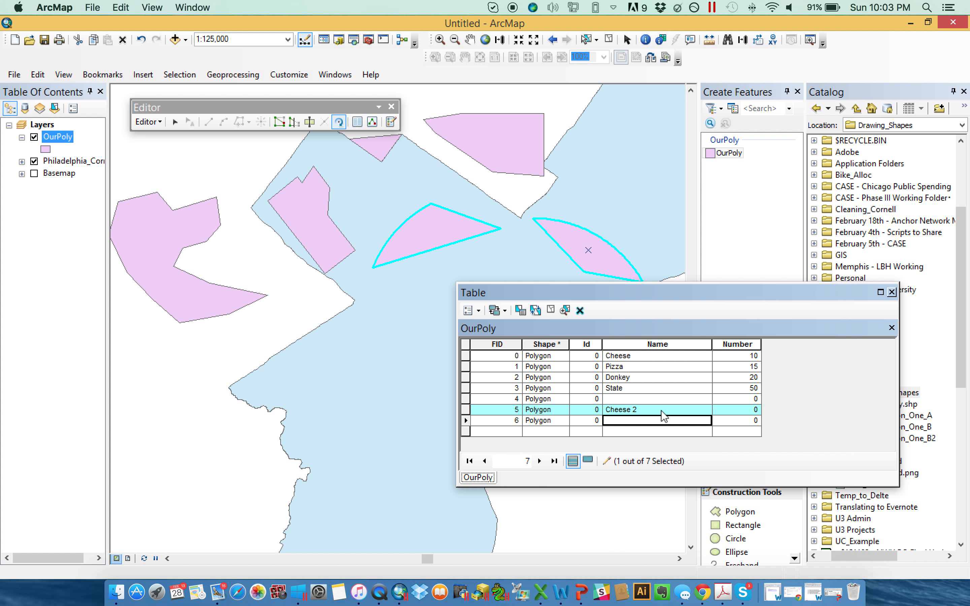
left_click(892, 293)
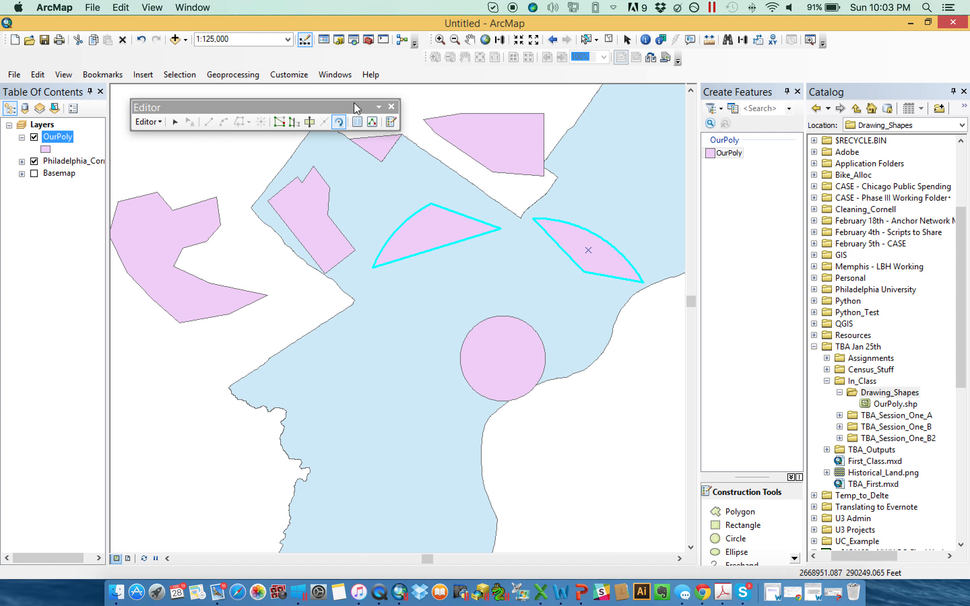
- Draw an elongated, many-sided OurPoly polygon south of the circle, straddling the southeastern boundary
left_click(728, 154)
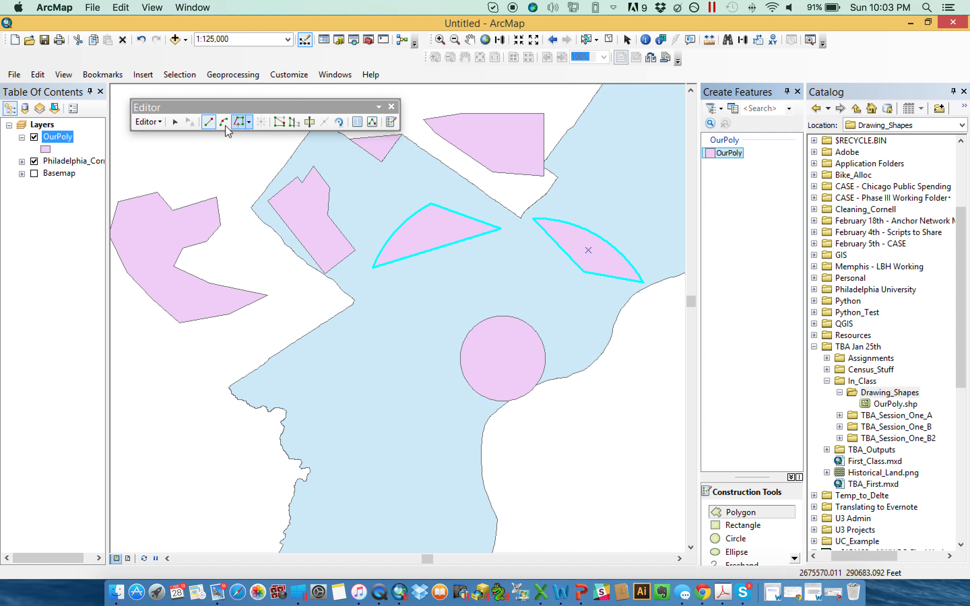
left_click(510, 429)
left_click(479, 415)
left_click(457, 427)
left_click(463, 446)
left_click(472, 462)
left_click(465, 480)
left_click(466, 509)
left_click(477, 526)
left_click(489, 532)
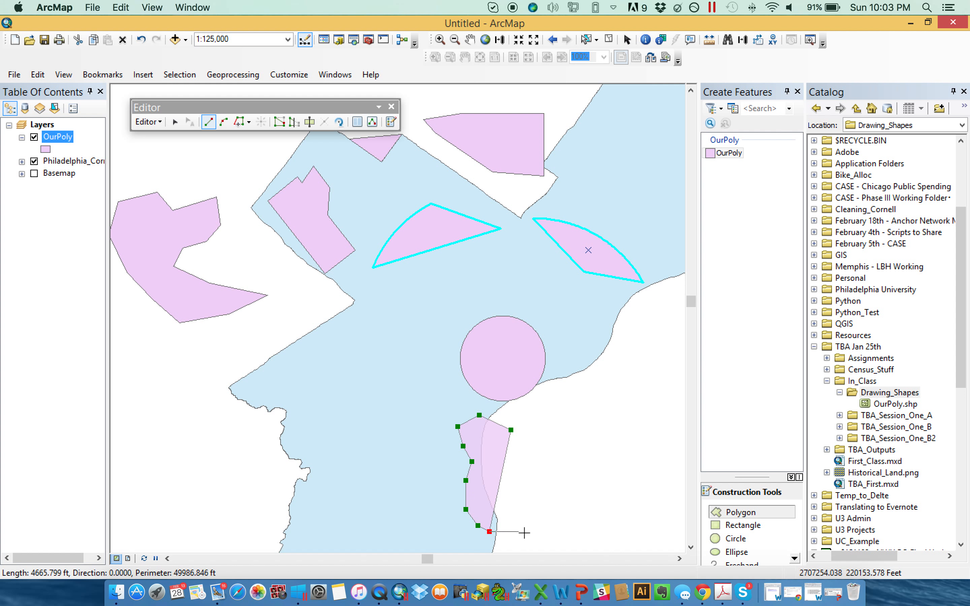
left_click(530, 518)
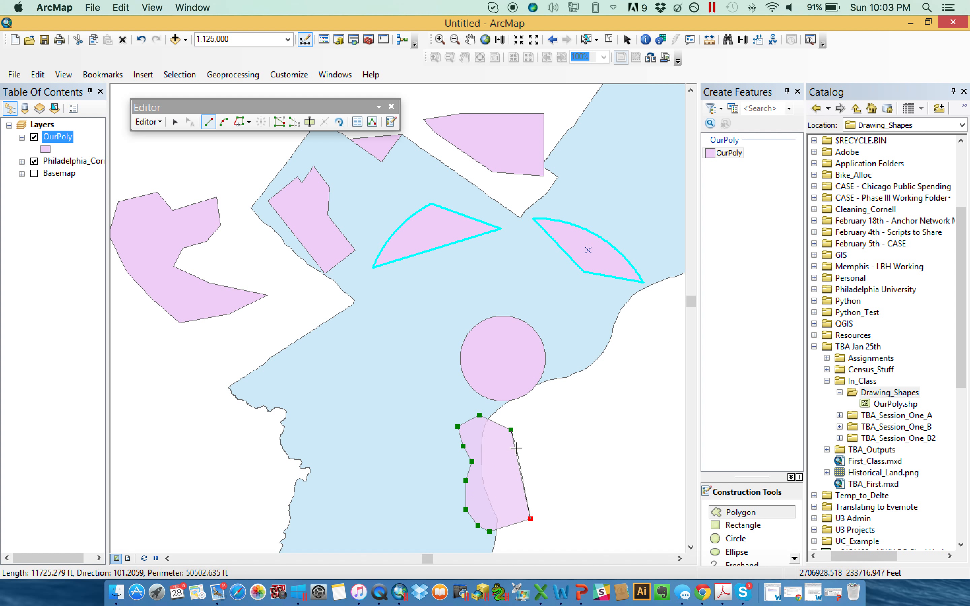
double_click(519, 468)
- Draw an OurPoly polygon just east of the circle whose northern edge follows the boundary, and return to the Edit tool
left_click(558, 379)
left_click(564, 378)
left_click(572, 374)
left_click(576, 372)
left_click(584, 369)
left_click(590, 365)
left_click(596, 360)
left_click(622, 374)
left_click(605, 405)
double_click(540, 408)
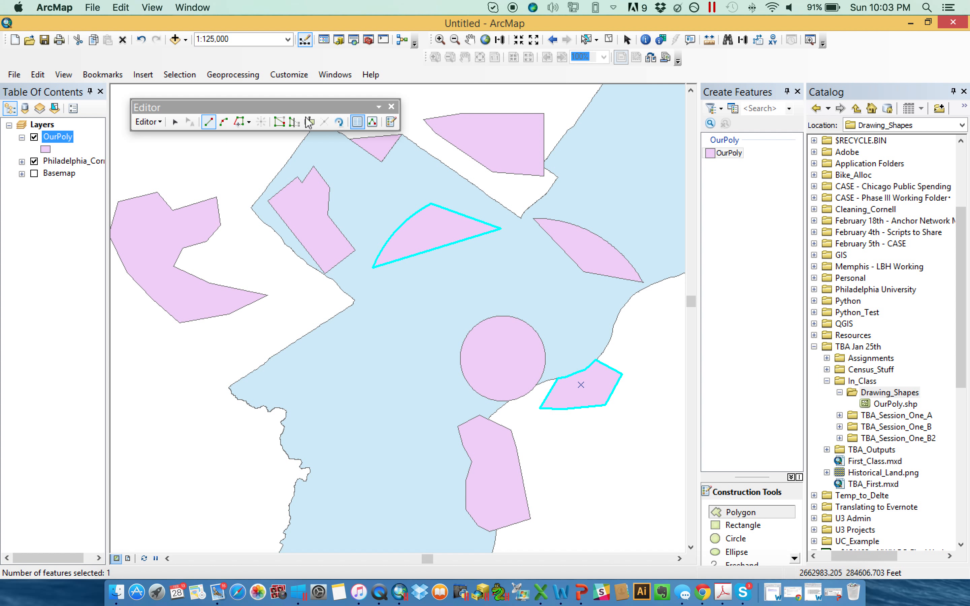
left_click(175, 122)
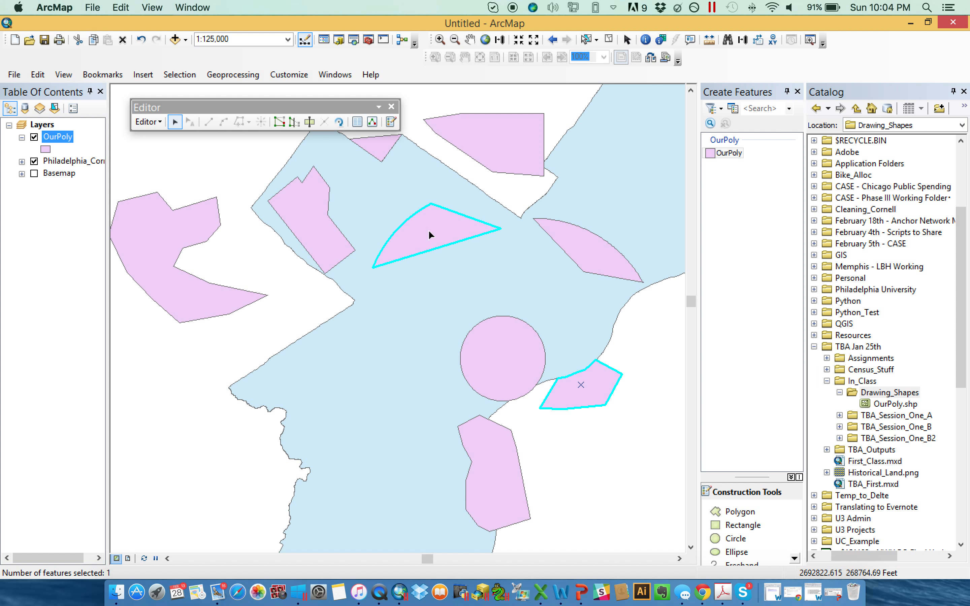
- Move the western half-moon piece southwest outside the boundary and the notched polygon west onto the C-shaped polygon
left_click(439, 231)
left_click_drag(440, 232, 191, 376)
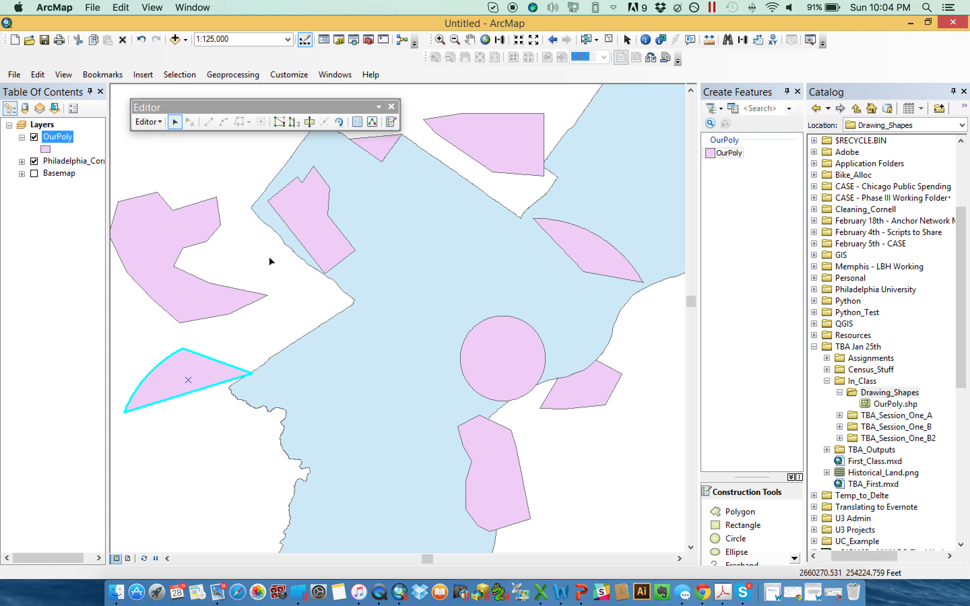
left_click_drag(311, 217, 206, 153)
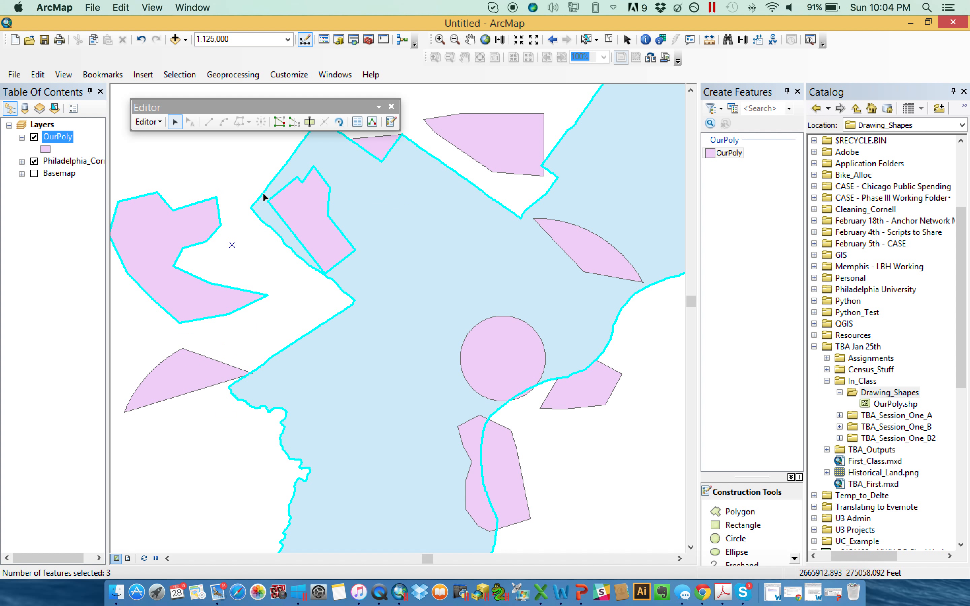
left_click(311, 198)
left_click_drag(311, 198, 187, 182)
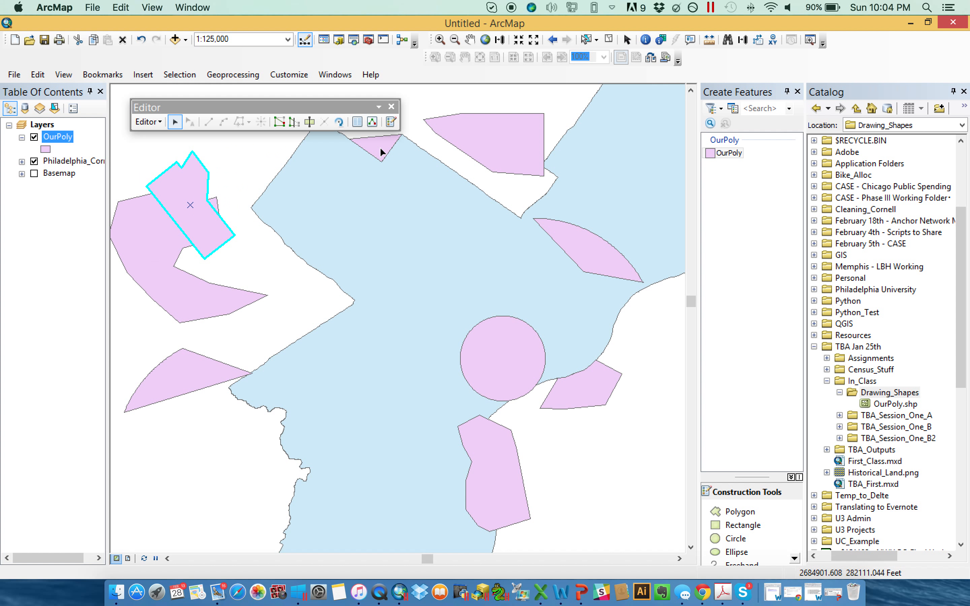
- Shift the large northern polygon slightly northwest and move the eastern half-moon piece south, outside the boundary
left_click(472, 145)
left_click_drag(473, 145, 455, 128)
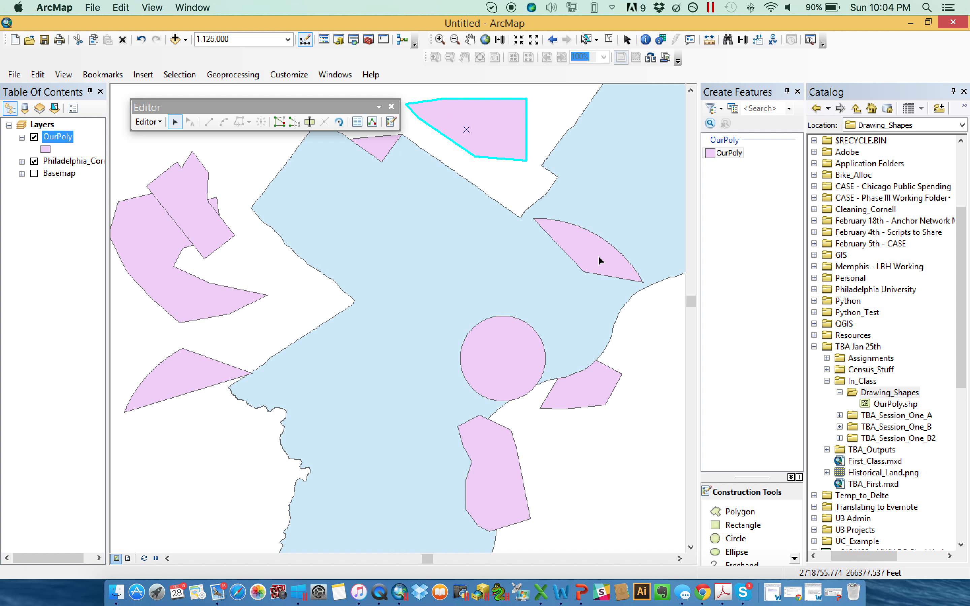
left_click(593, 252)
left_click_drag(593, 252, 629, 486)
- Move the small polygon east of the circle southeast off the boundary and the circle north across the northern boundary corner
left_click(601, 387)
left_click_drag(602, 388, 647, 408)
left_click(520, 337)
left_click_drag(529, 331, 525, 187)
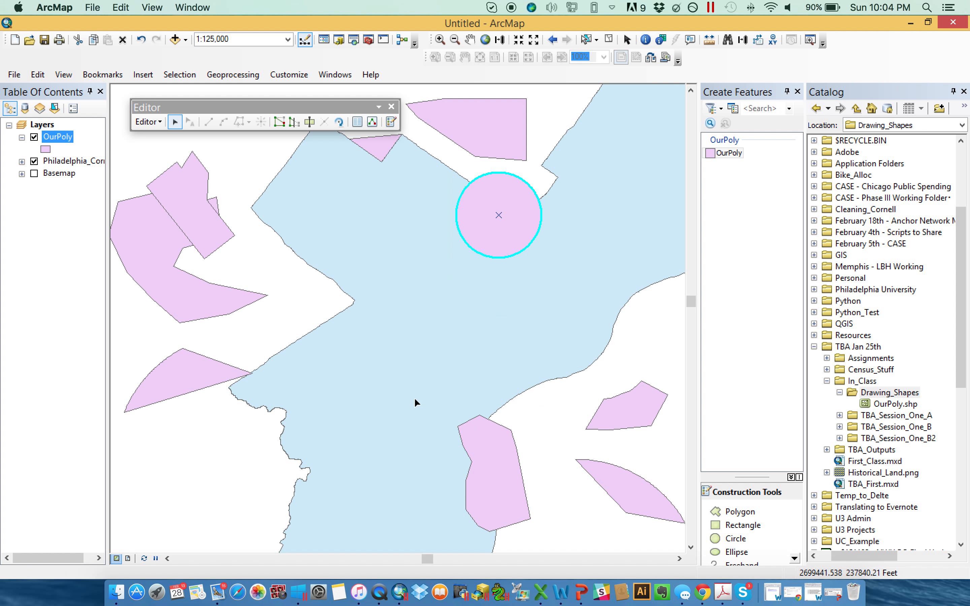
- Clip the OurPoly polygons with the Philadelphia boundary feature, using buffer distance 0.000 and discarding the area that intersects
left_click(395, 453)
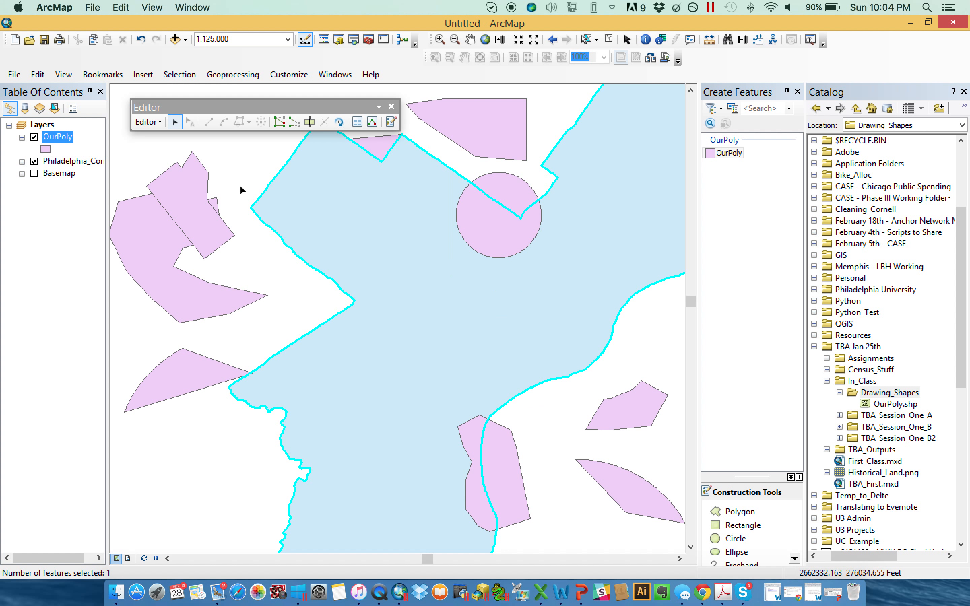
left_click(149, 126)
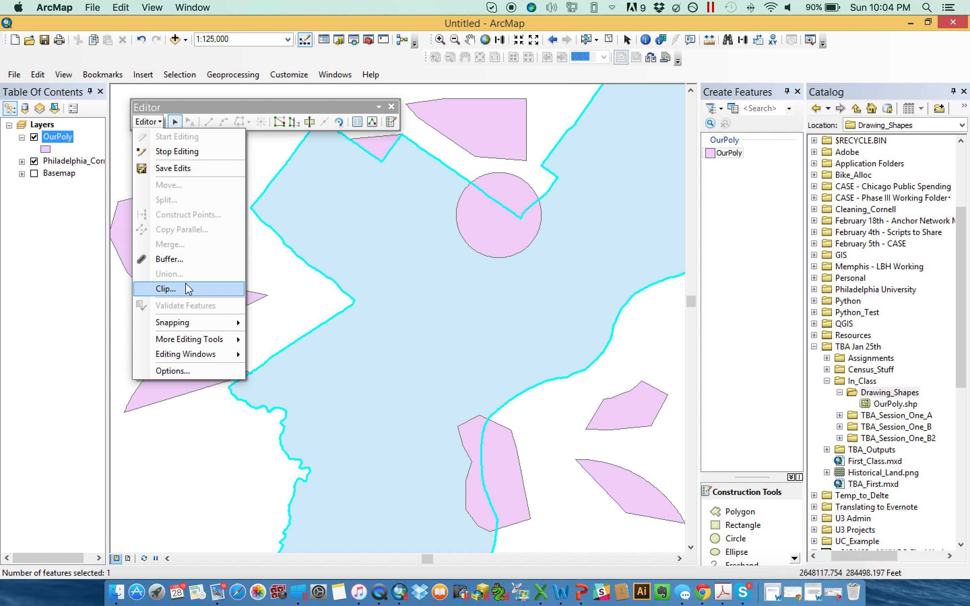
left_click(165, 288)
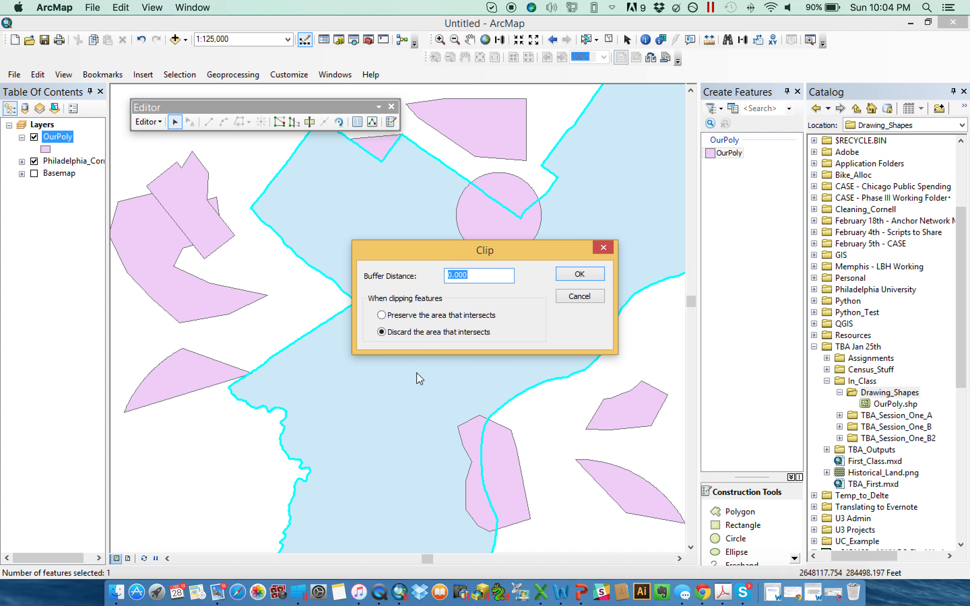
left_click(571, 280)
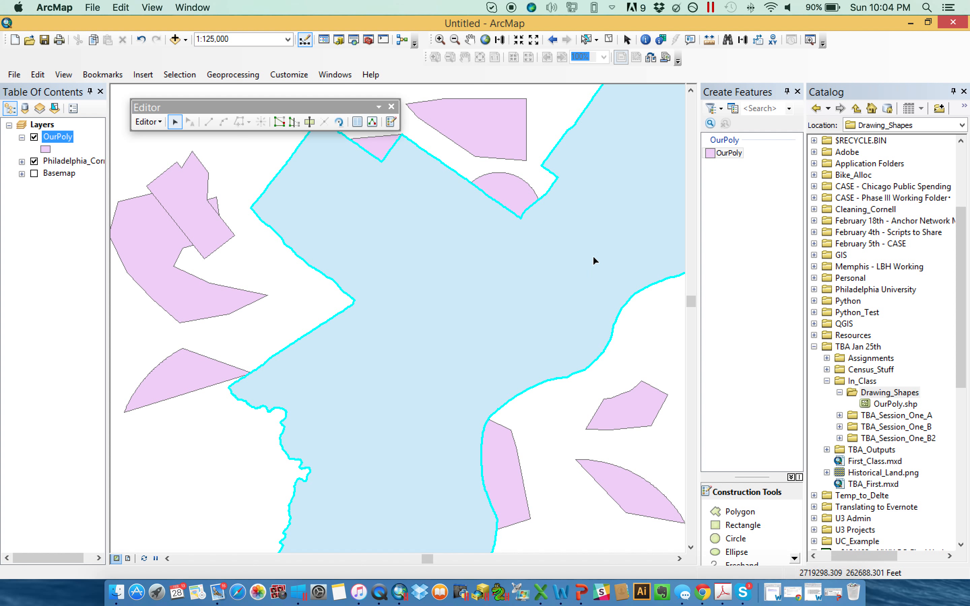
- Select the clipped southern polygon, the small northern triangle and the remaining part of the circle in turn to examine their shapes
left_click(504, 471)
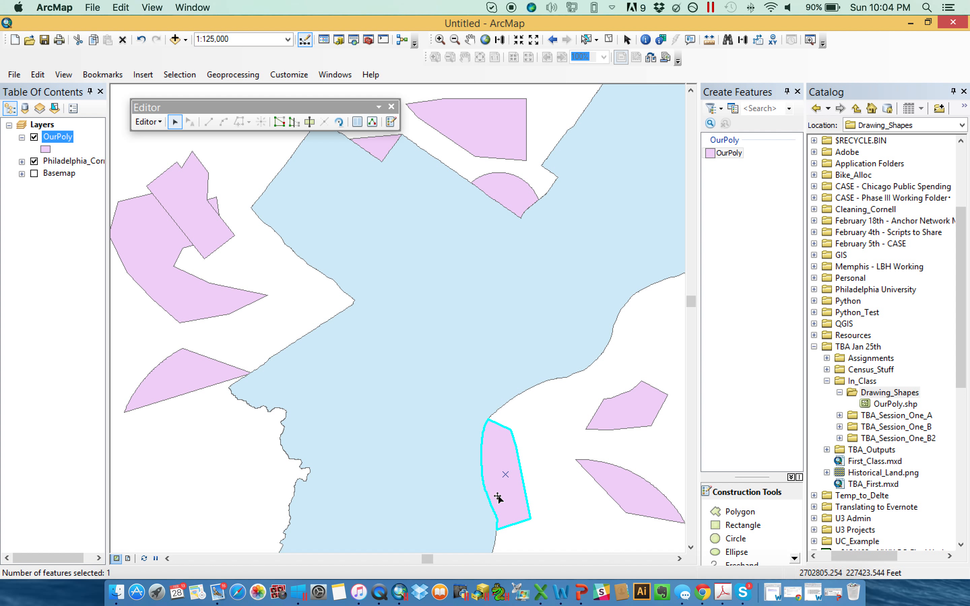
left_click(505, 191)
left_click(378, 145)
left_click(516, 190)
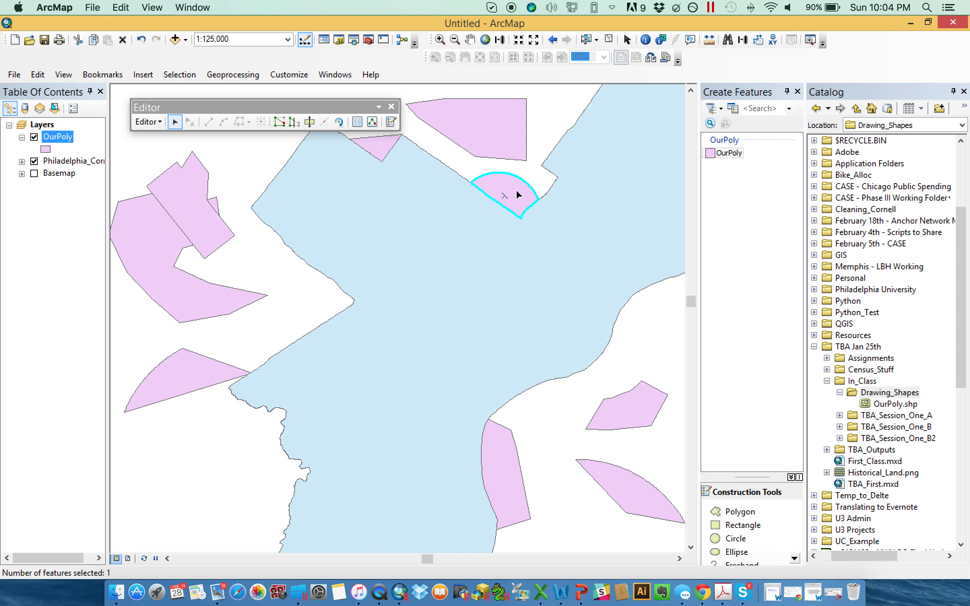
left_click(148, 122)
left_click(152, 123)
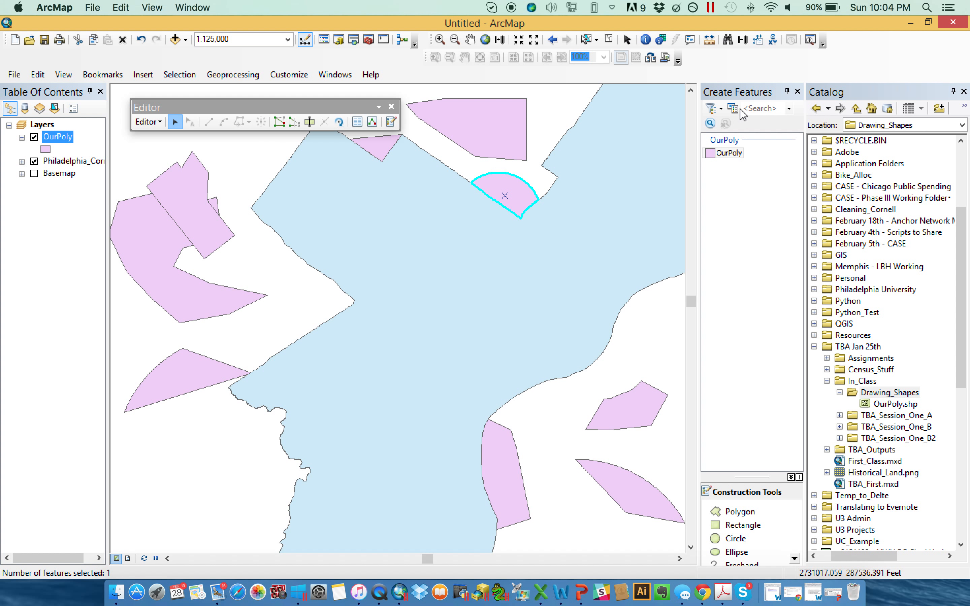
left_click(713, 109)
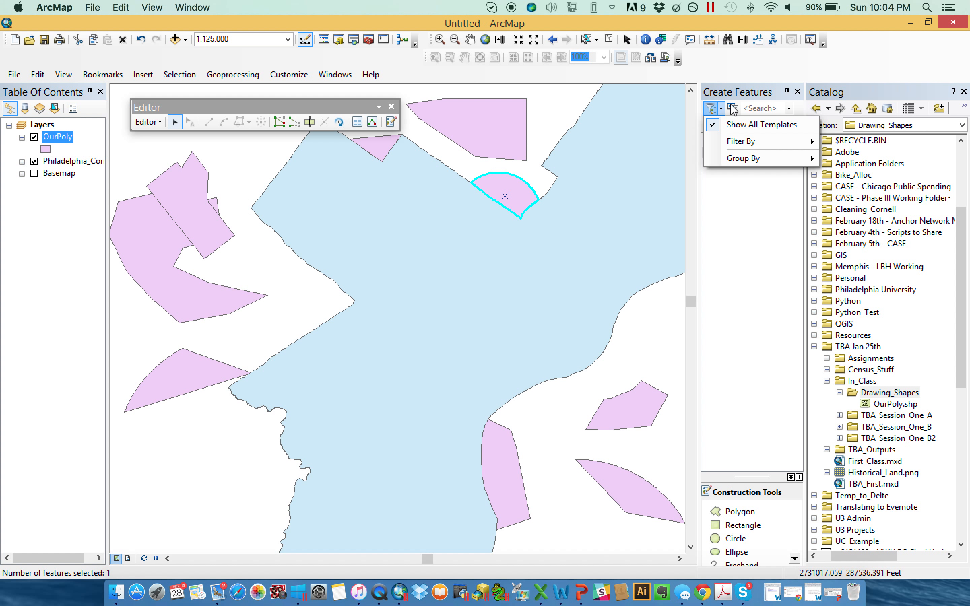
left_click(732, 109)
left_click(360, 179)
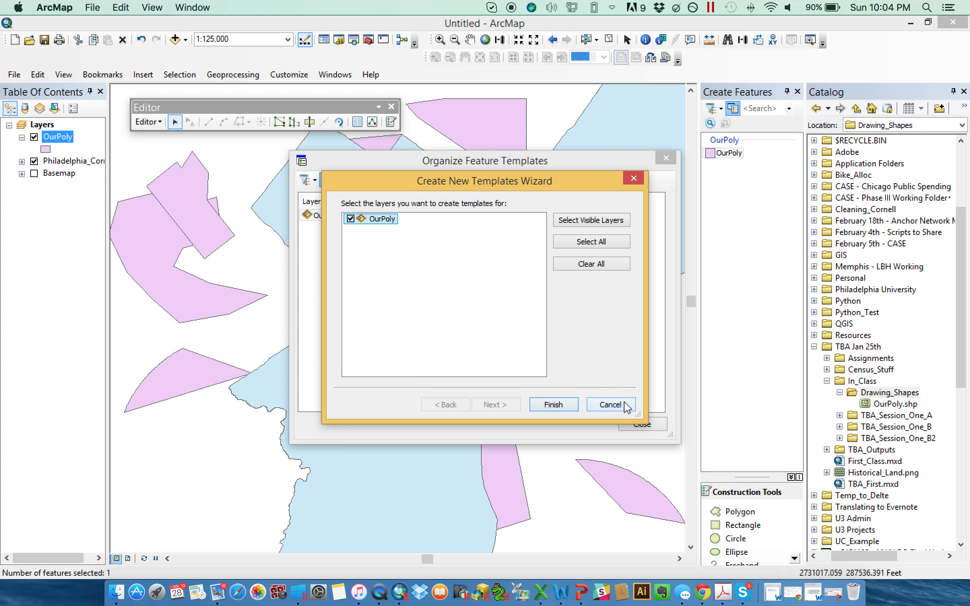
left_click(610, 405)
left_click(642, 424)
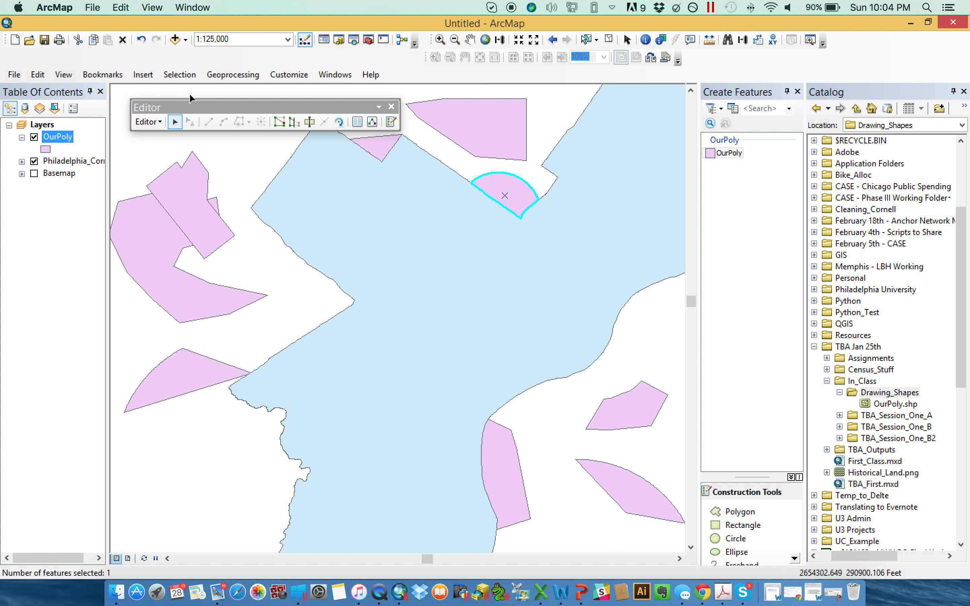
- Save the edits, stop the editing session and close the Editor toolbar
left_click(147, 122)
left_click(169, 166)
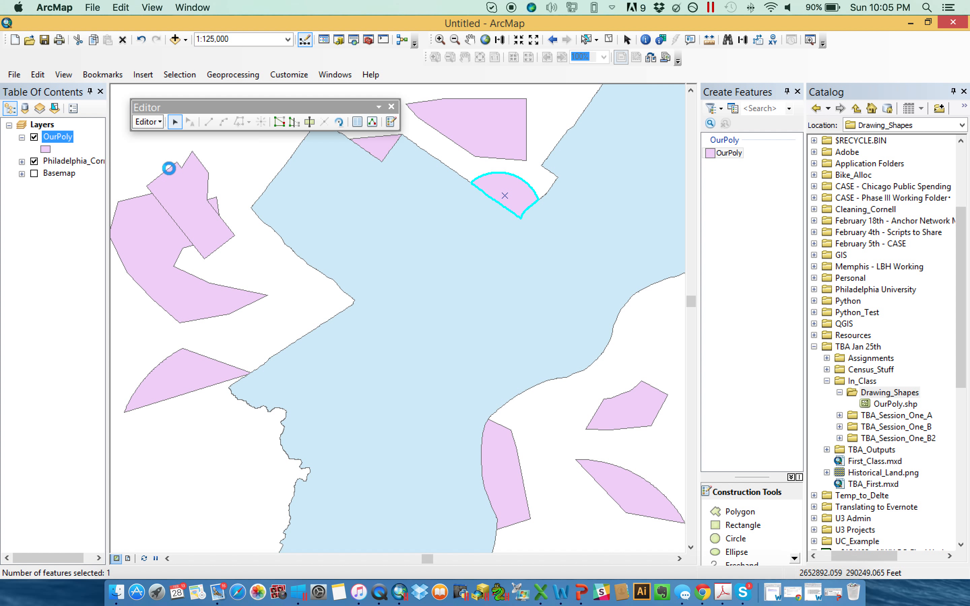
left_click(147, 123)
left_click(172, 150)
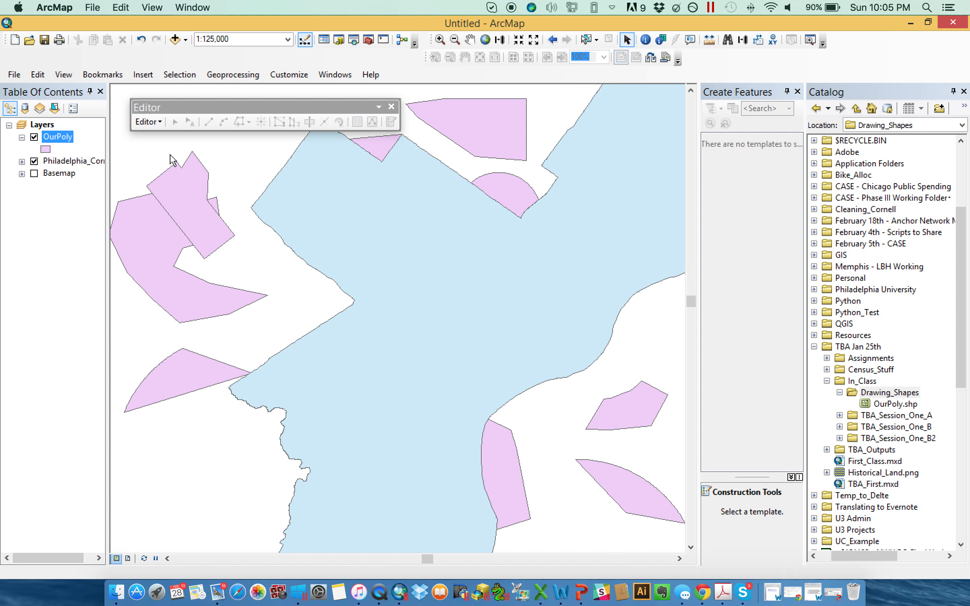
left_click(392, 107)
- Open the OurPoly attribute table to review its records, and close it again
right_click(67, 146)
left_click(108, 175)
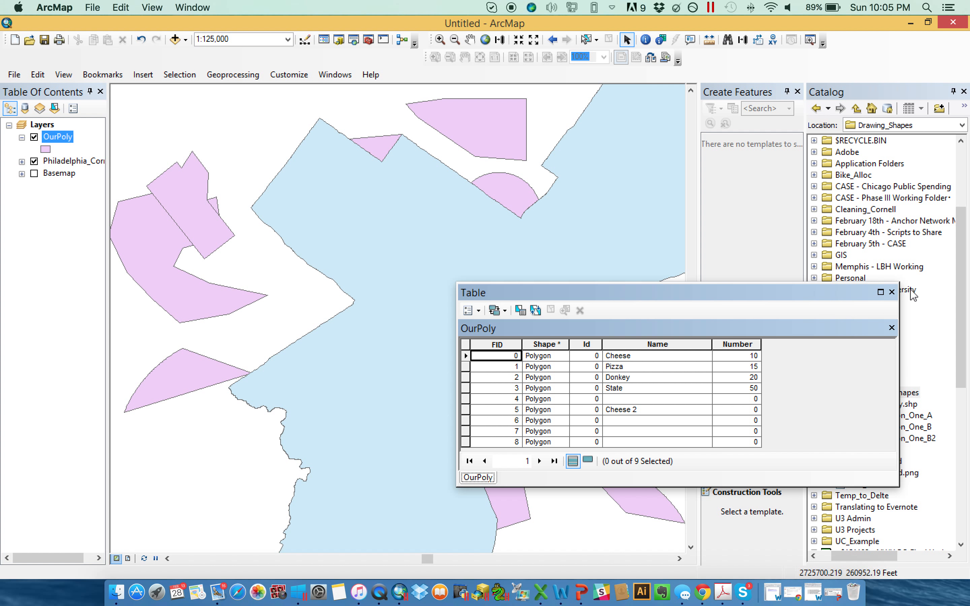
left_click(892, 292)
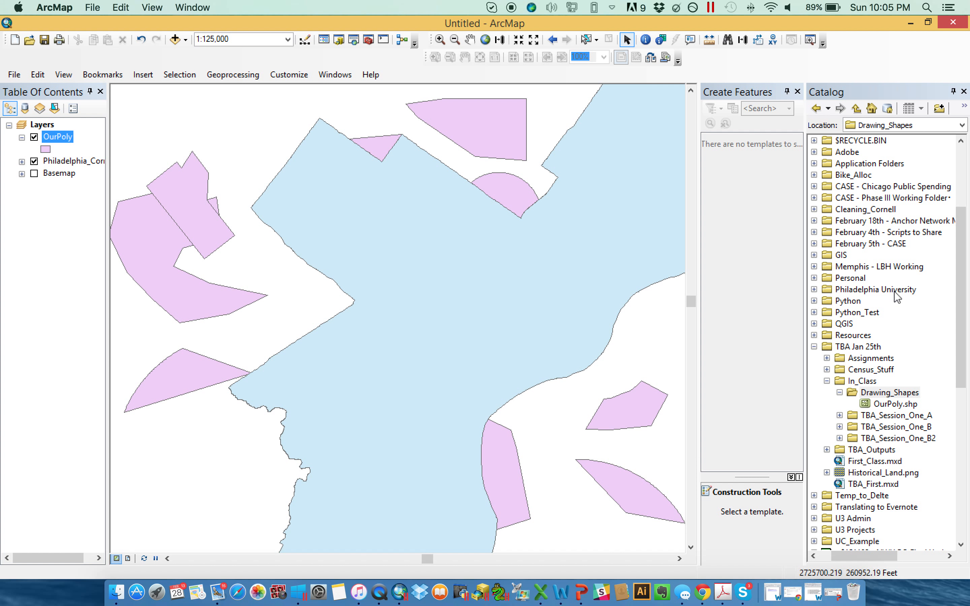